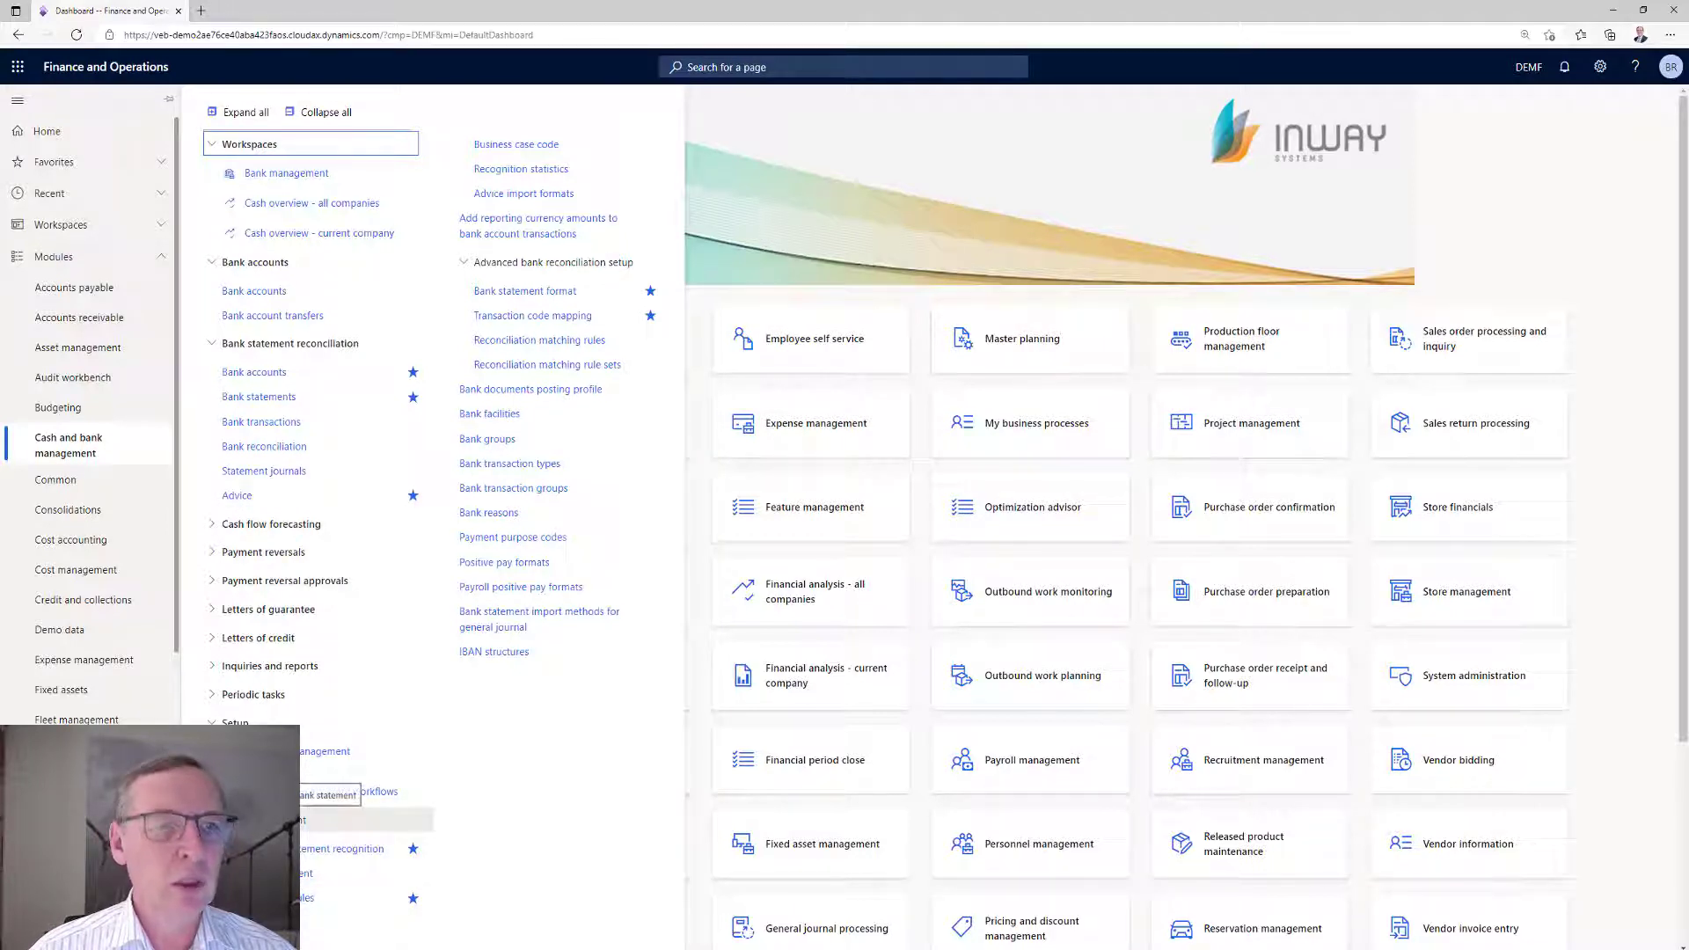
Open the bank statements list and start a statement import using the MT940 statement format.
click(245, 398)
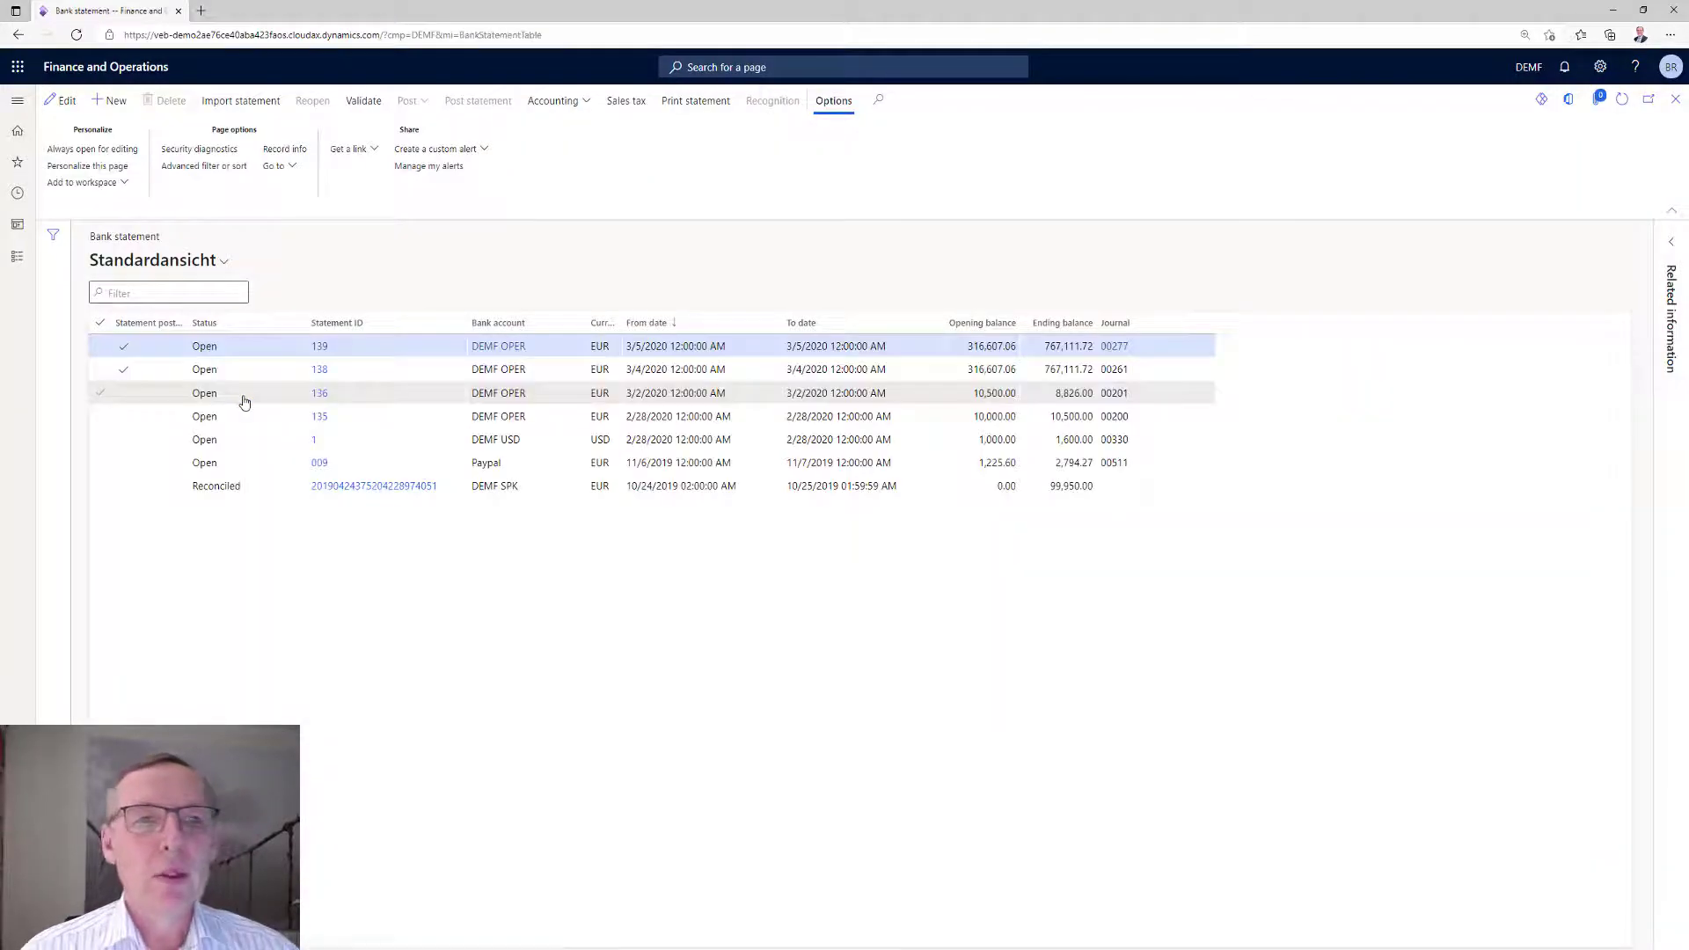
click(246, 103)
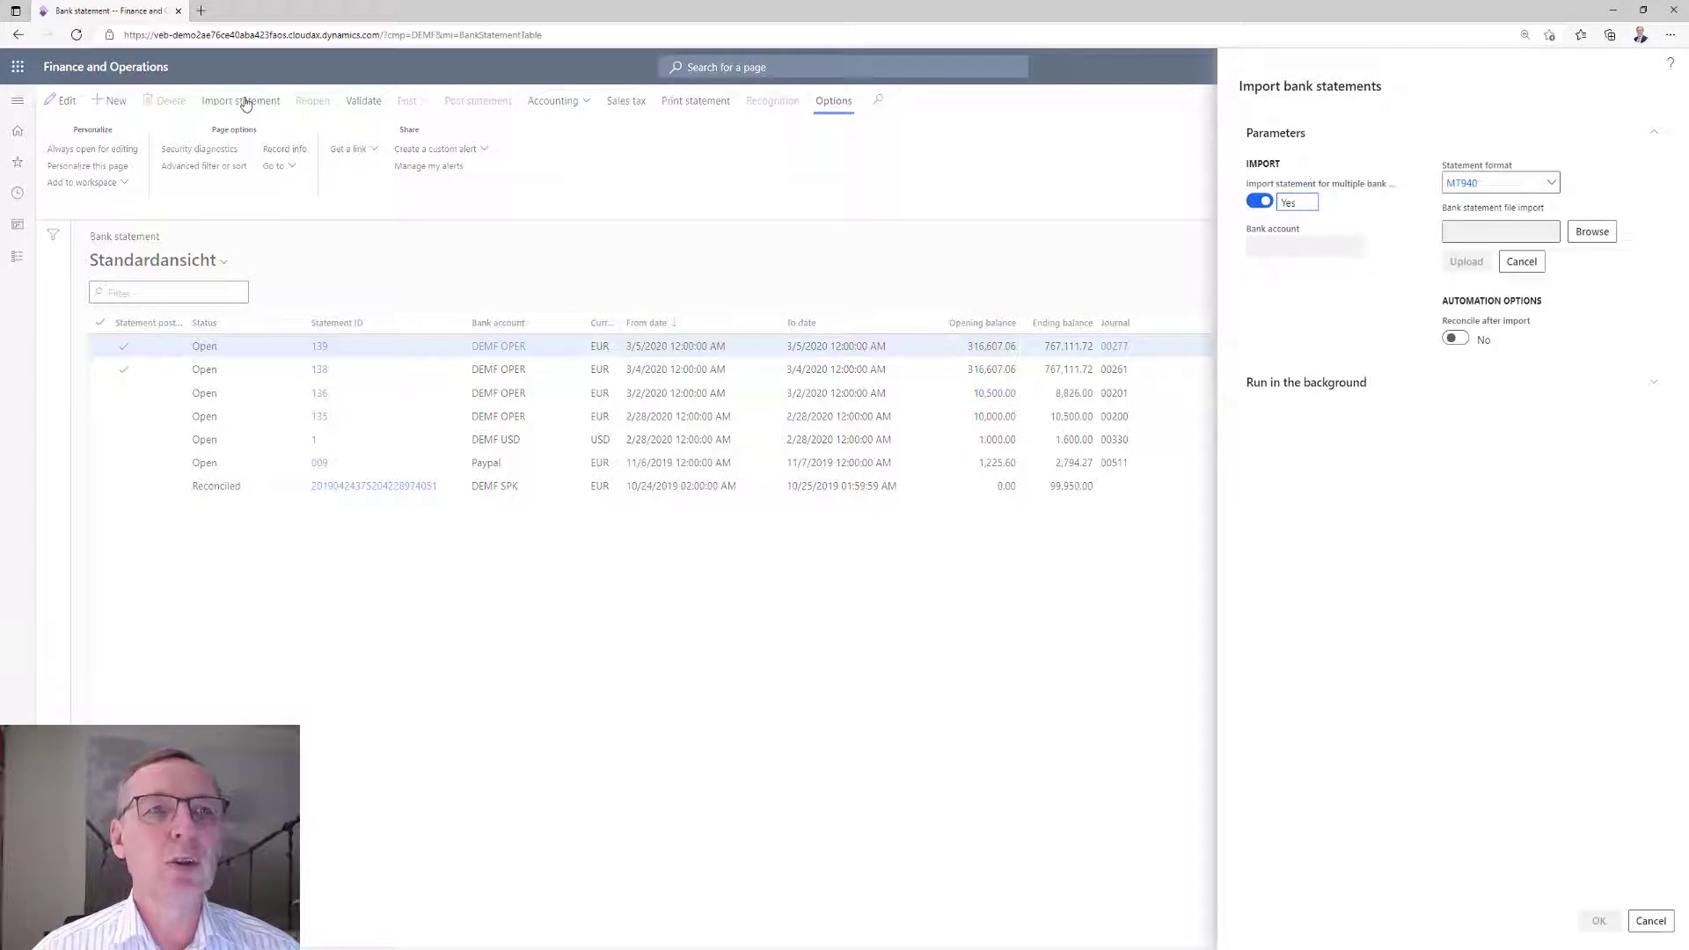
click(1552, 184)
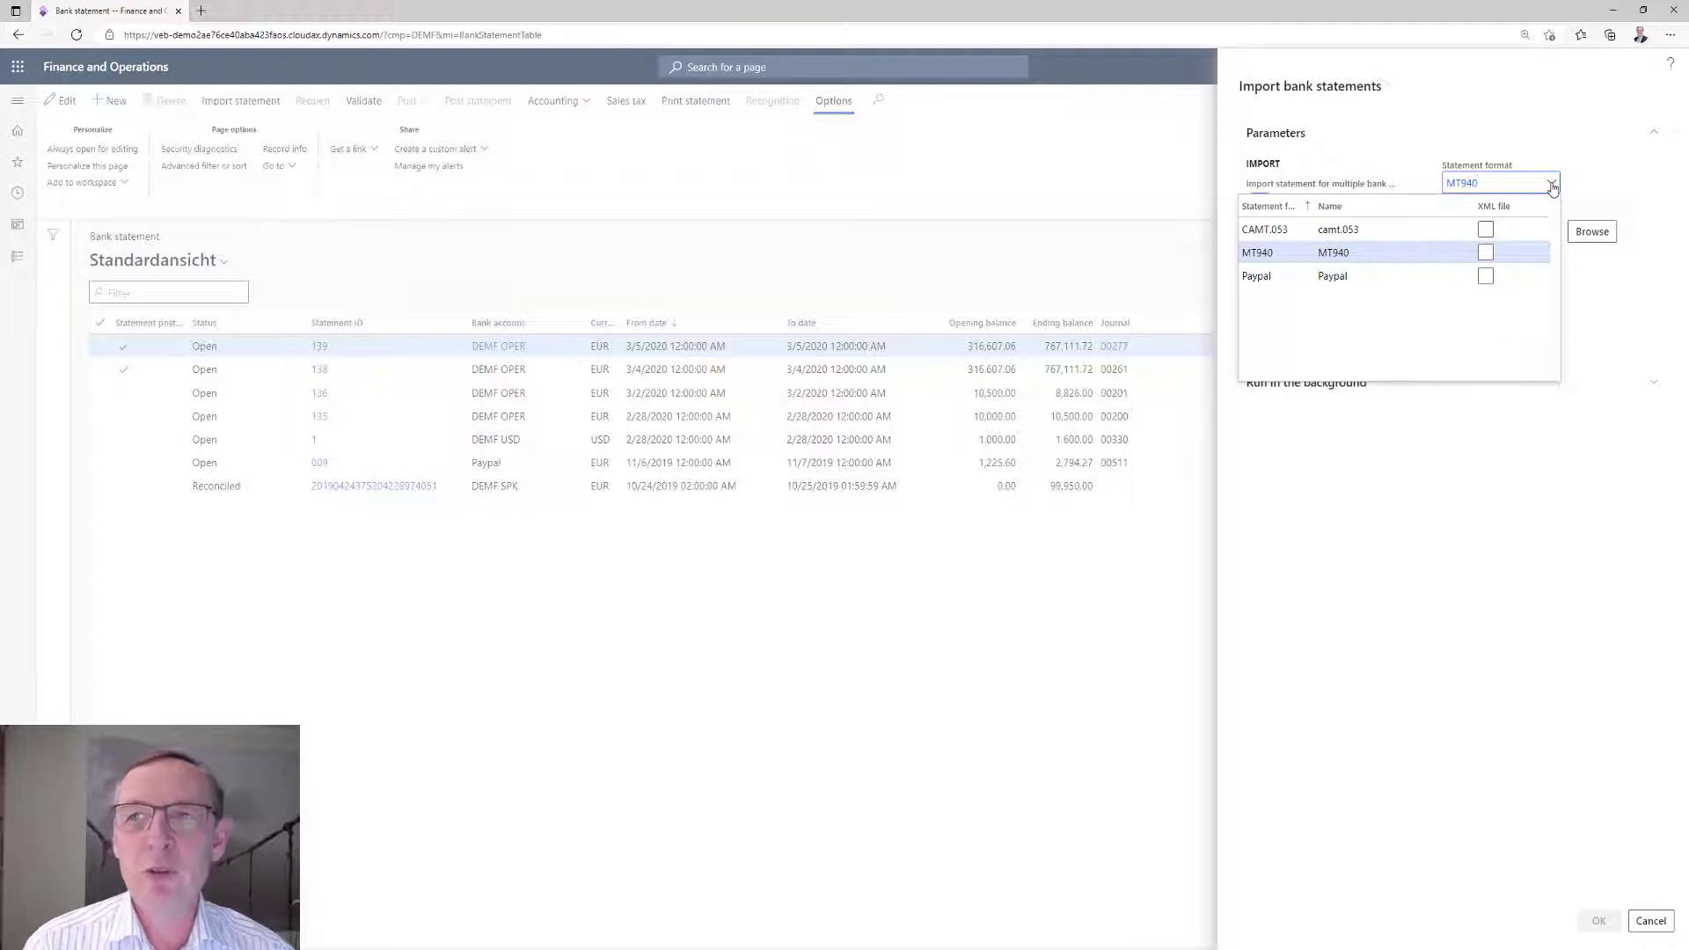
click(1268, 254)
Upload the file _EN_Bank_Account_statement_BAS_4711.sta and run the bank statement import.
click(1591, 234)
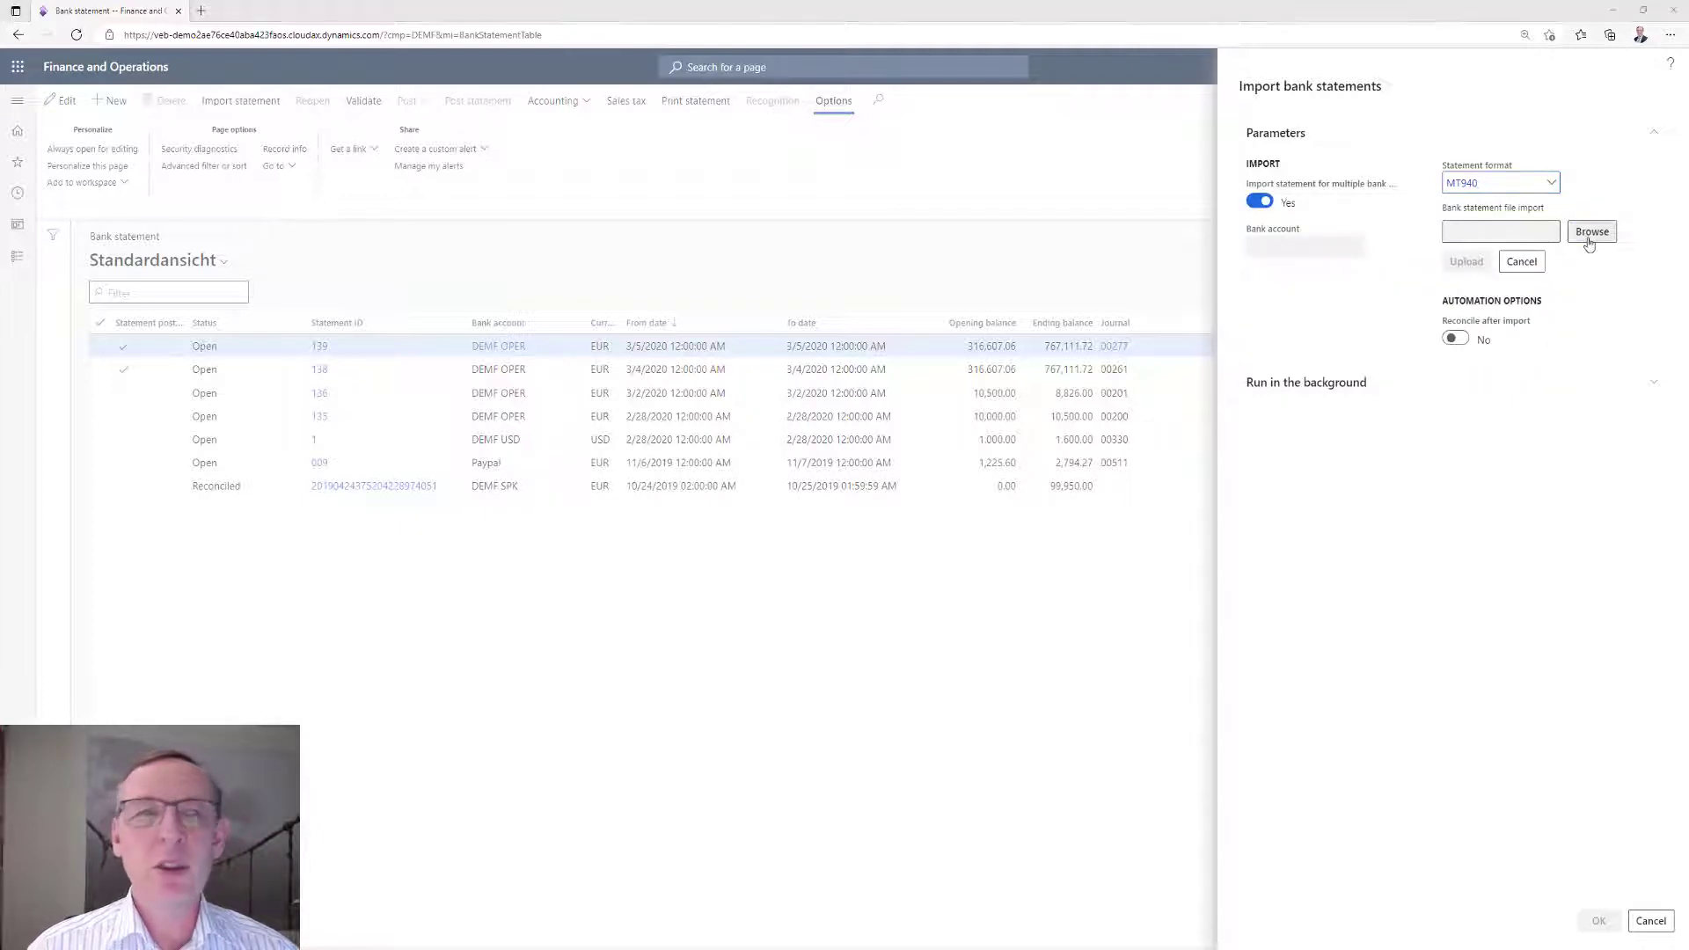
click(241, 115)
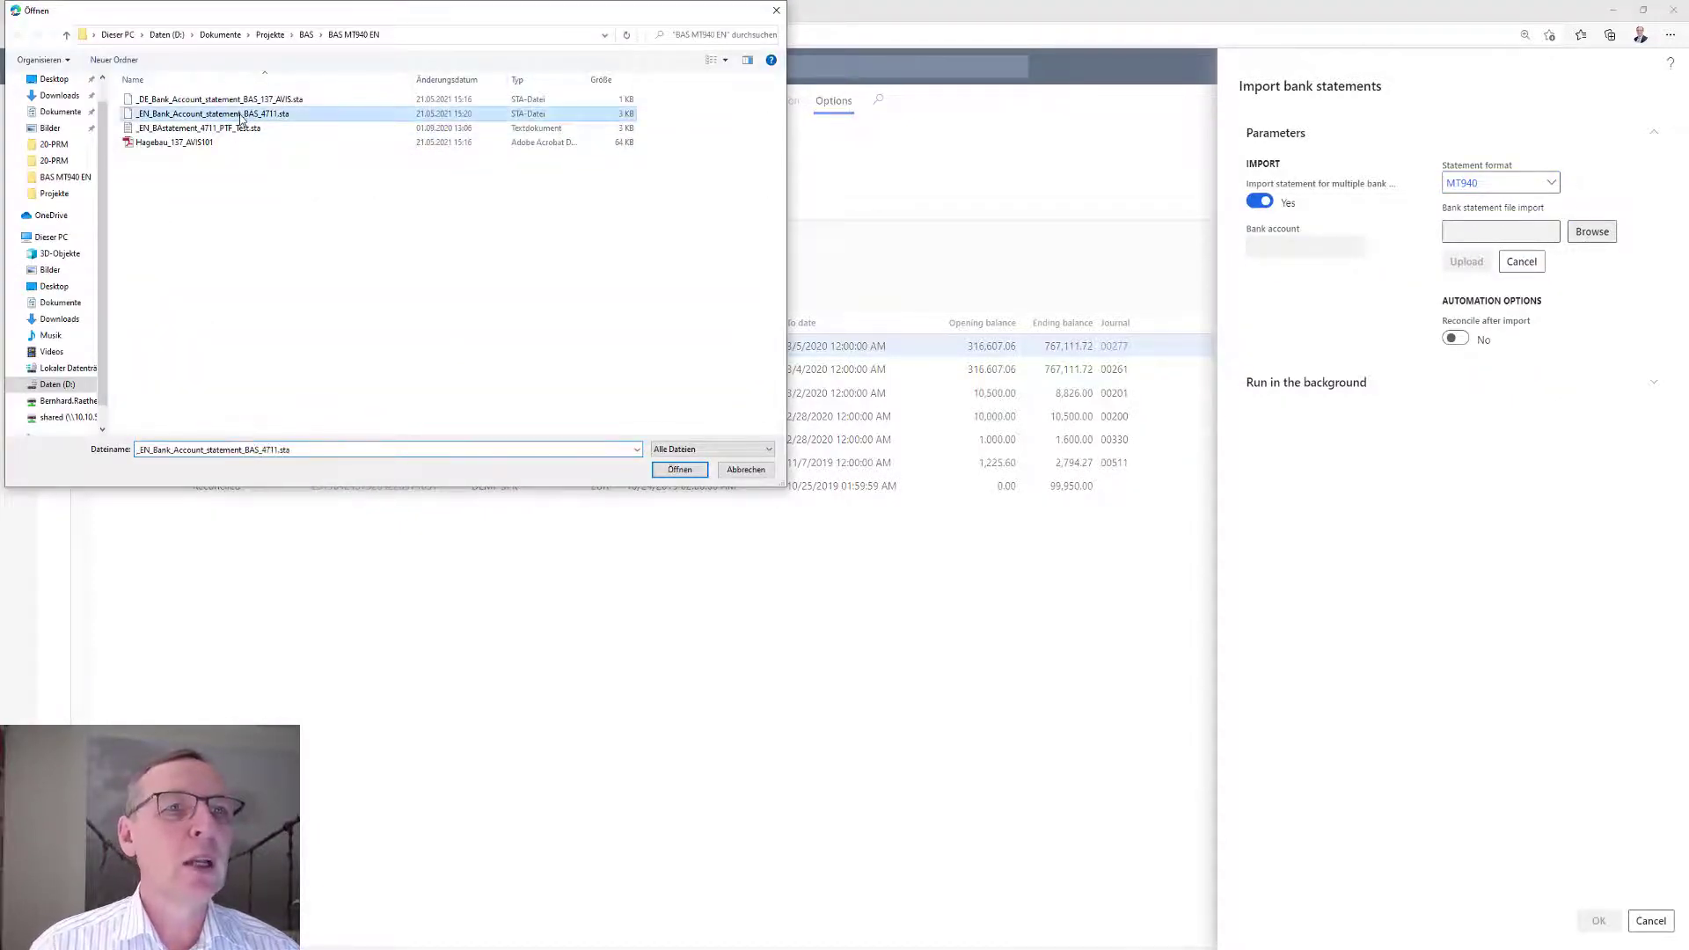
click(678, 470)
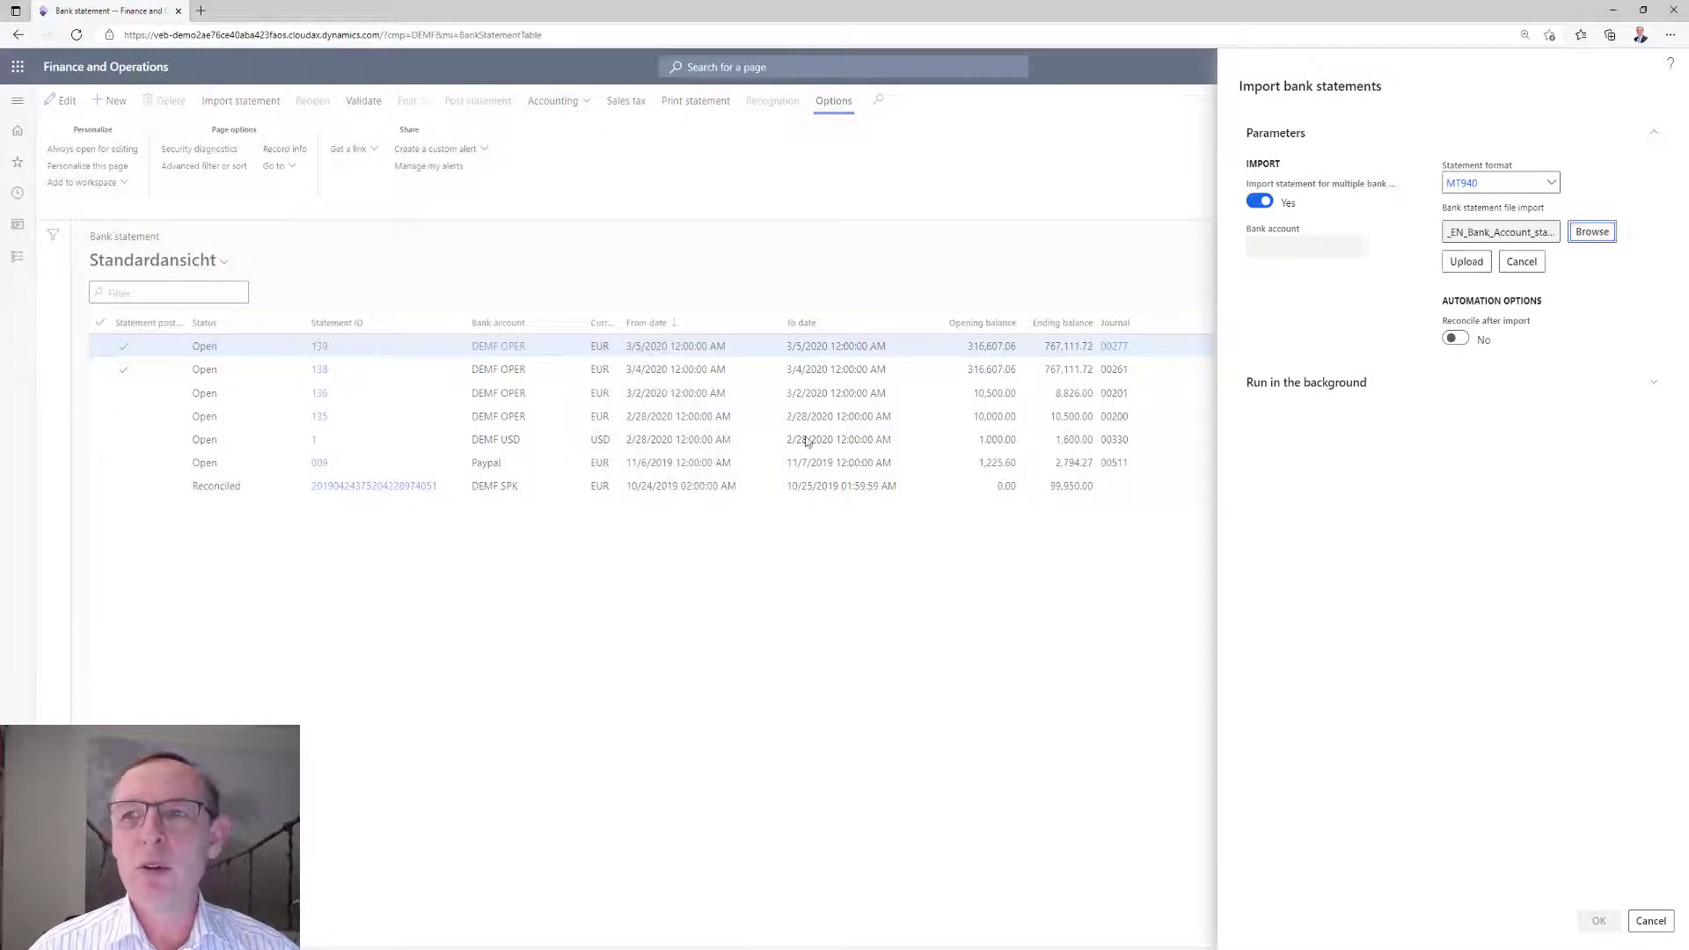
click(1460, 262)
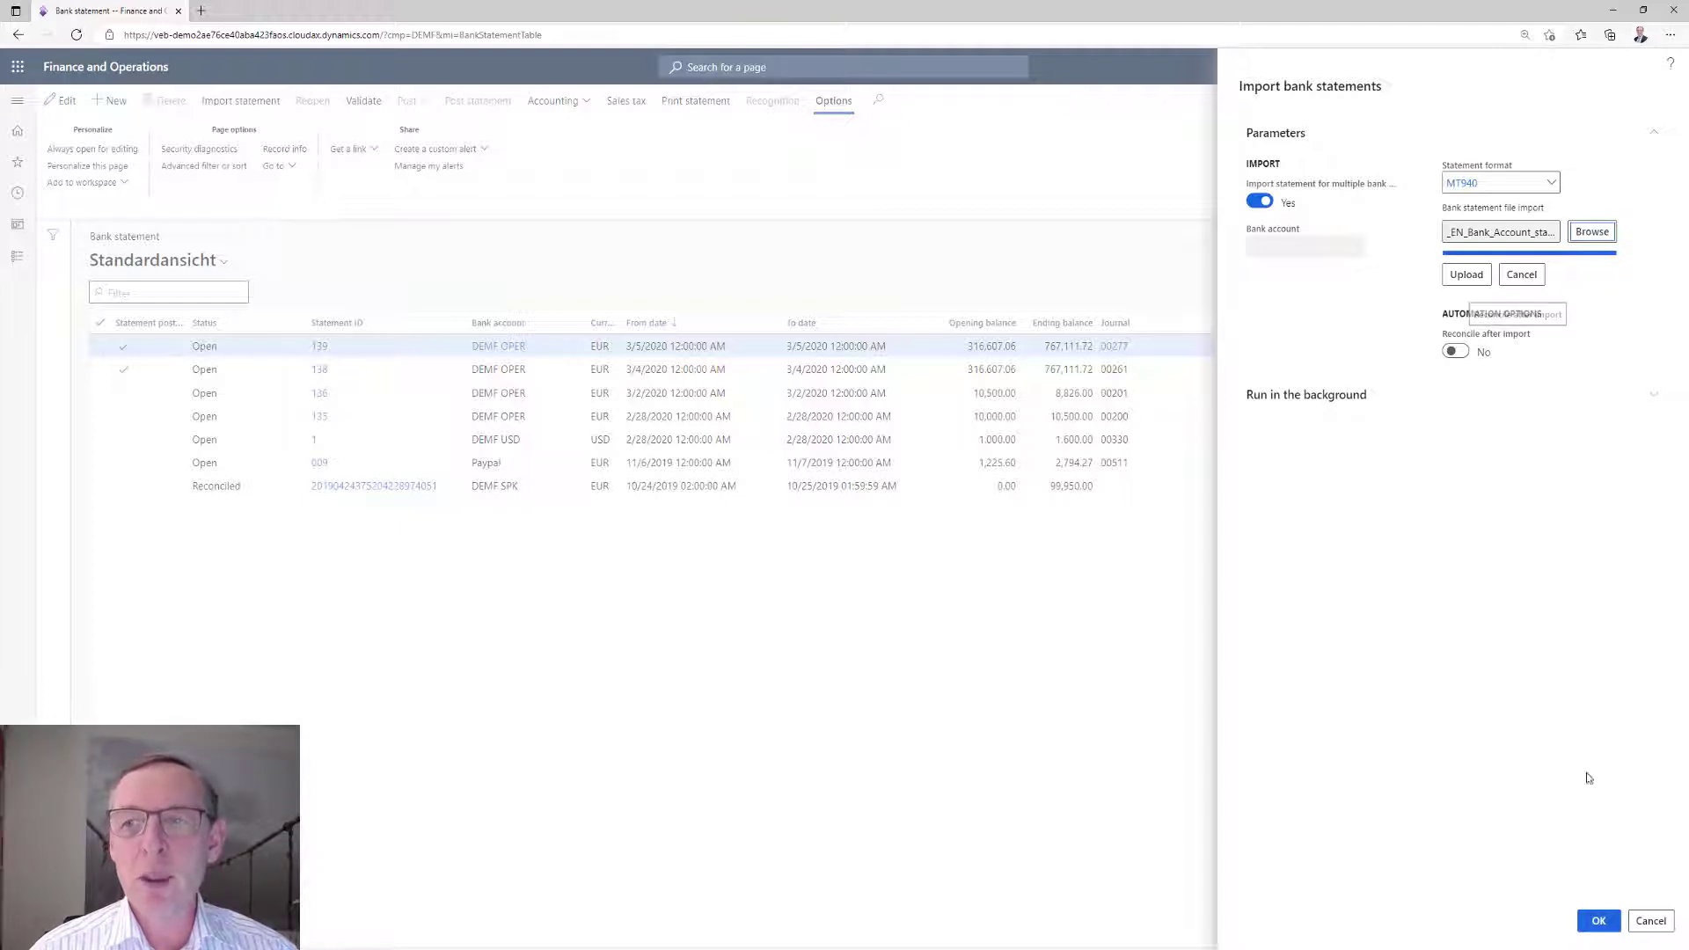
click(1599, 924)
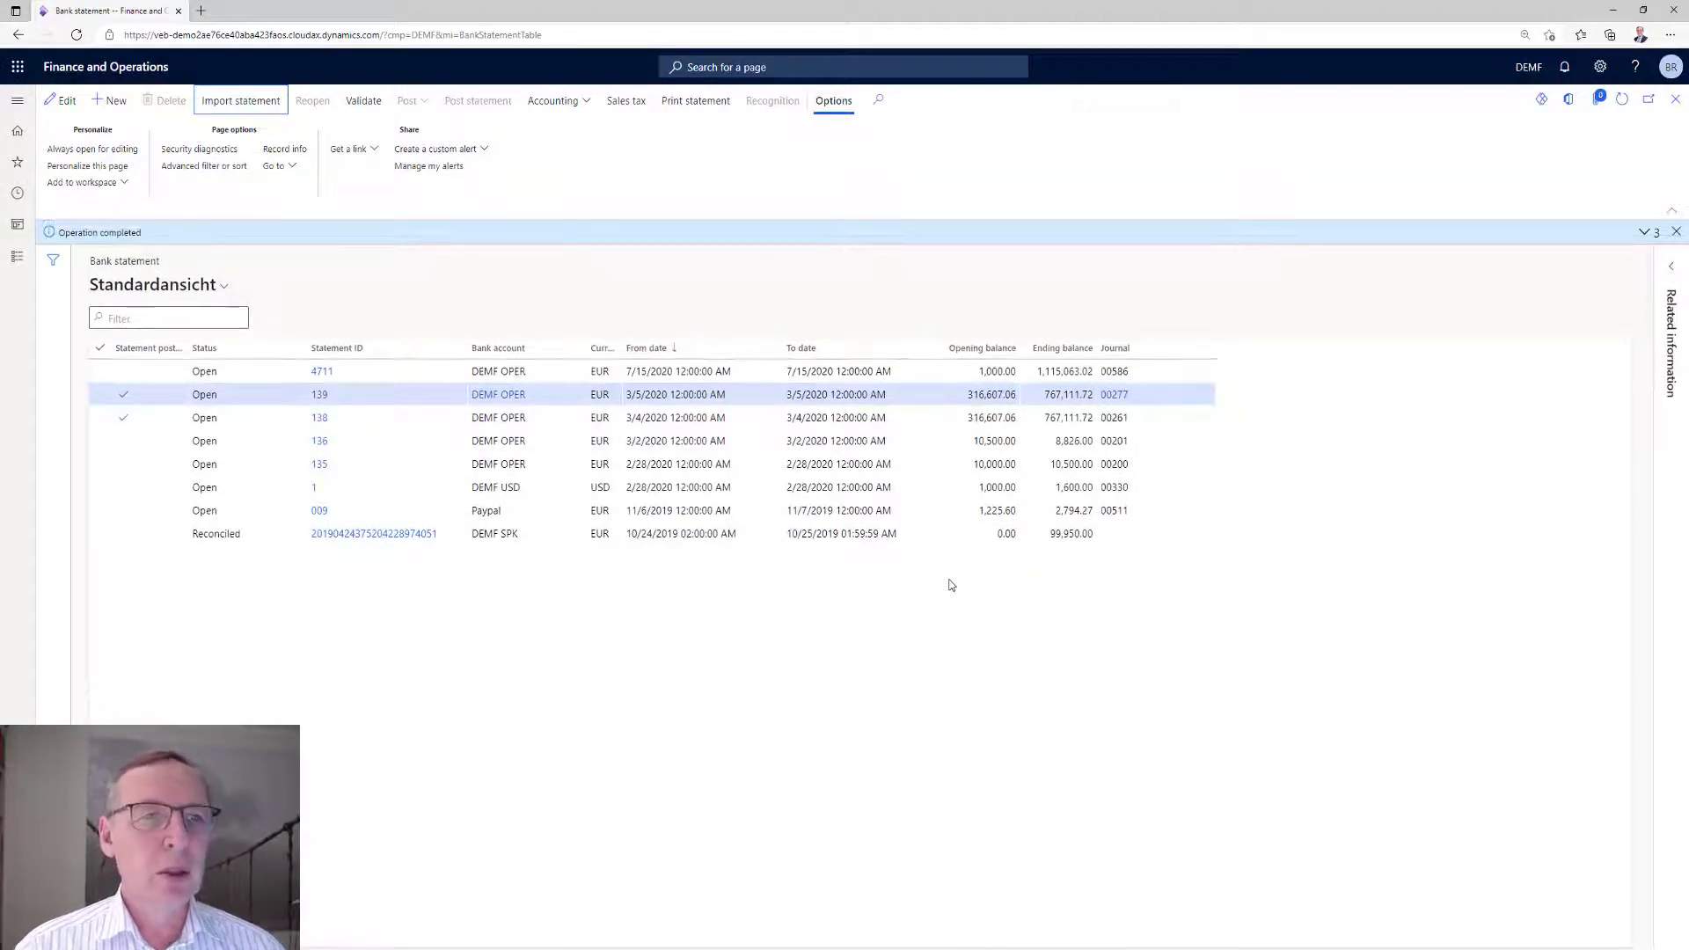
Read and dismiss the detailed import messages, and open the imported bank statement 4711.
click(1644, 234)
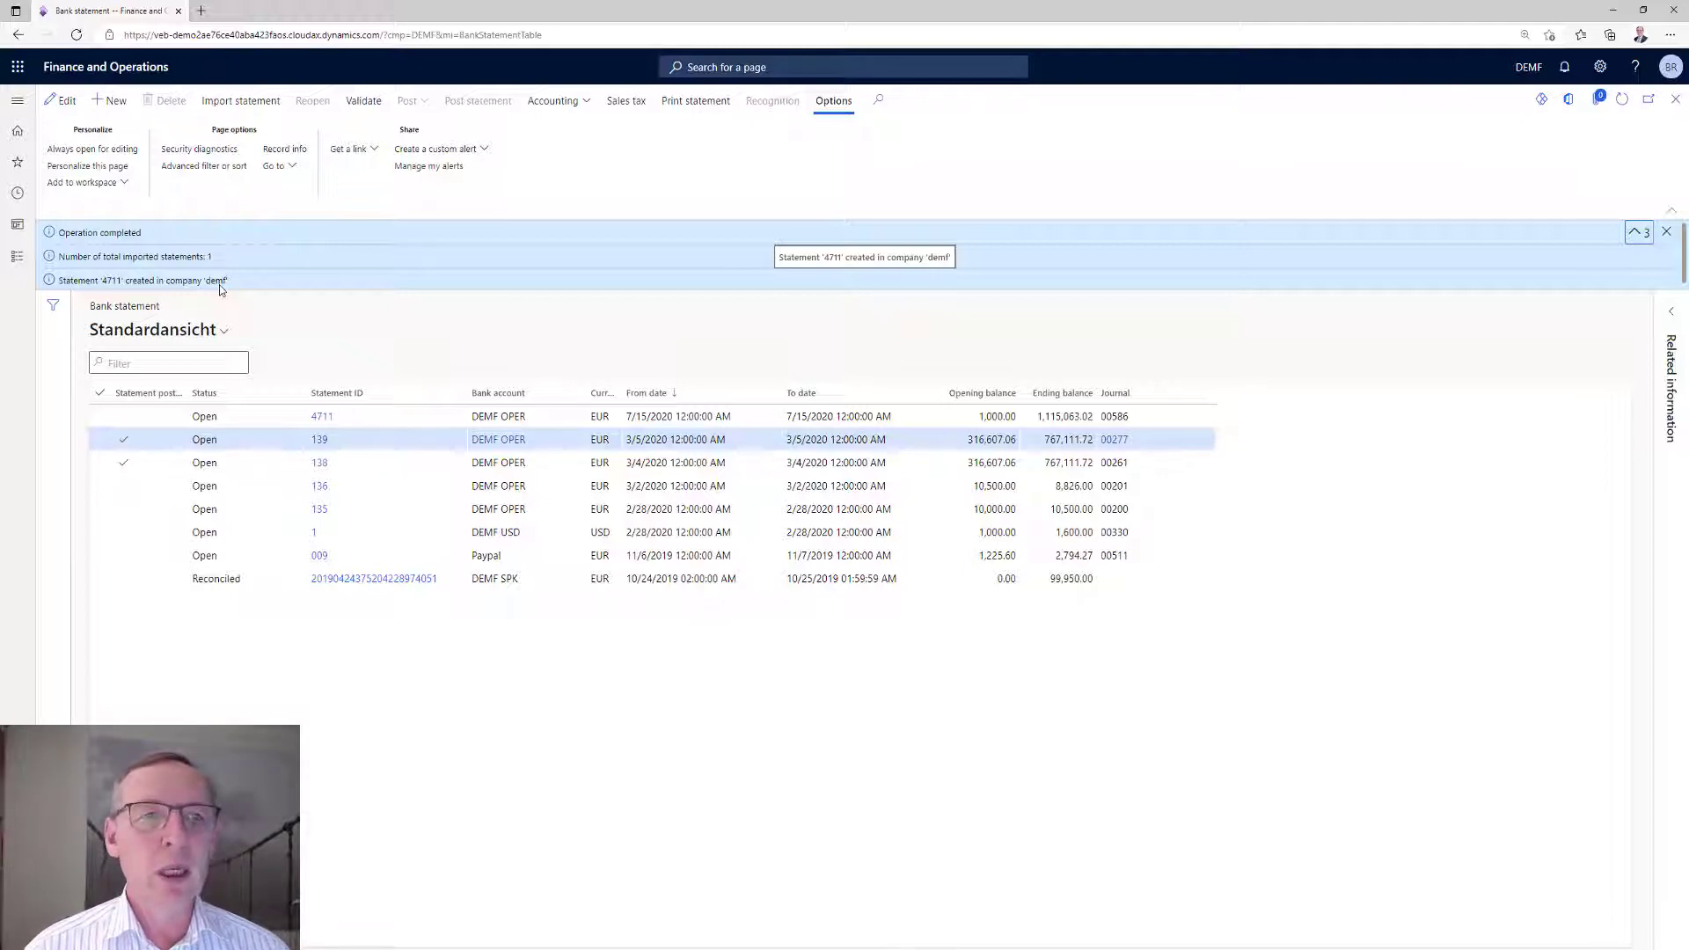
click(1667, 231)
click(320, 347)
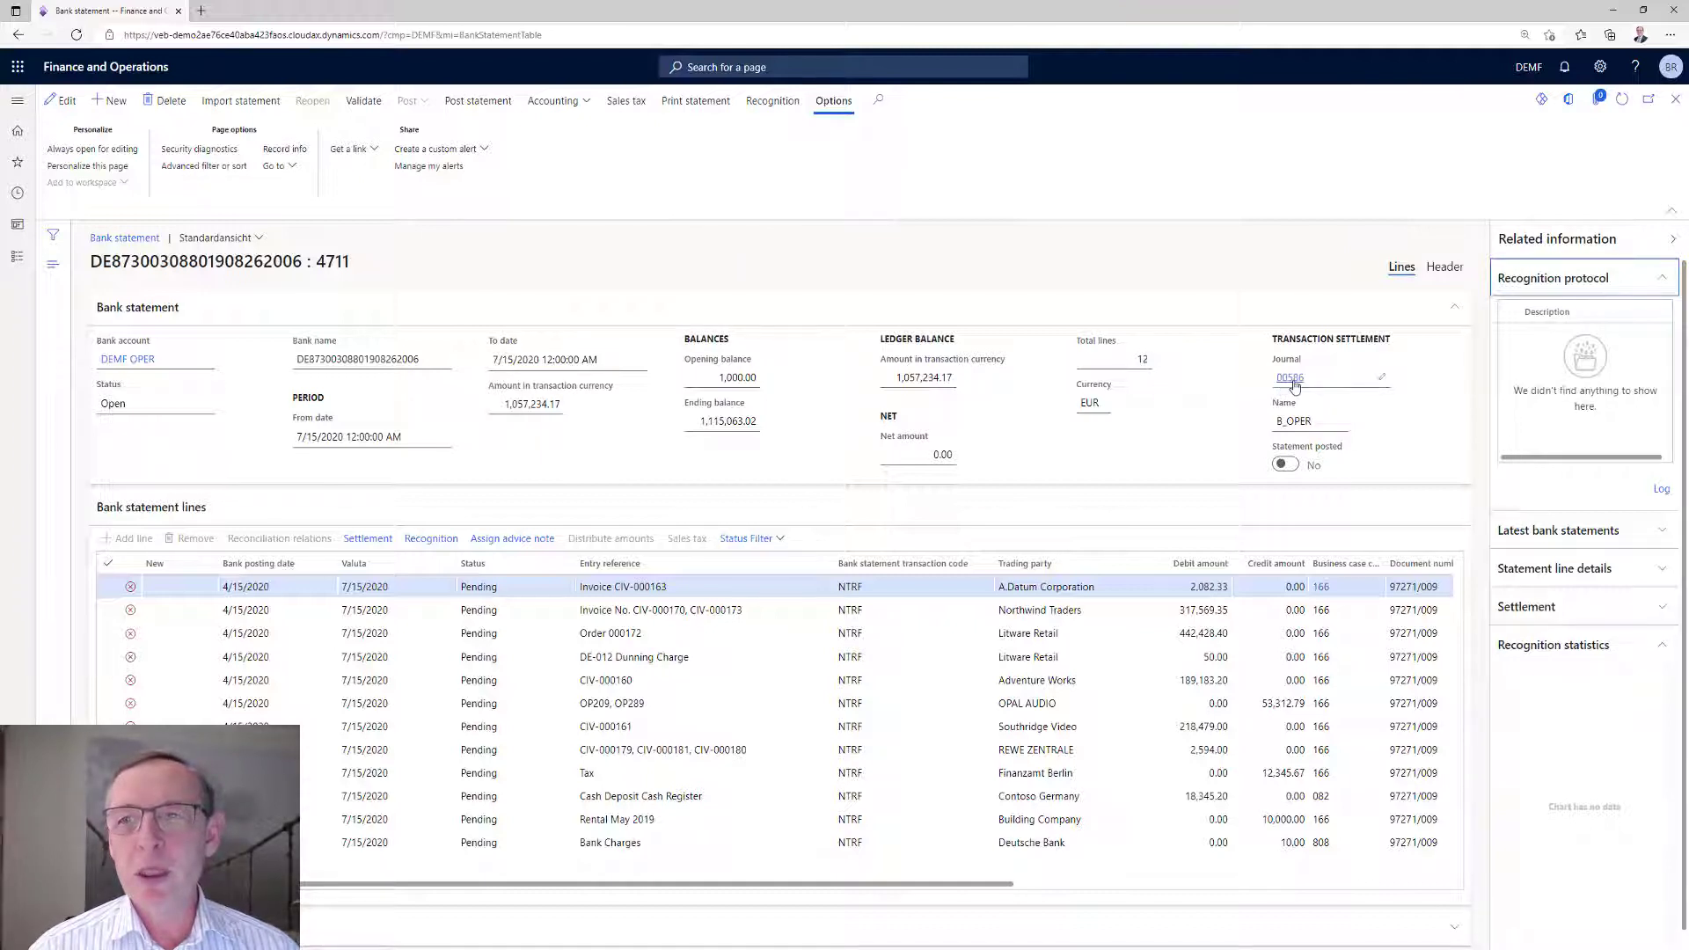
Examine the transaction settlement journal linked to the statement and its voucher lines, and return to the statement.
mouse_move(1294, 385)
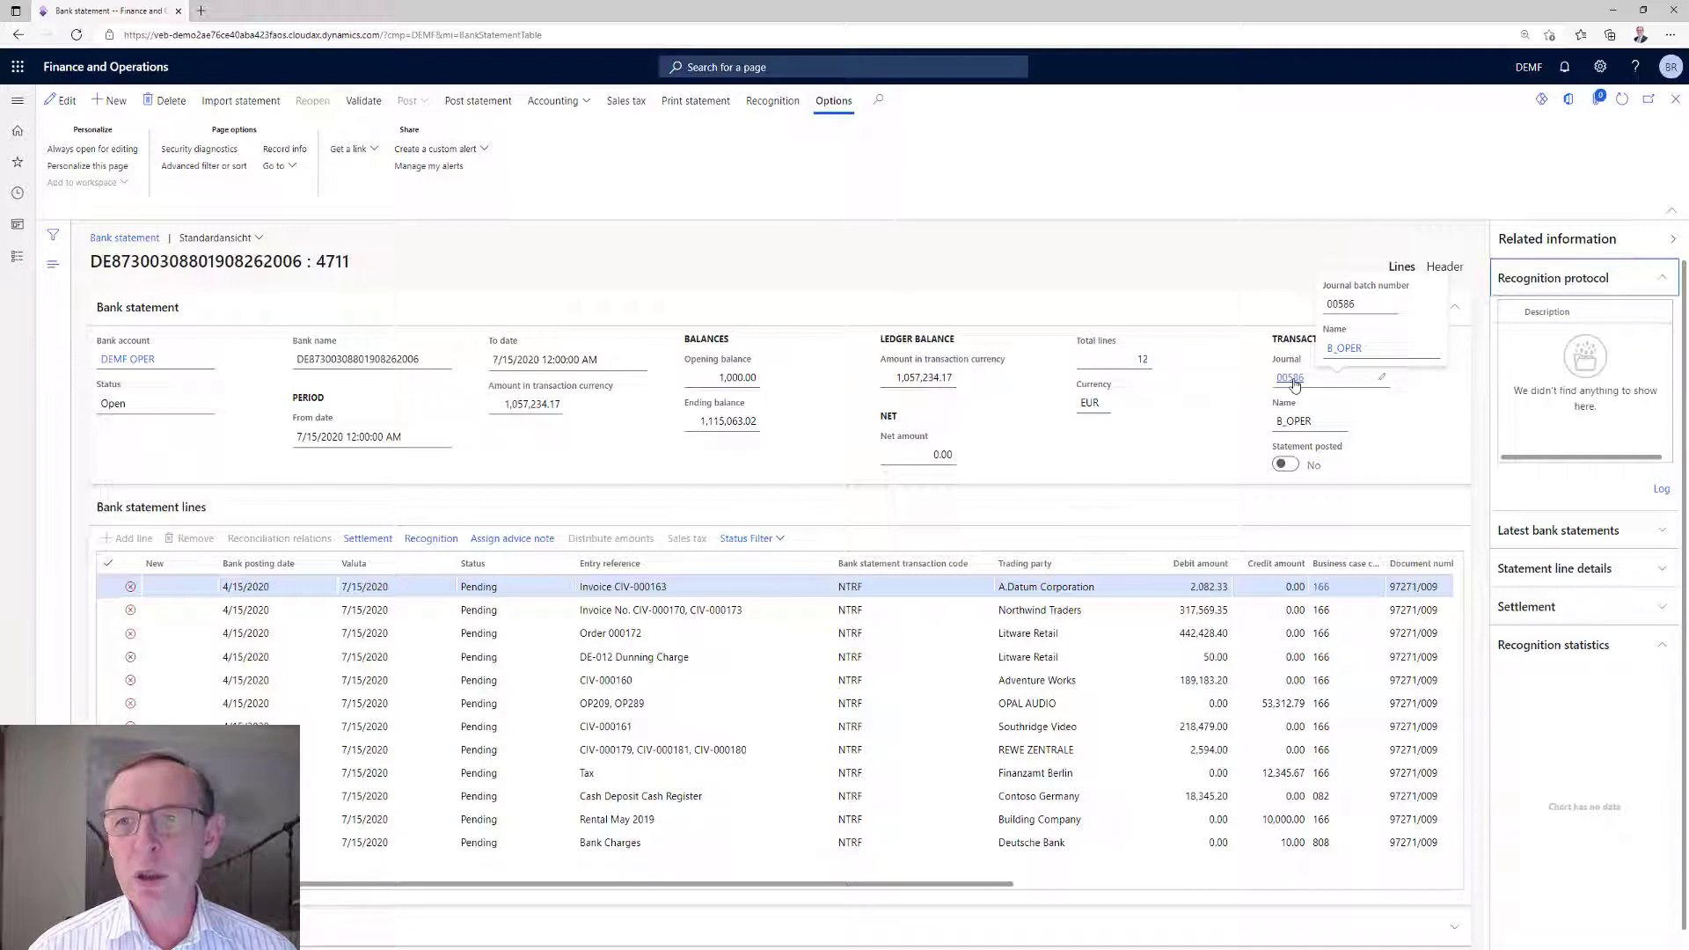
click(1291, 378)
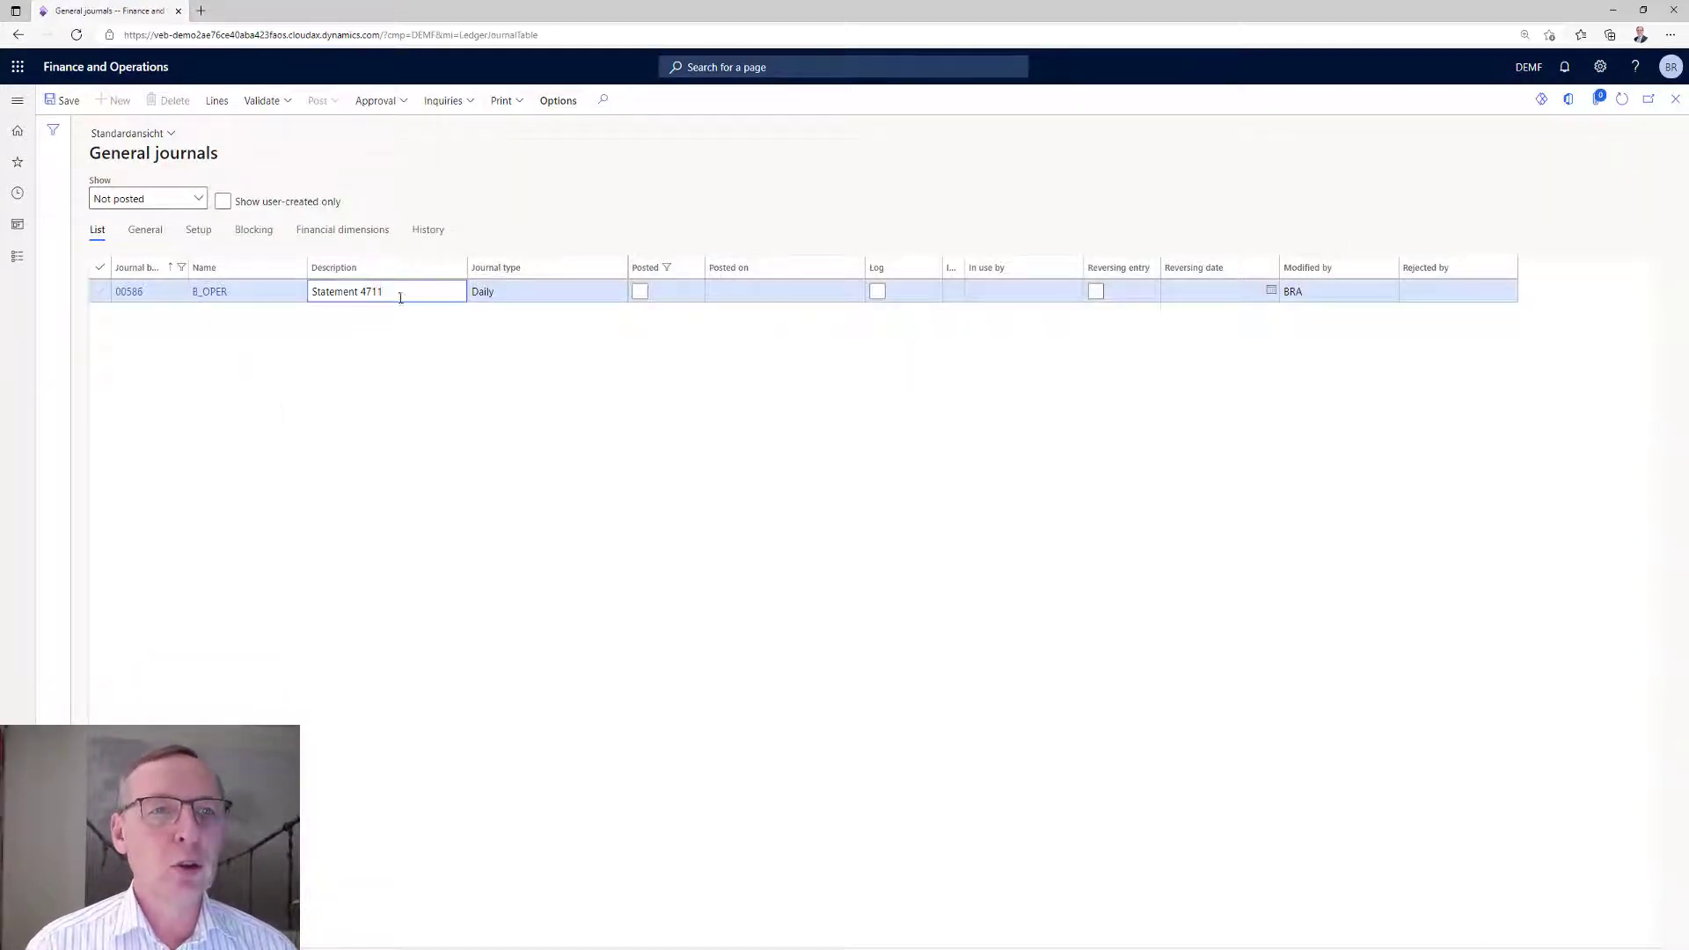
click(217, 102)
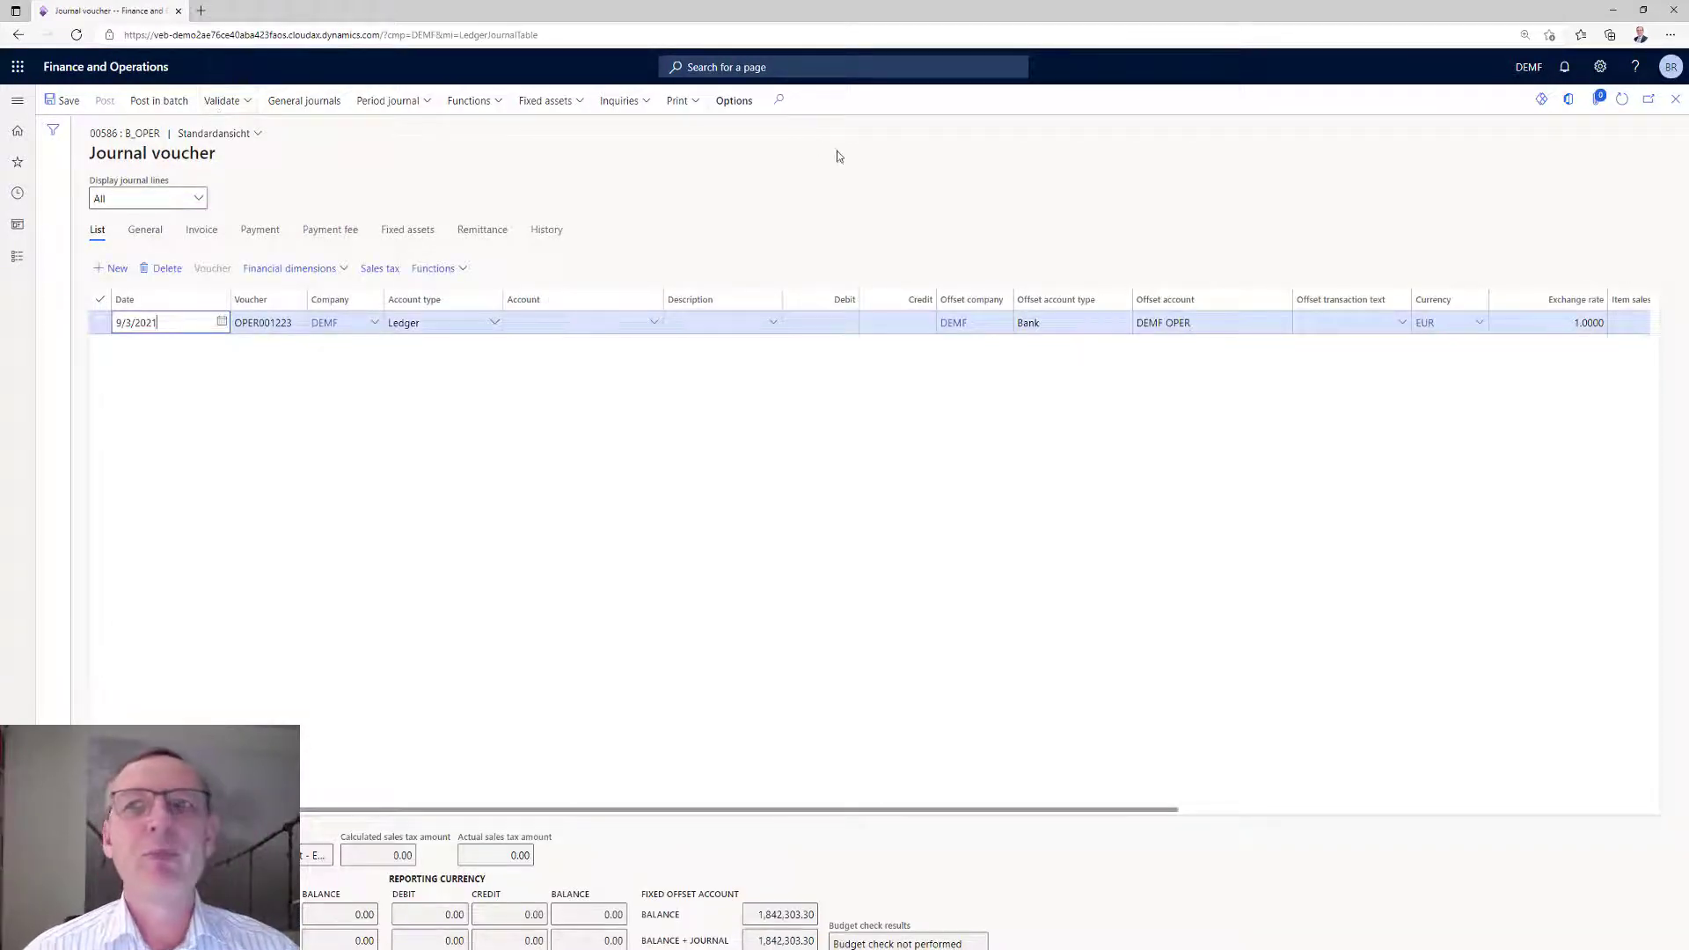
click(1674, 102)
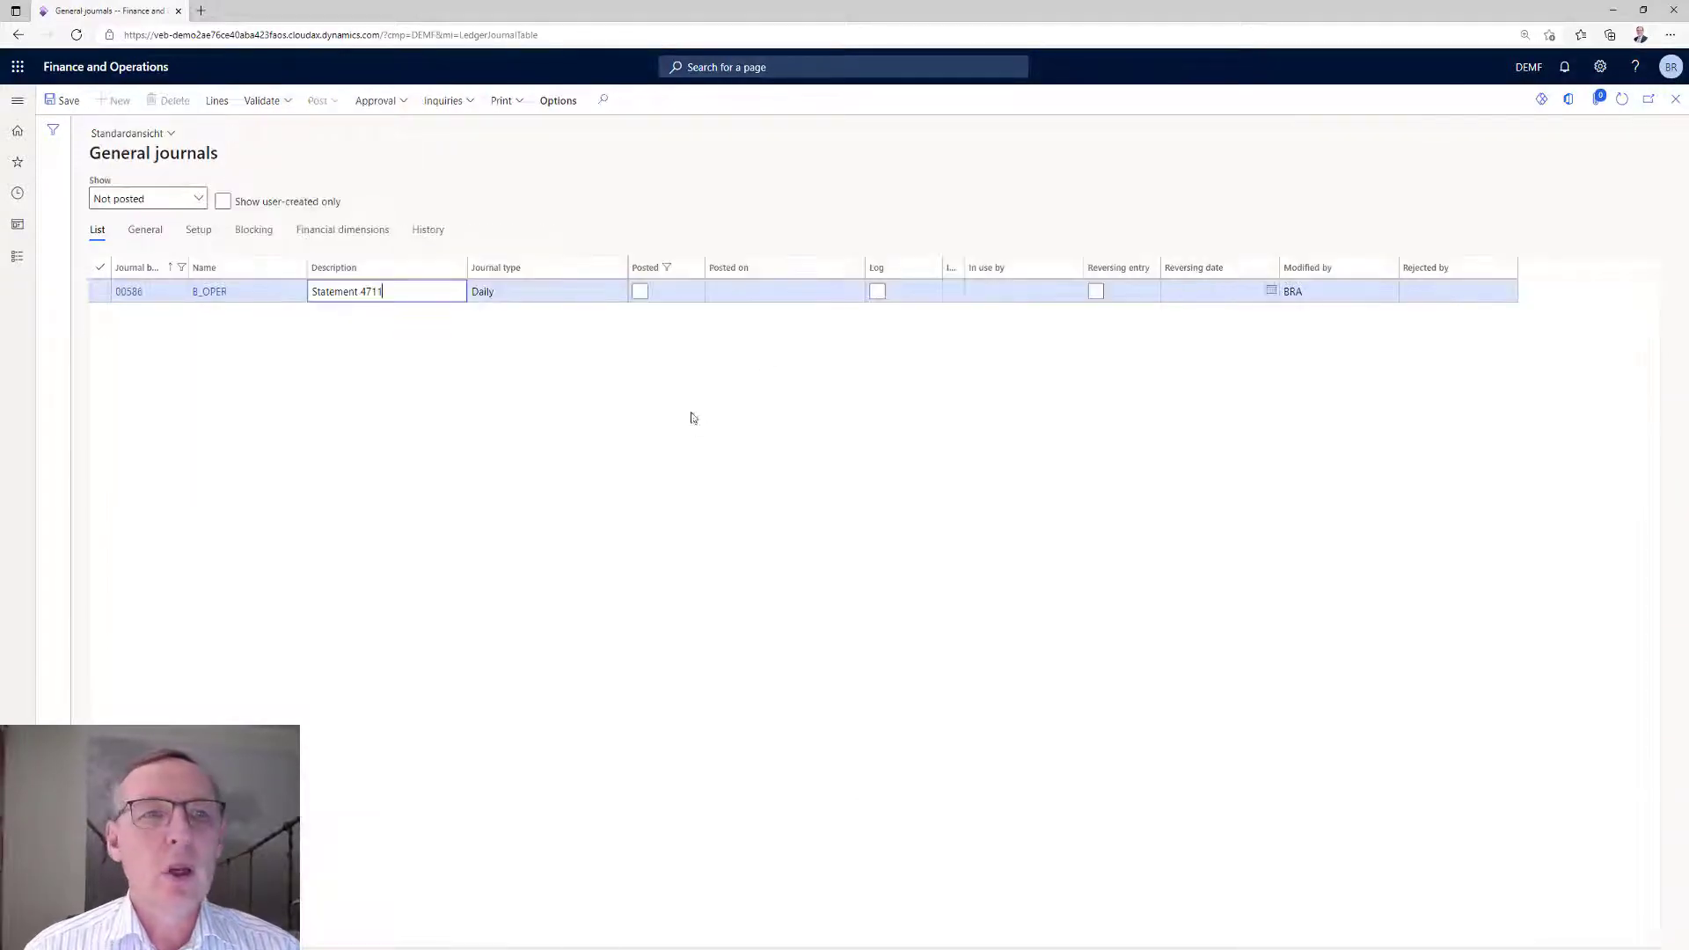
click(1674, 102)
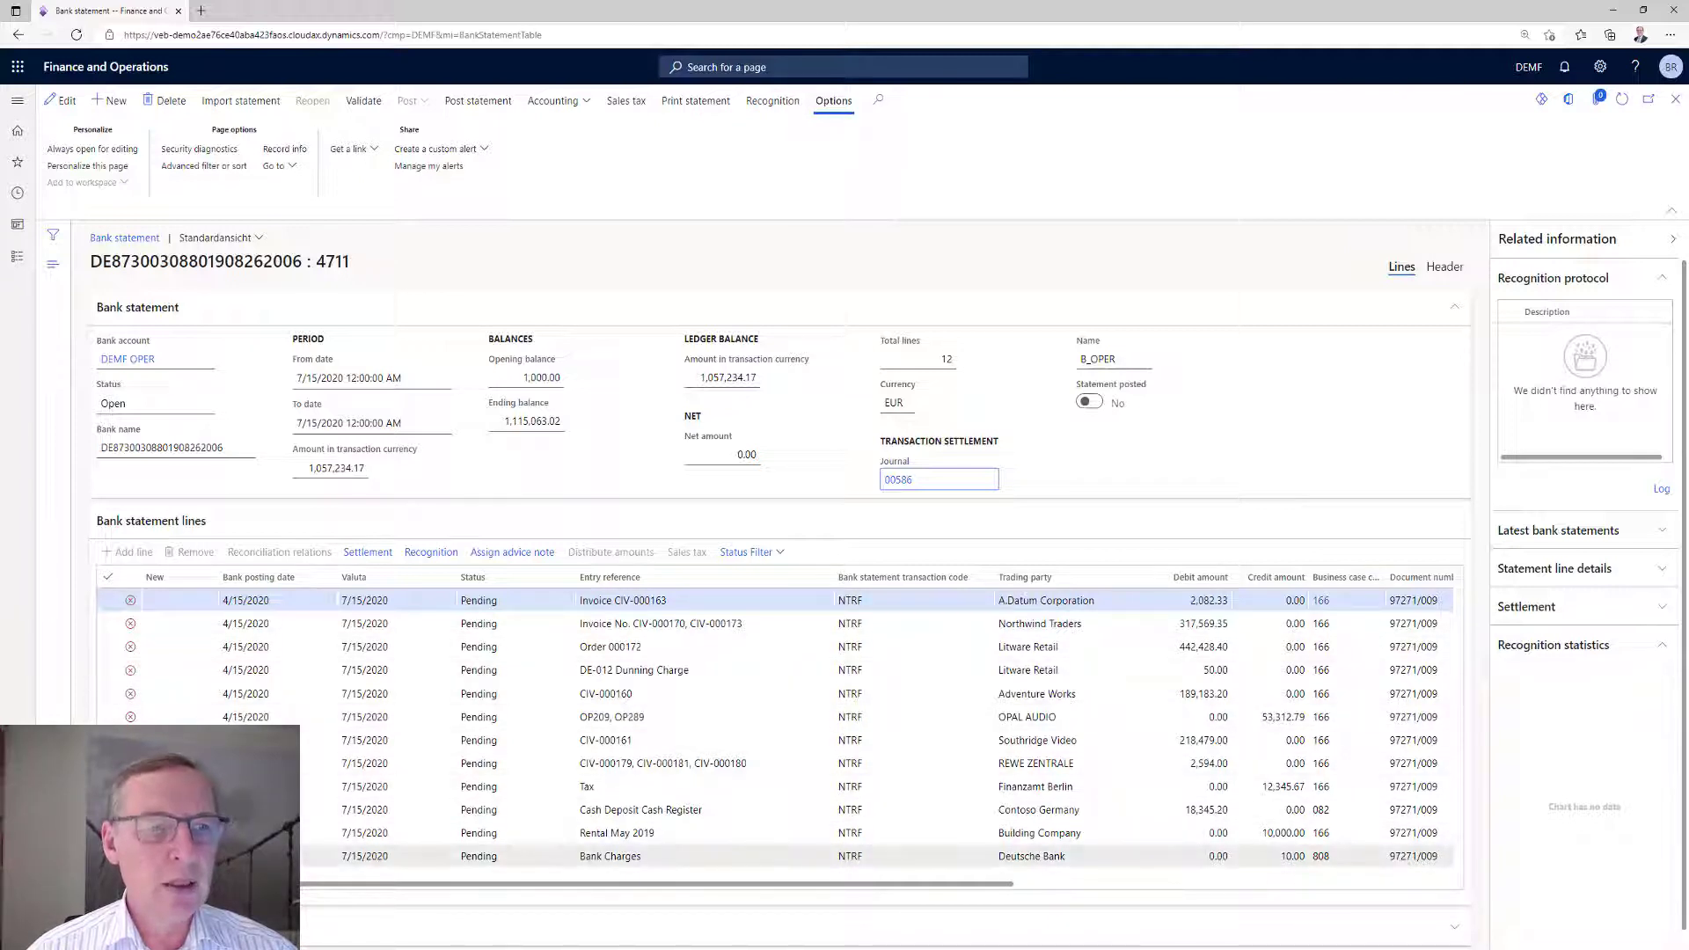
Run automatic recognition for the whole bank statement.
click(774, 102)
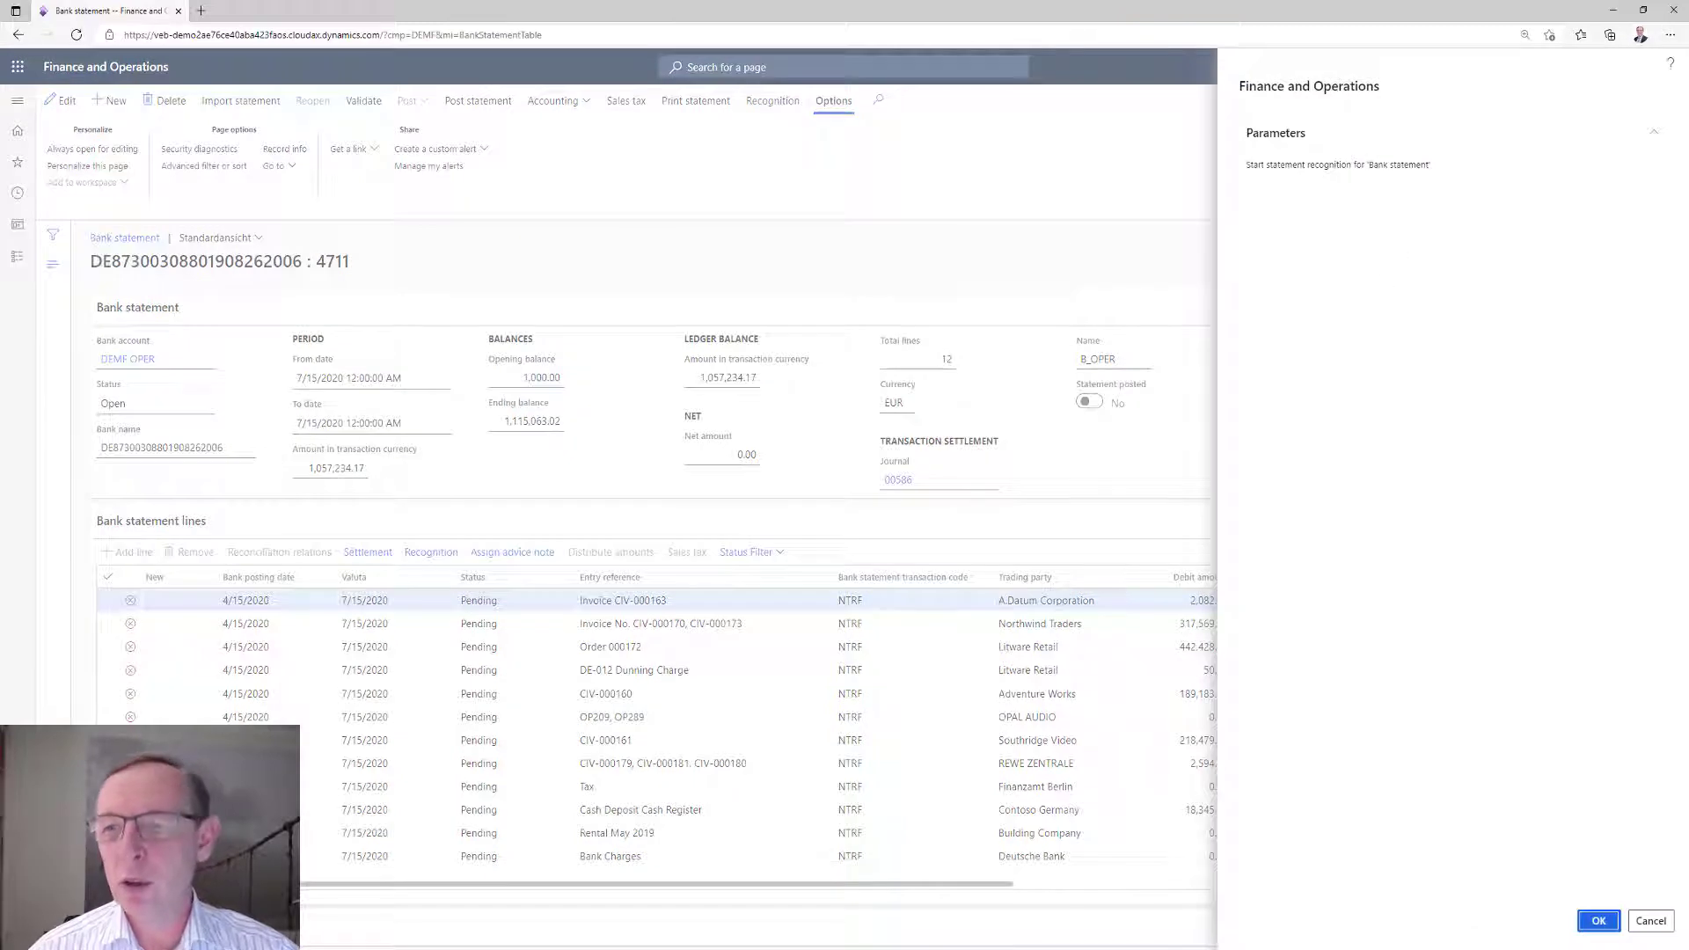
click(1598, 920)
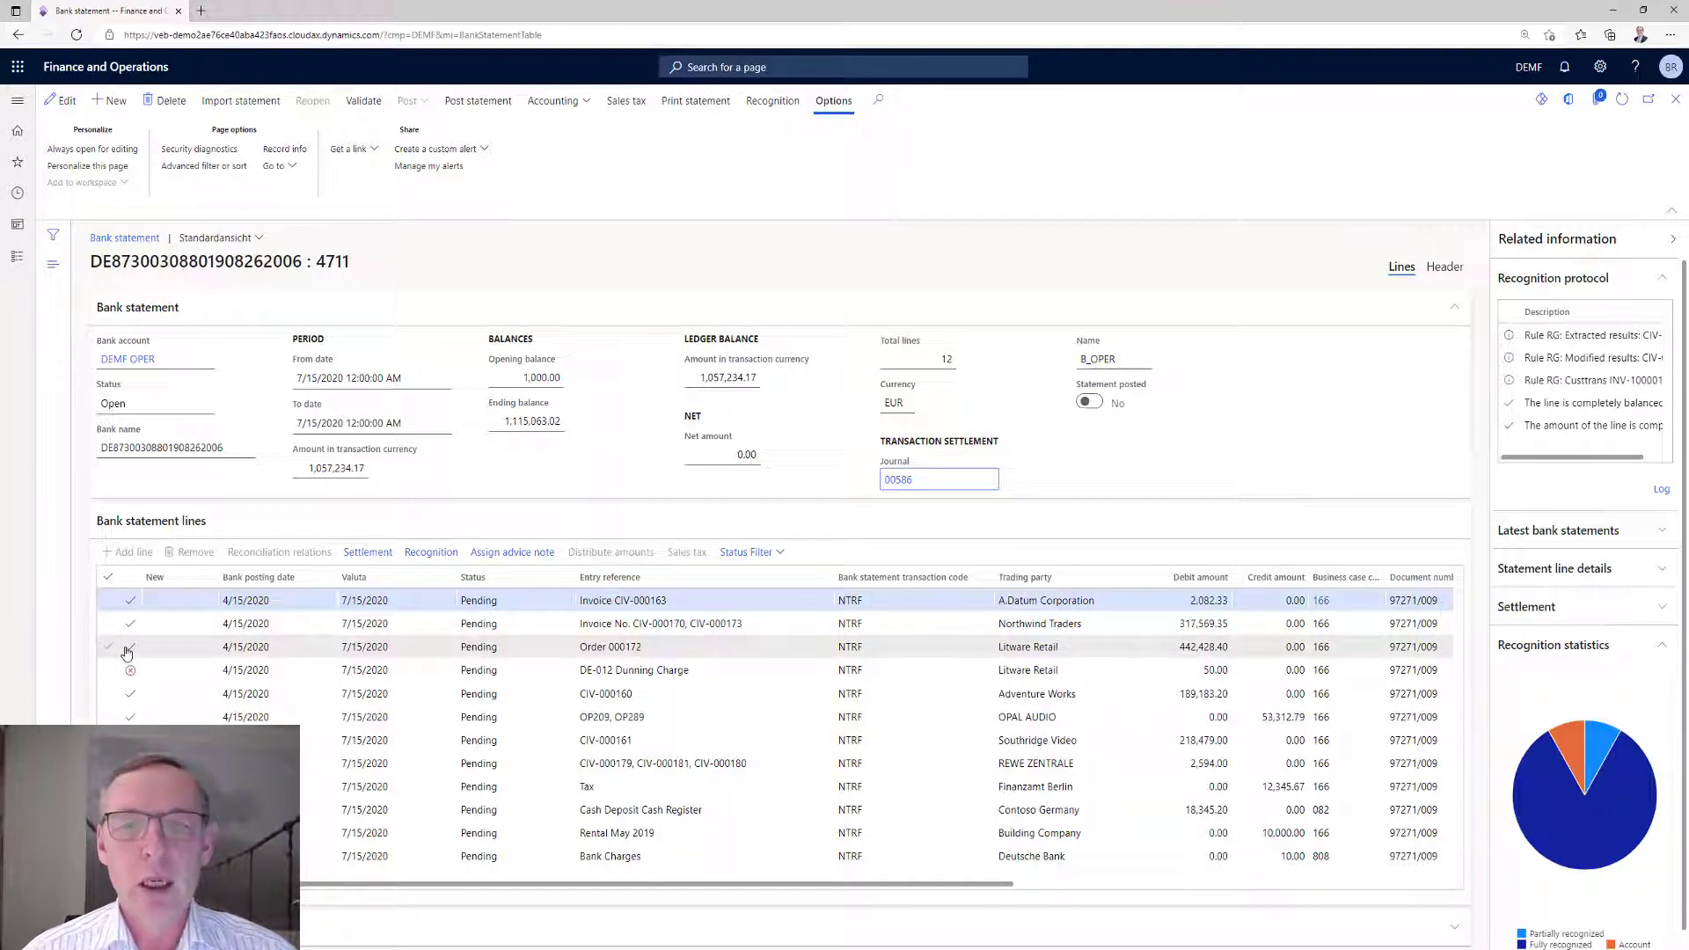
Examine the full recognition protocol of the A.Datum Corporation statement line.
click(620, 600)
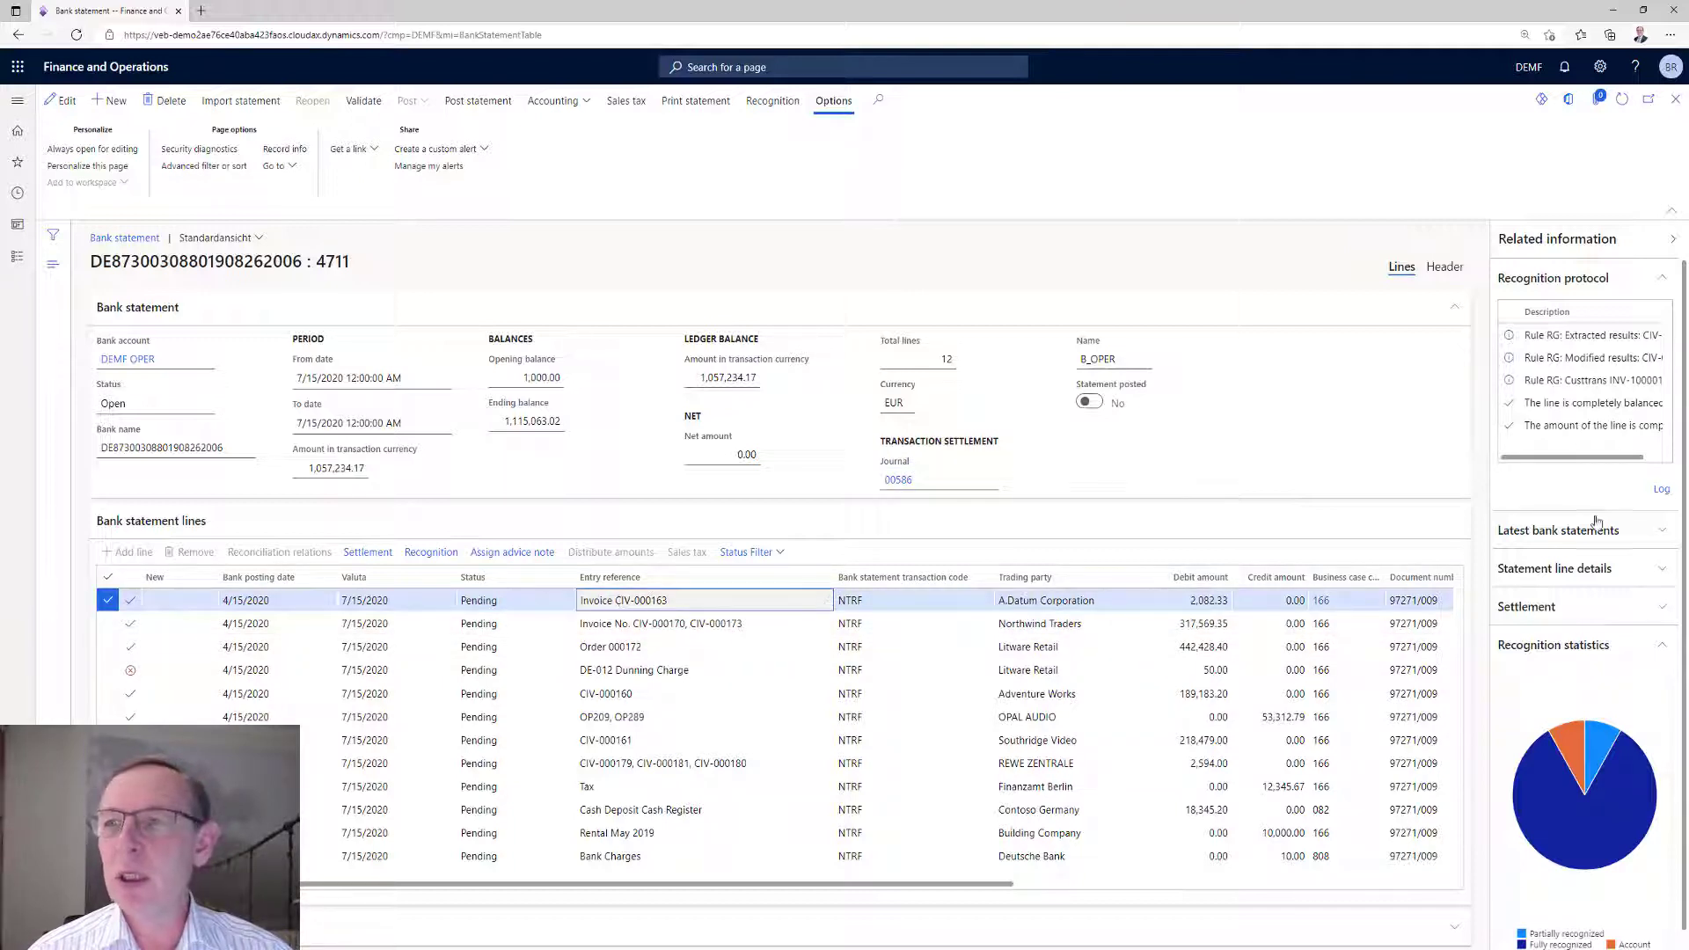
click(1661, 491)
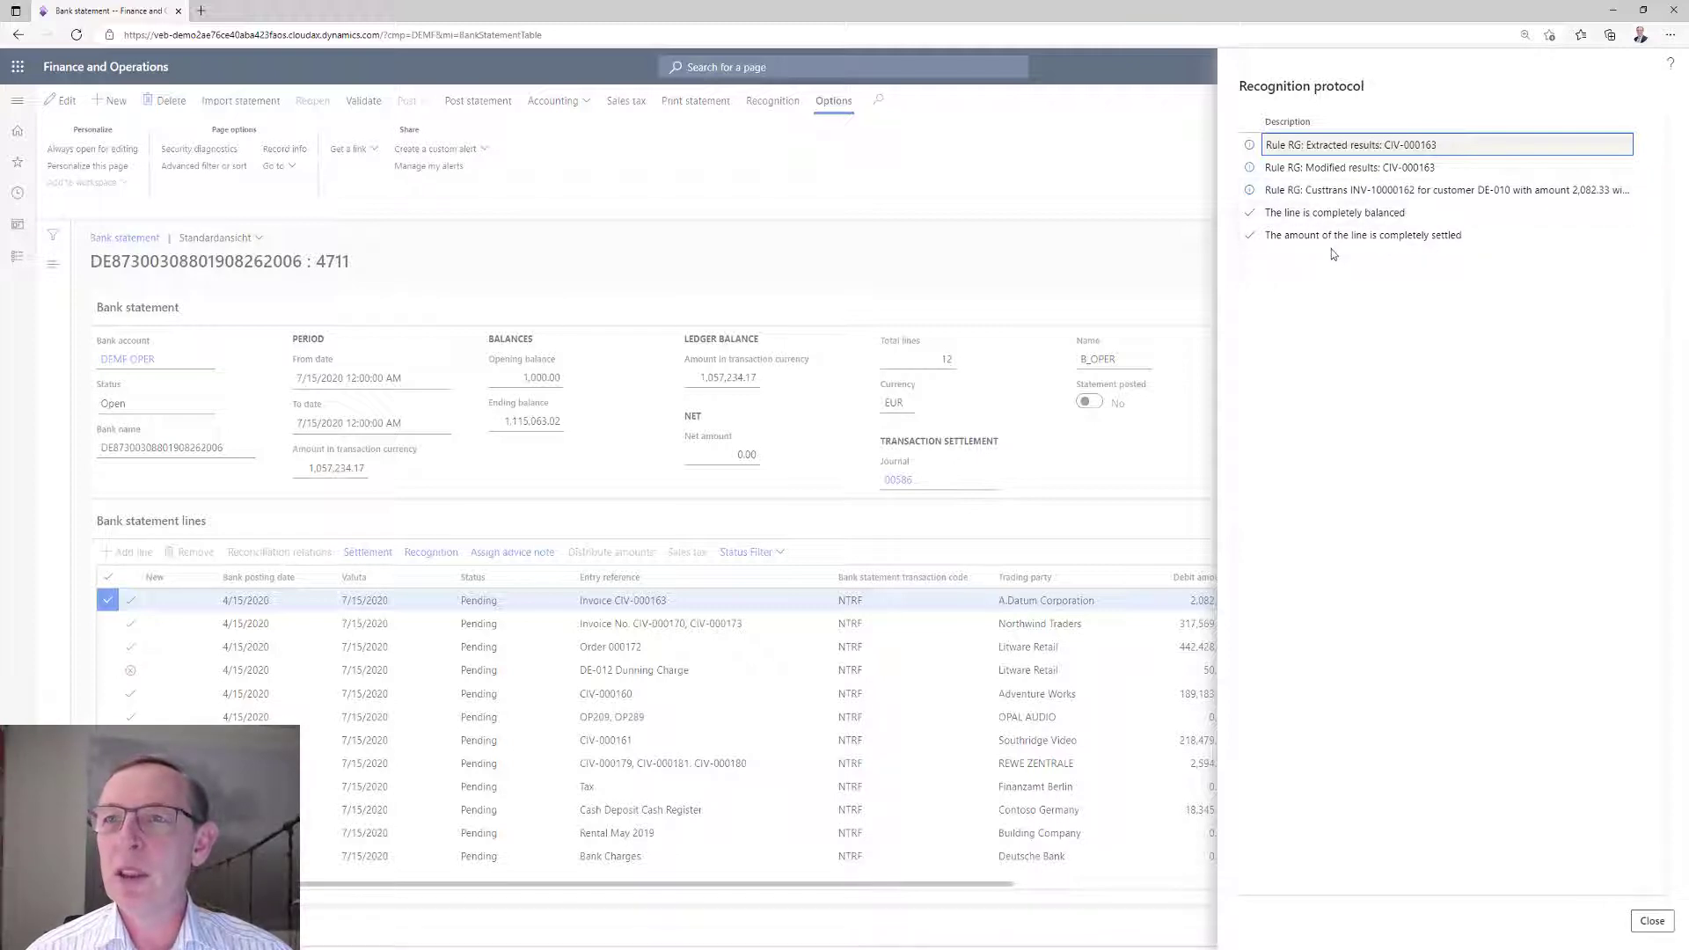
click(1650, 920)
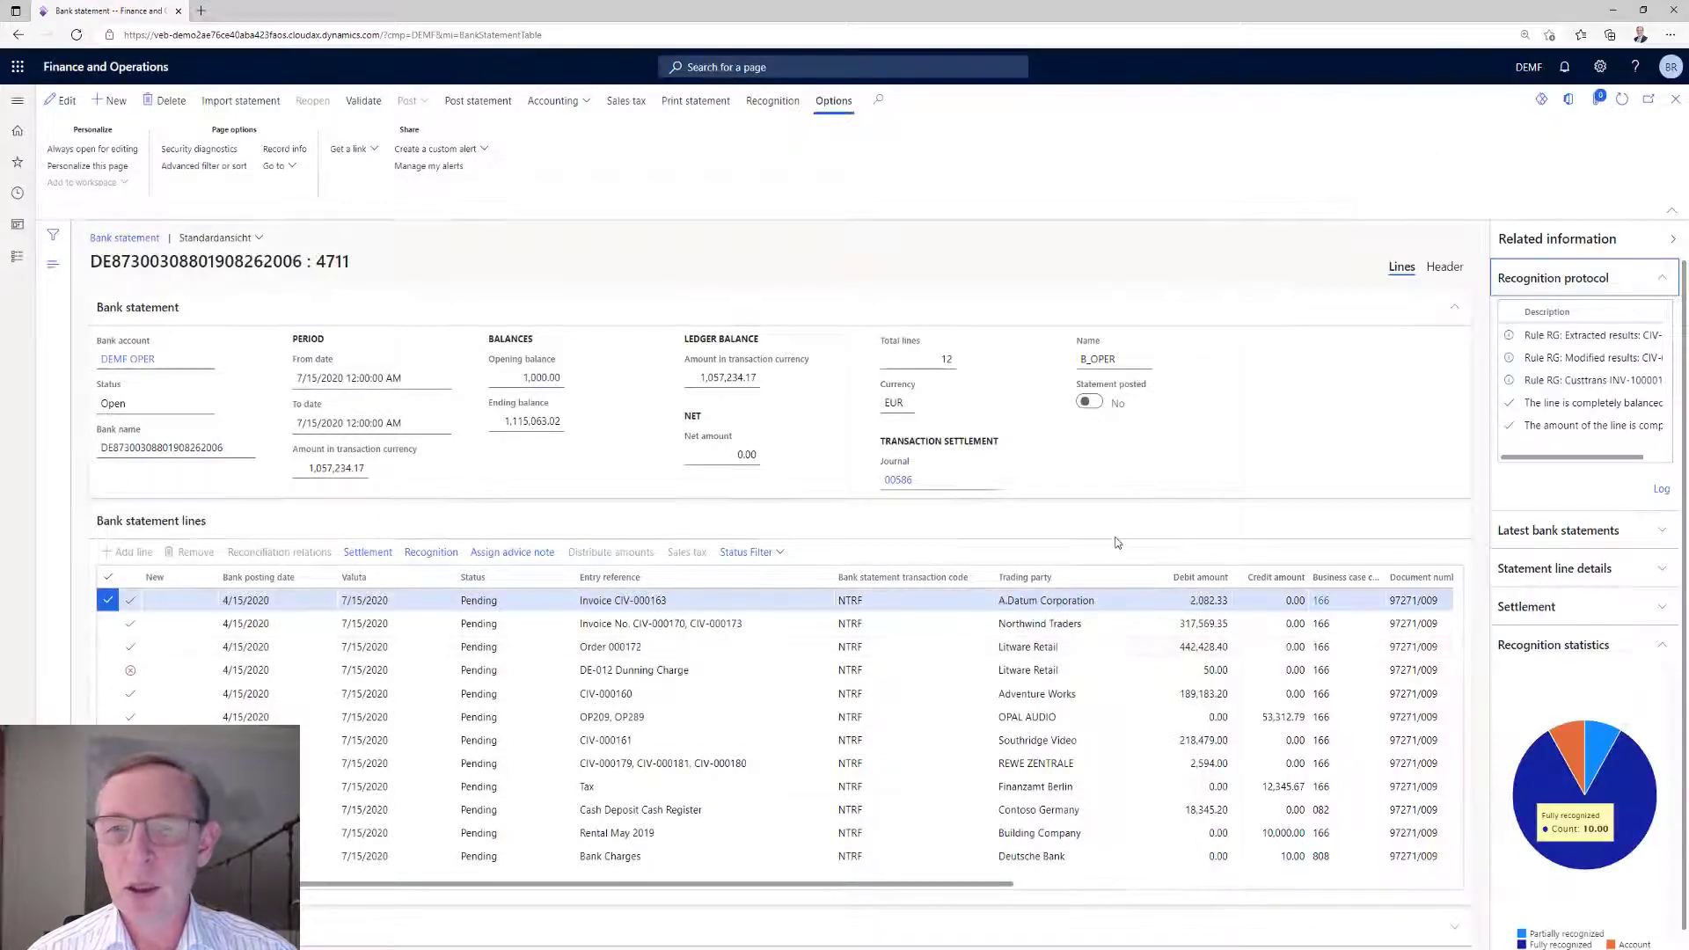
Check the settlement voucher and the marked invoices of the A.Datum Corporation line, and return to the statement.
click(363, 553)
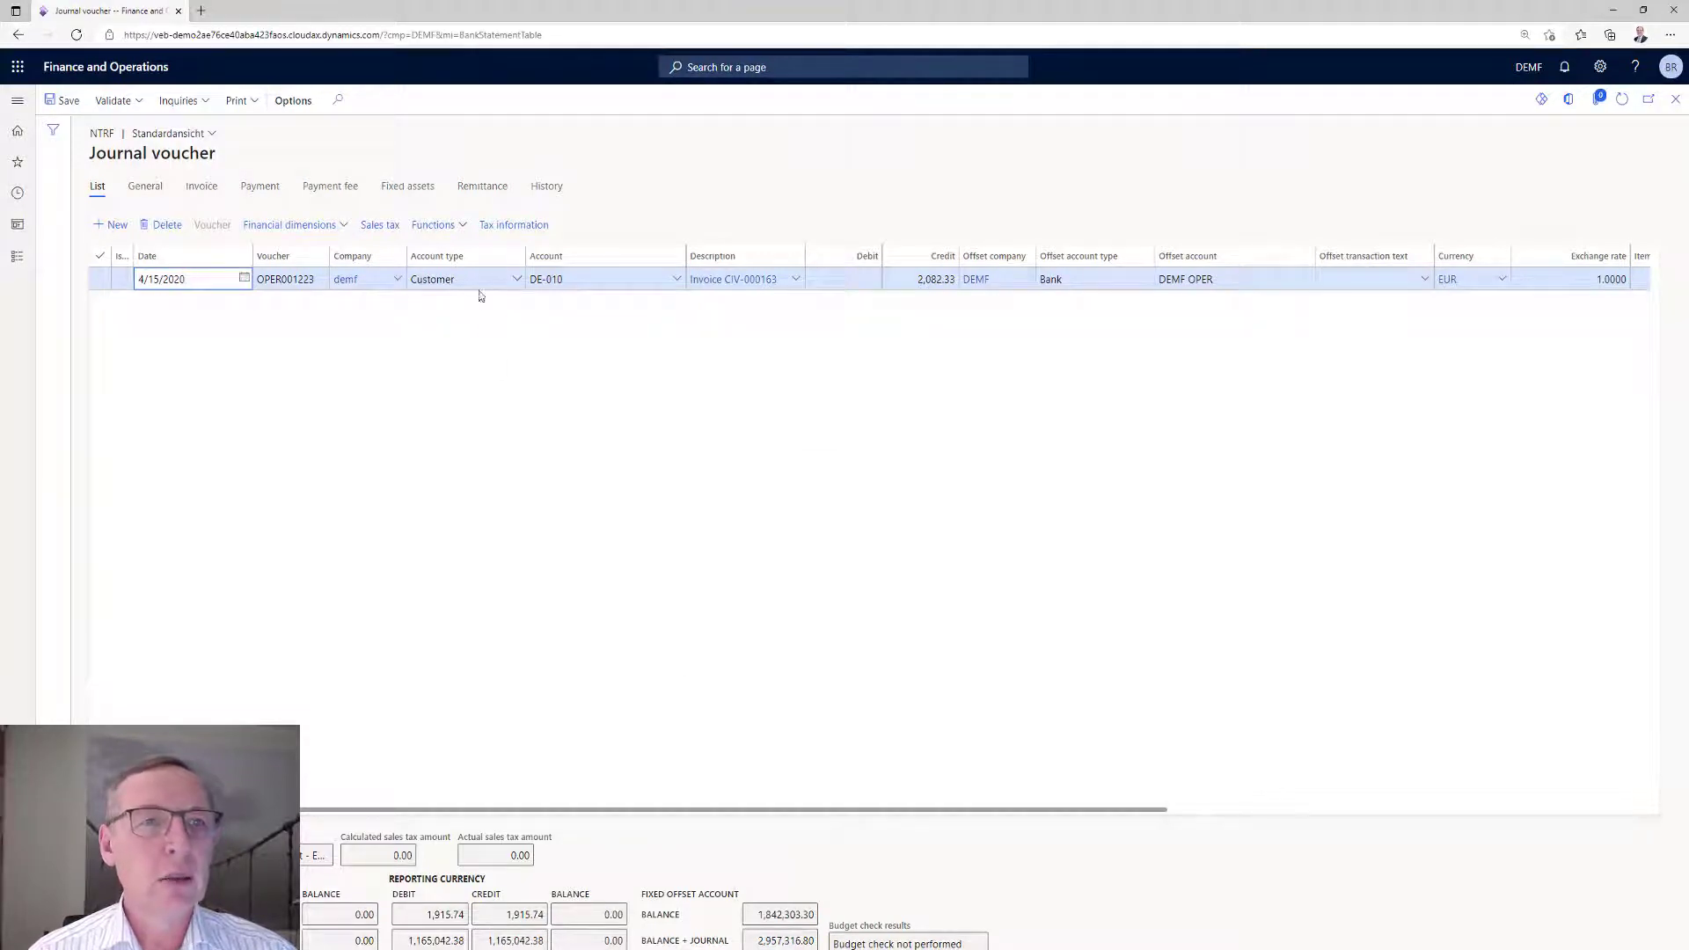
click(442, 224)
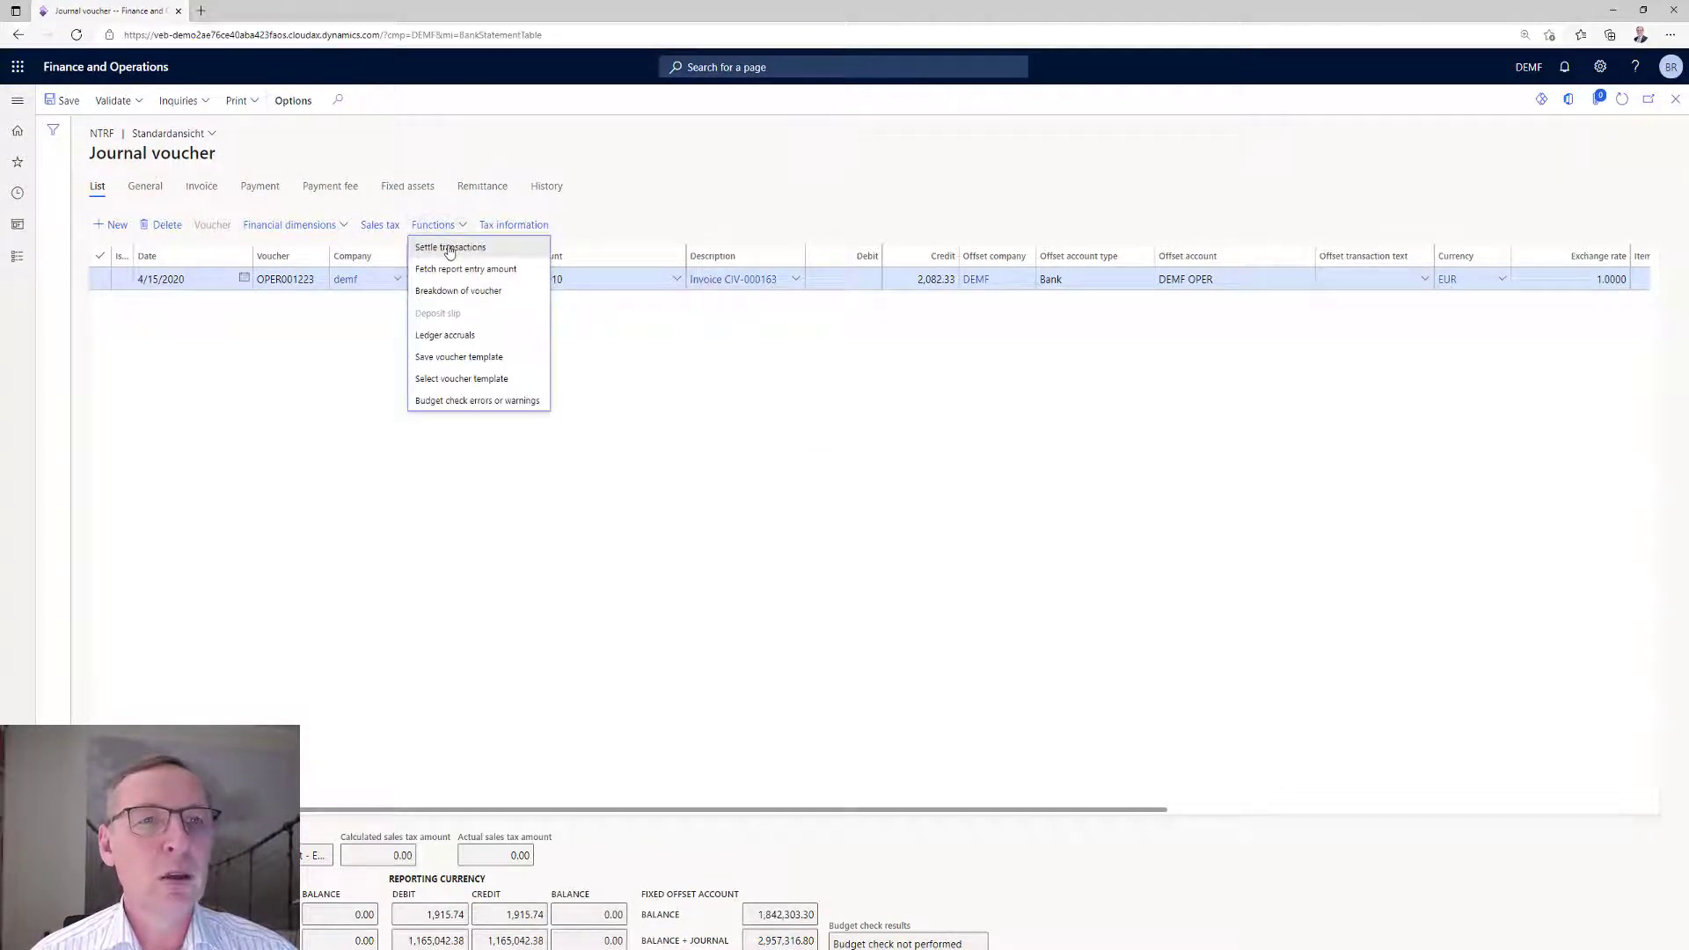
click(450, 249)
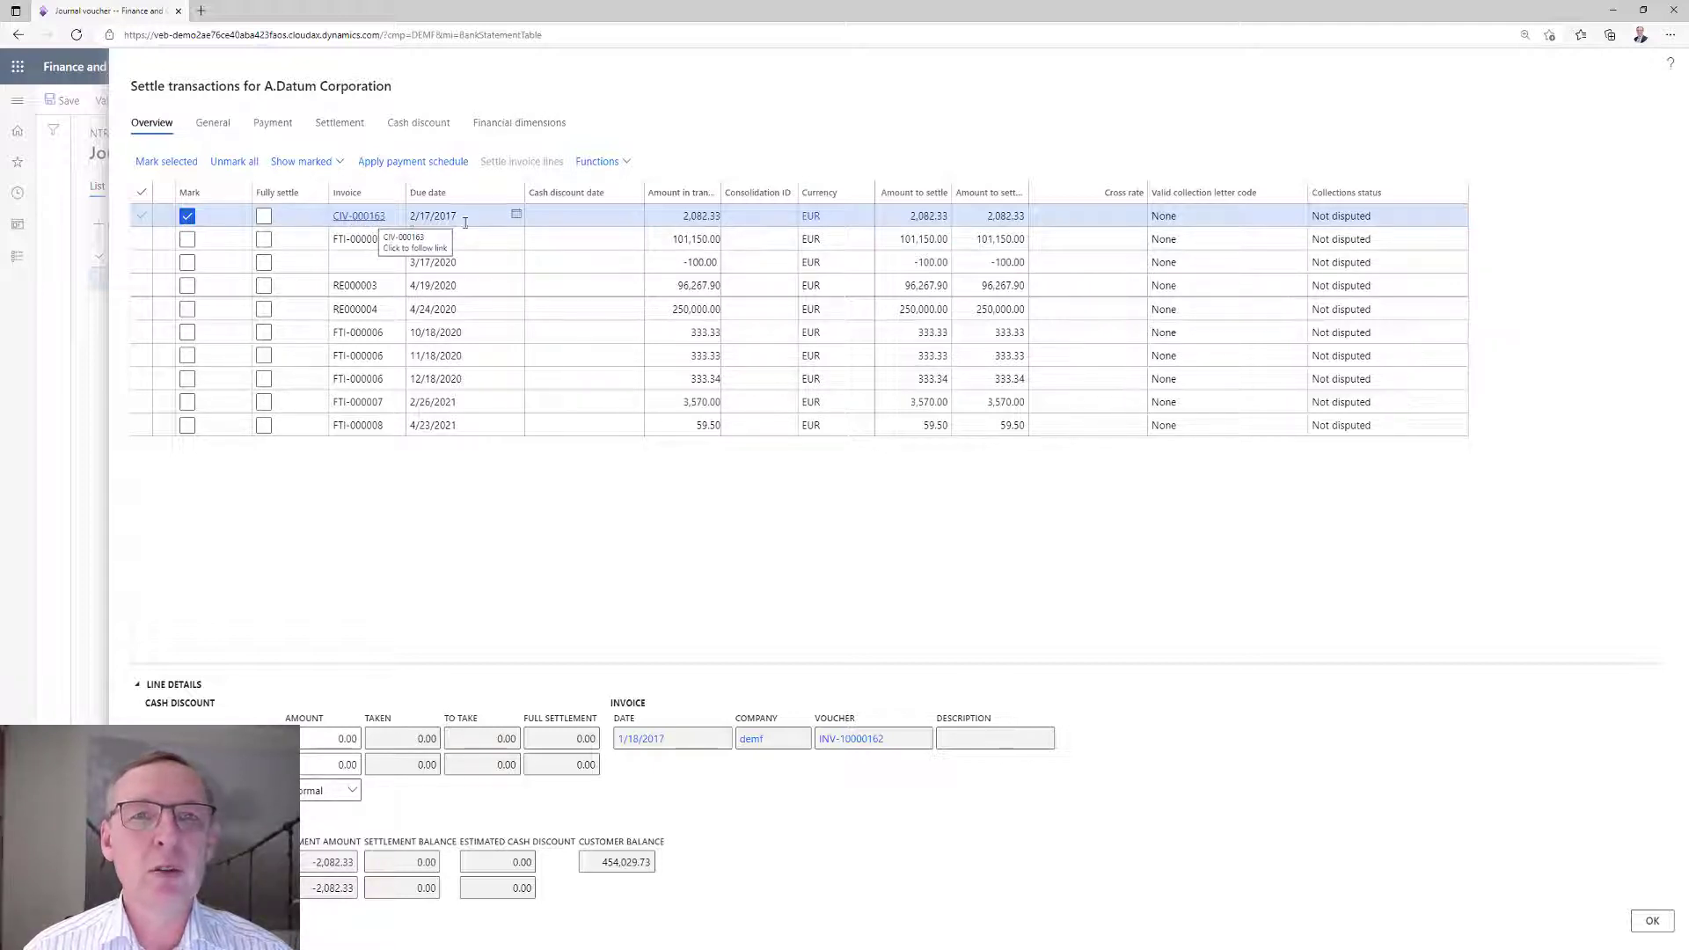
click(1652, 920)
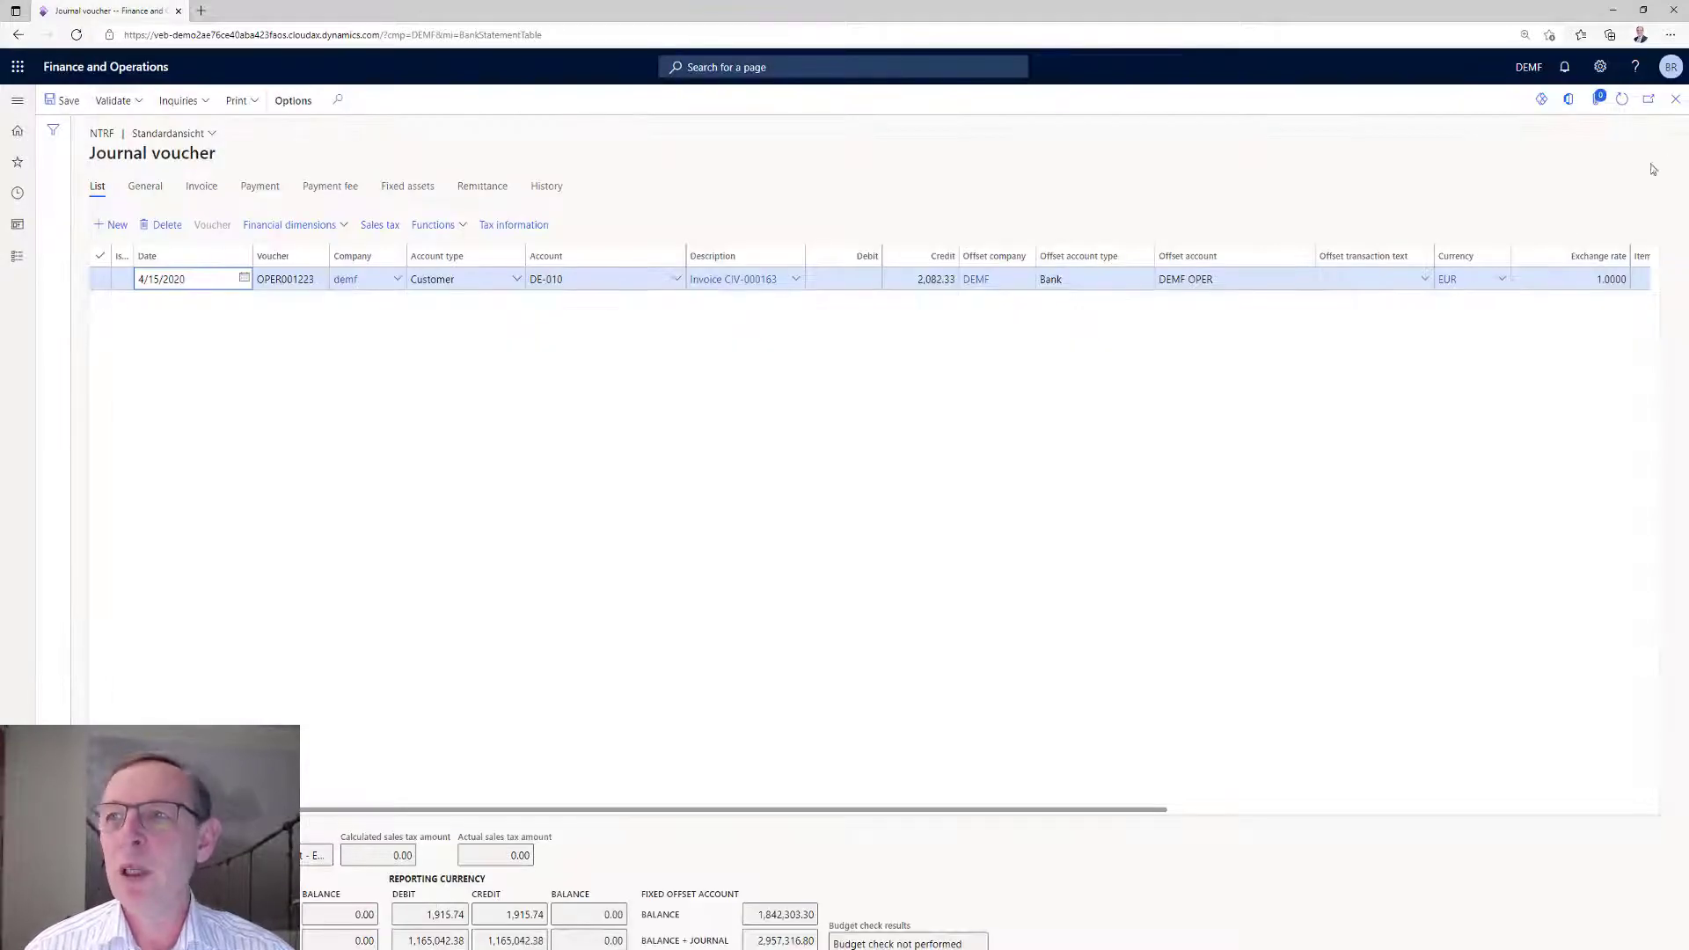
click(1675, 99)
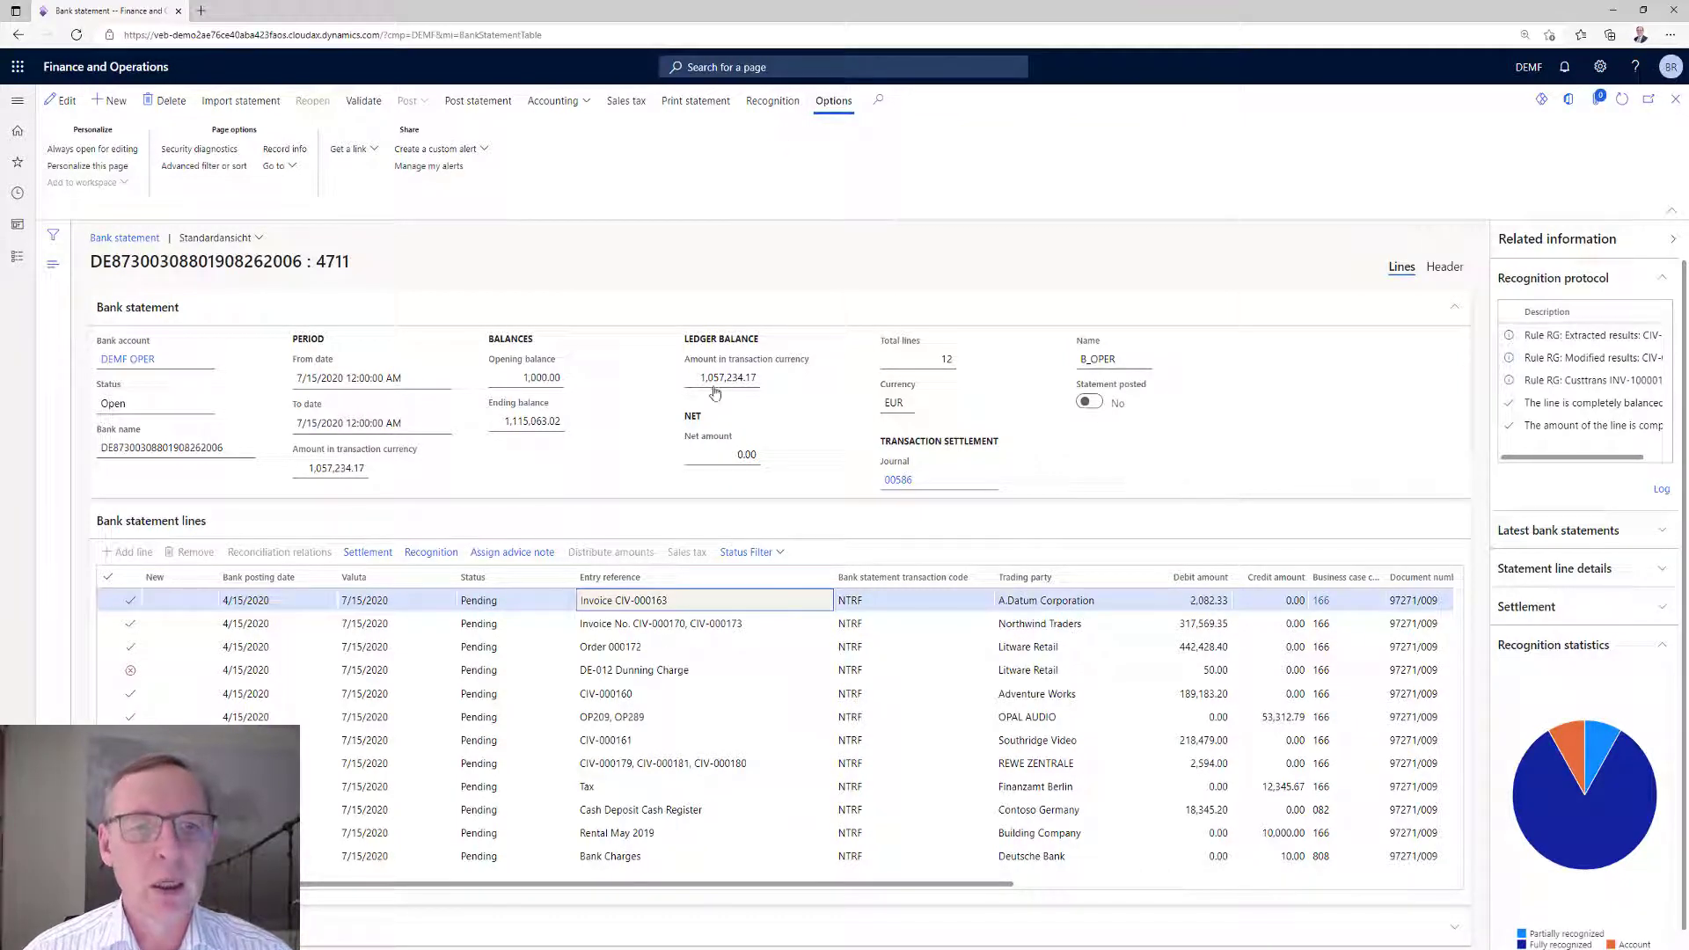
Check which invoices are marked in the settlement of the Northwind Traders line, and return to the statement.
click(689, 623)
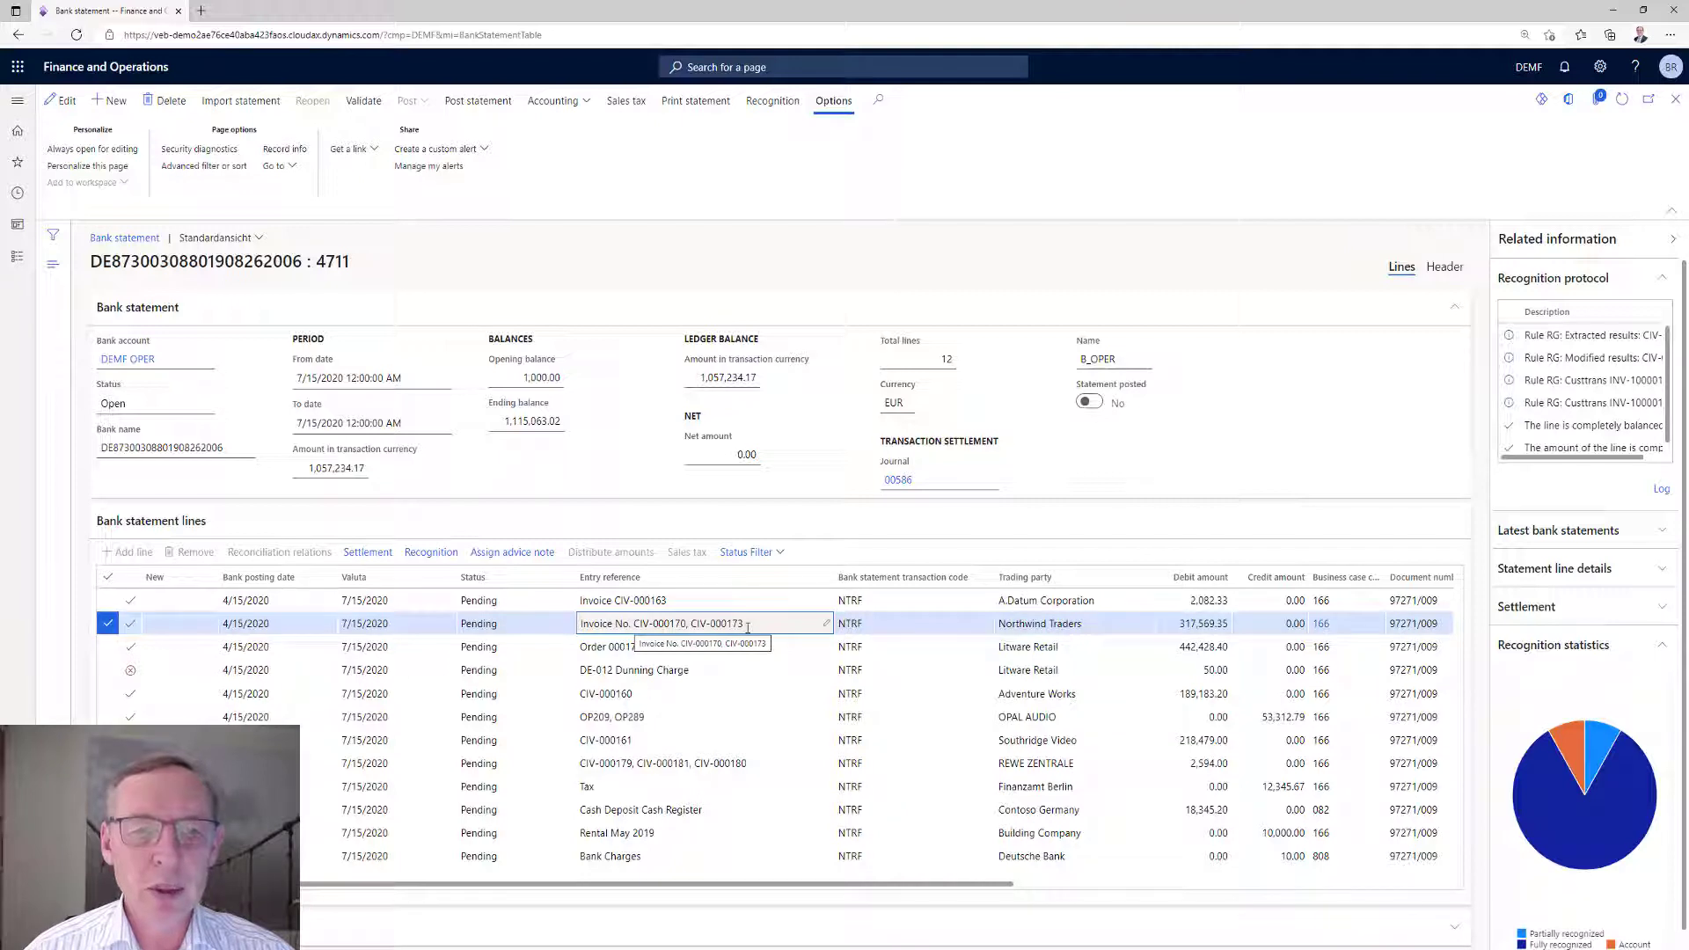
click(358, 555)
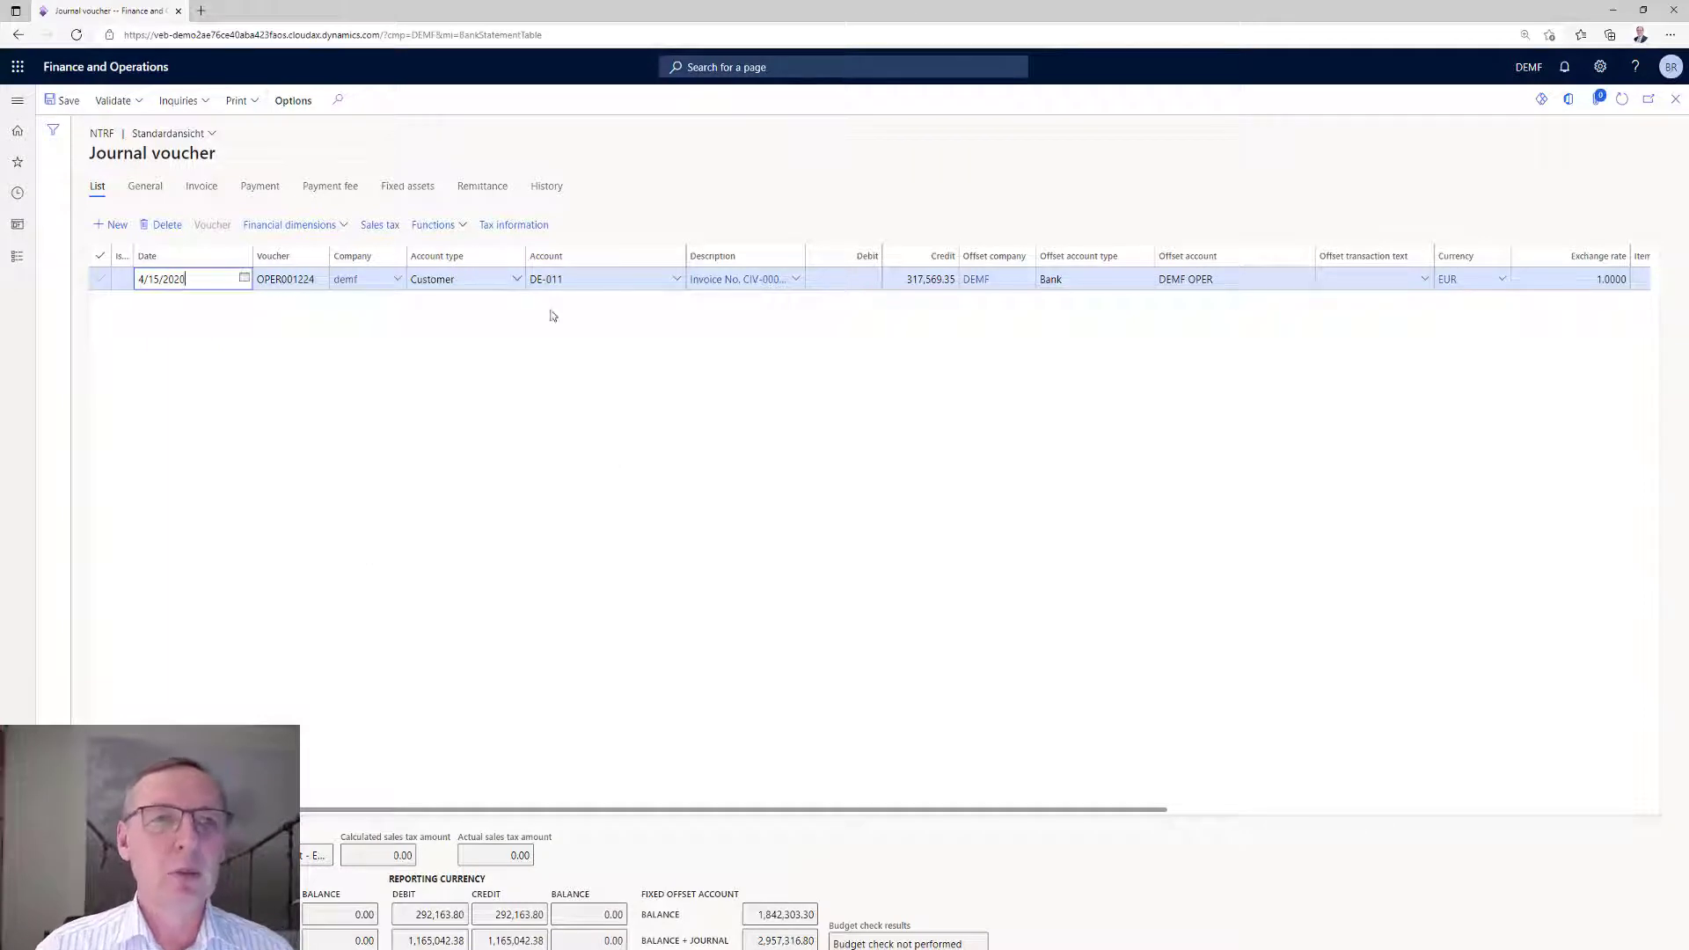
click(432, 225)
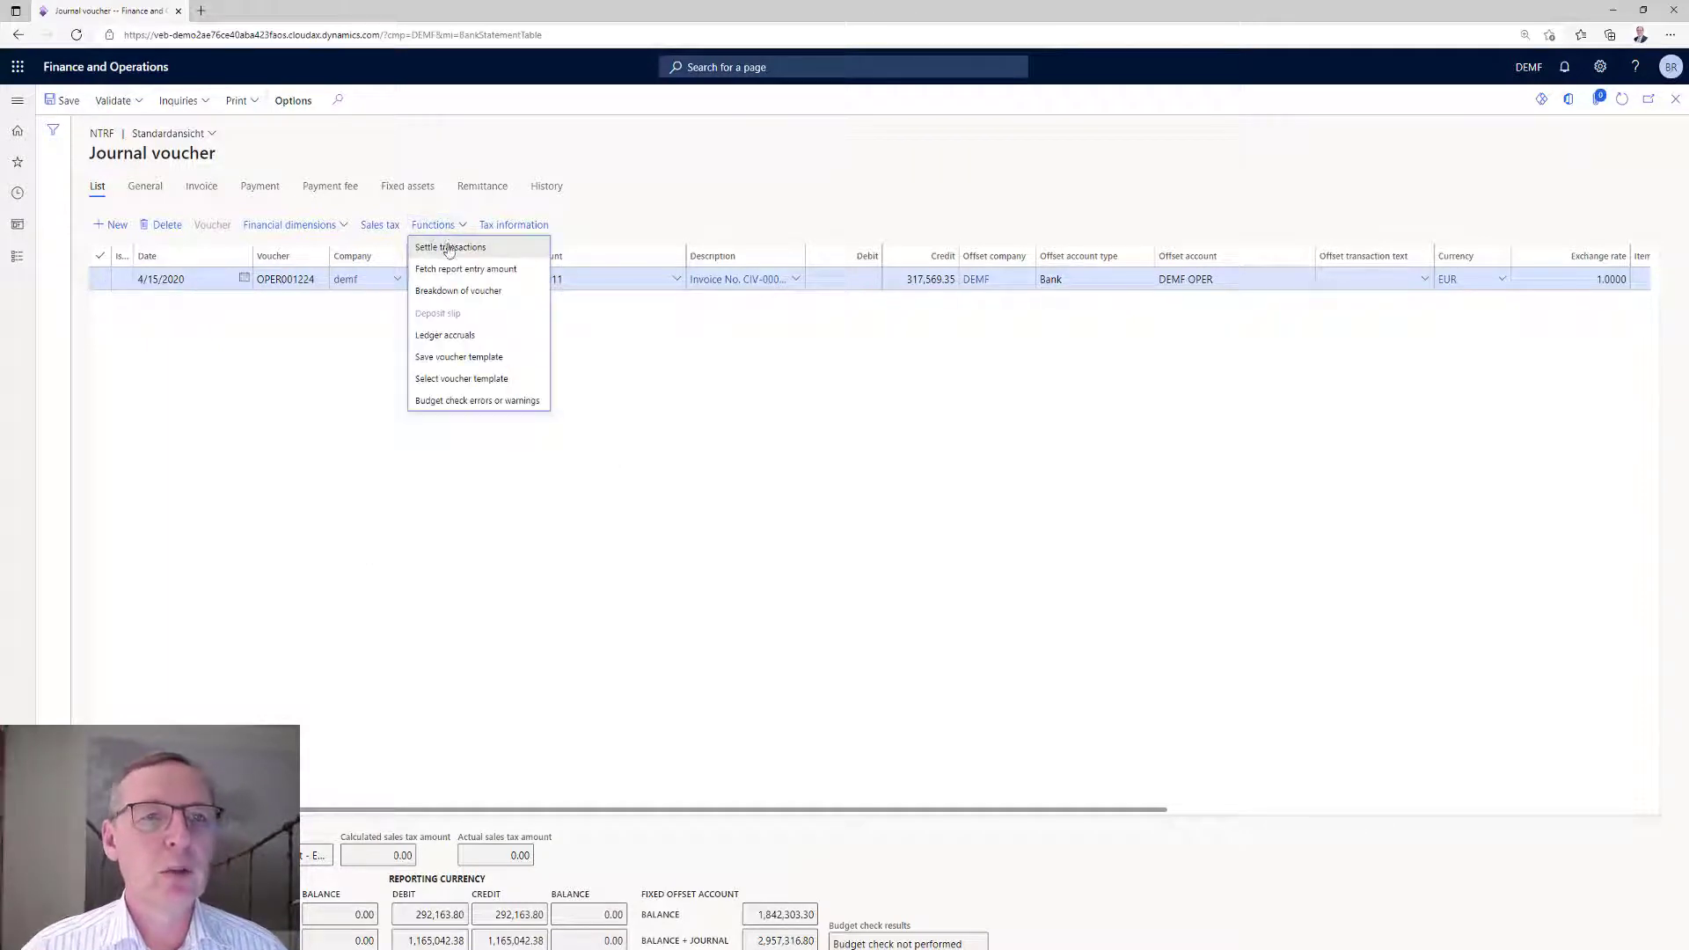
click(450, 249)
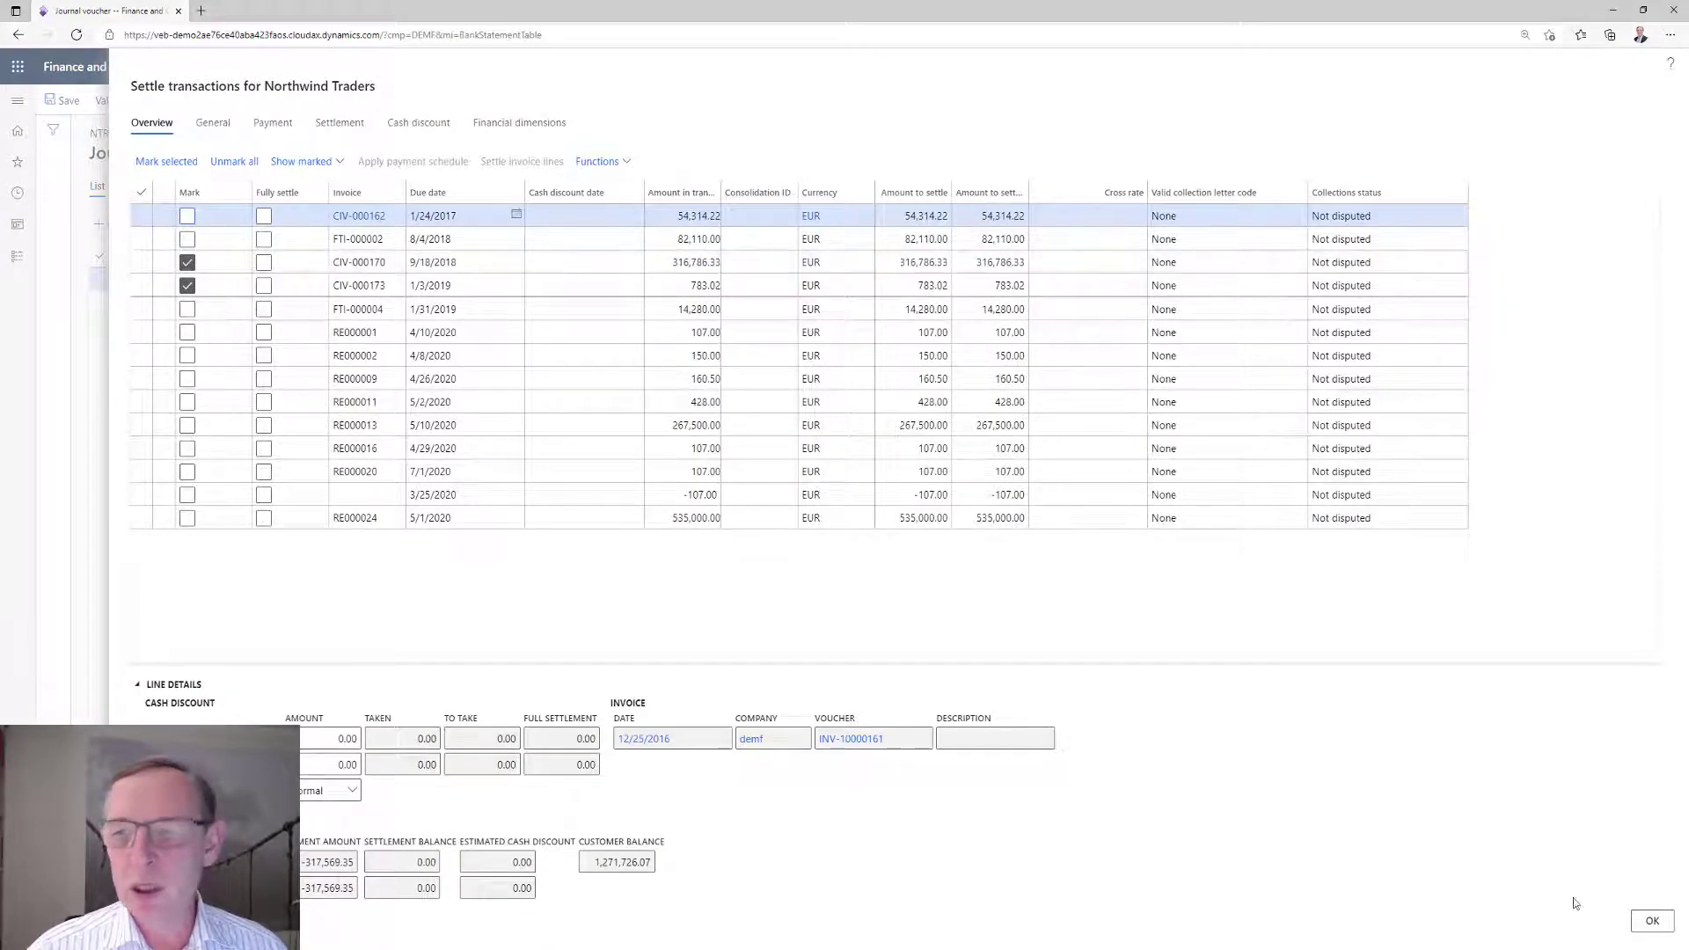
click(1652, 921)
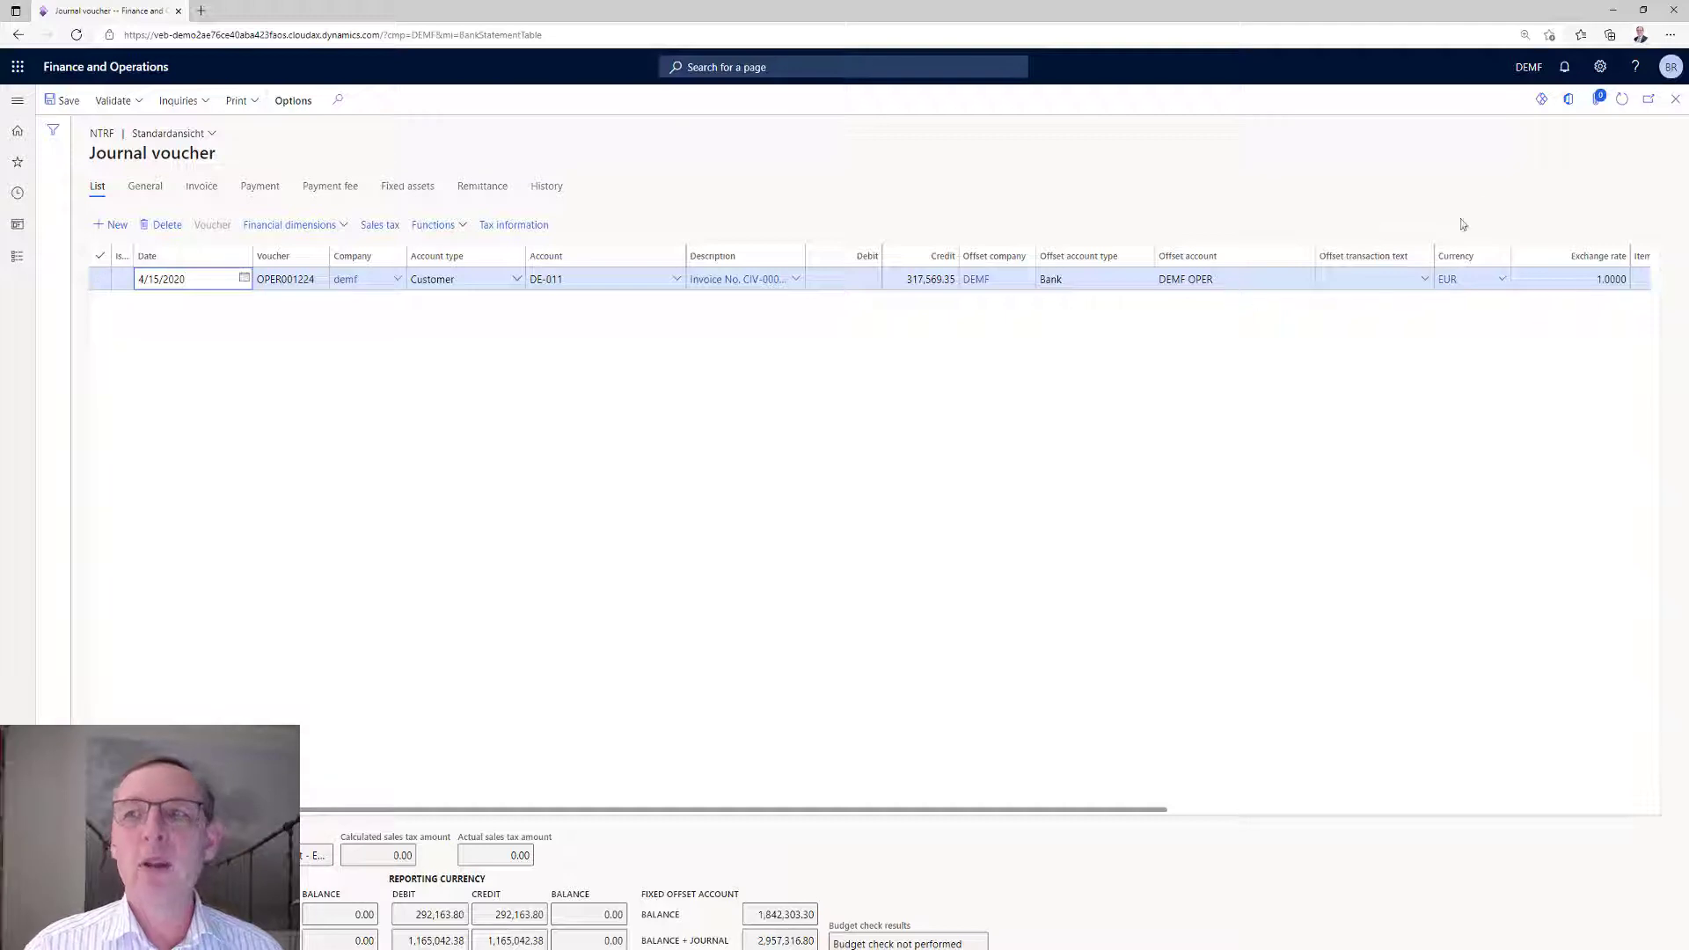
click(1678, 104)
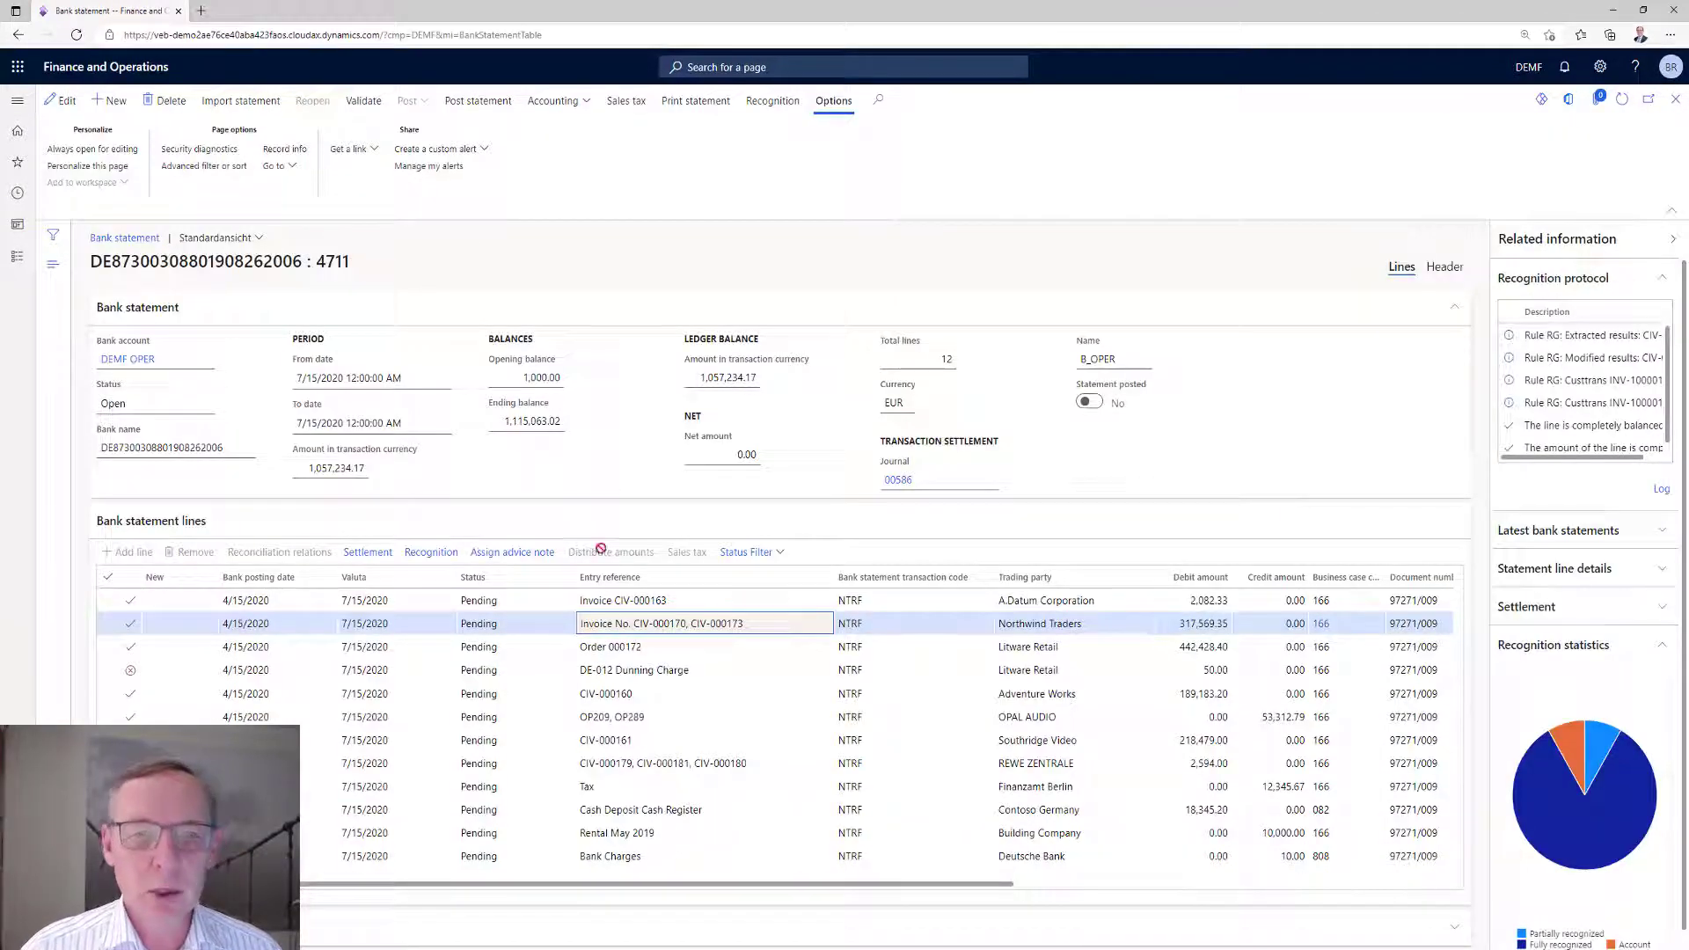
Check the settlement voucher and its payment details for the Litware Retail order payment line, and return to the statement.
click(605, 645)
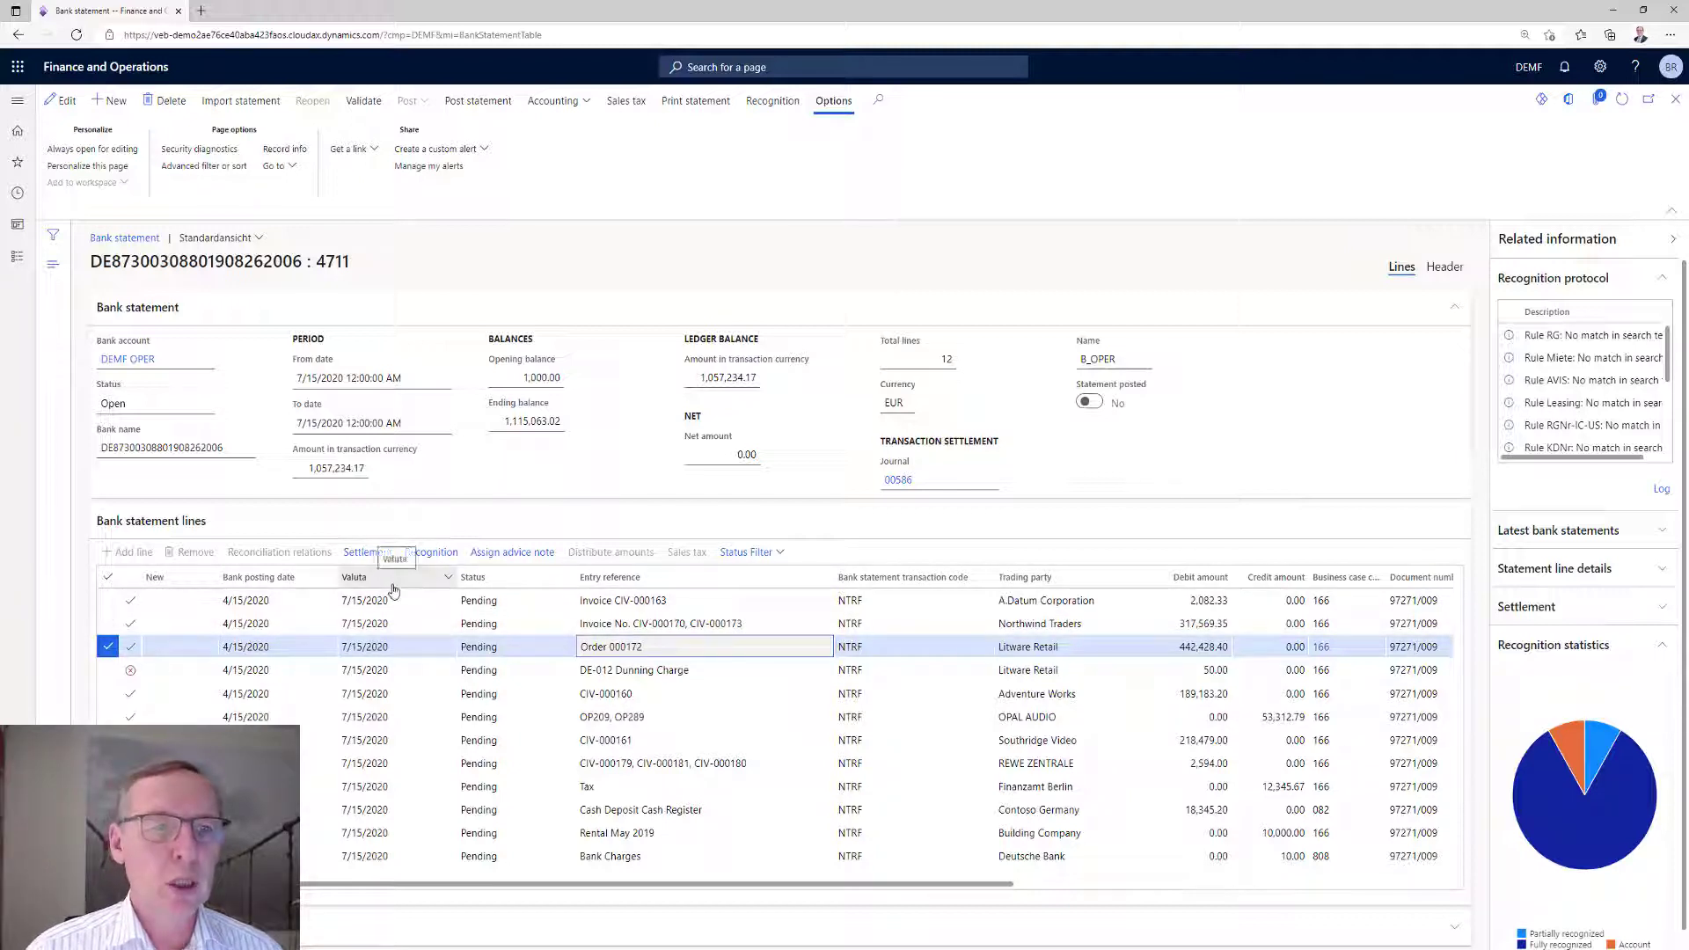
click(368, 553)
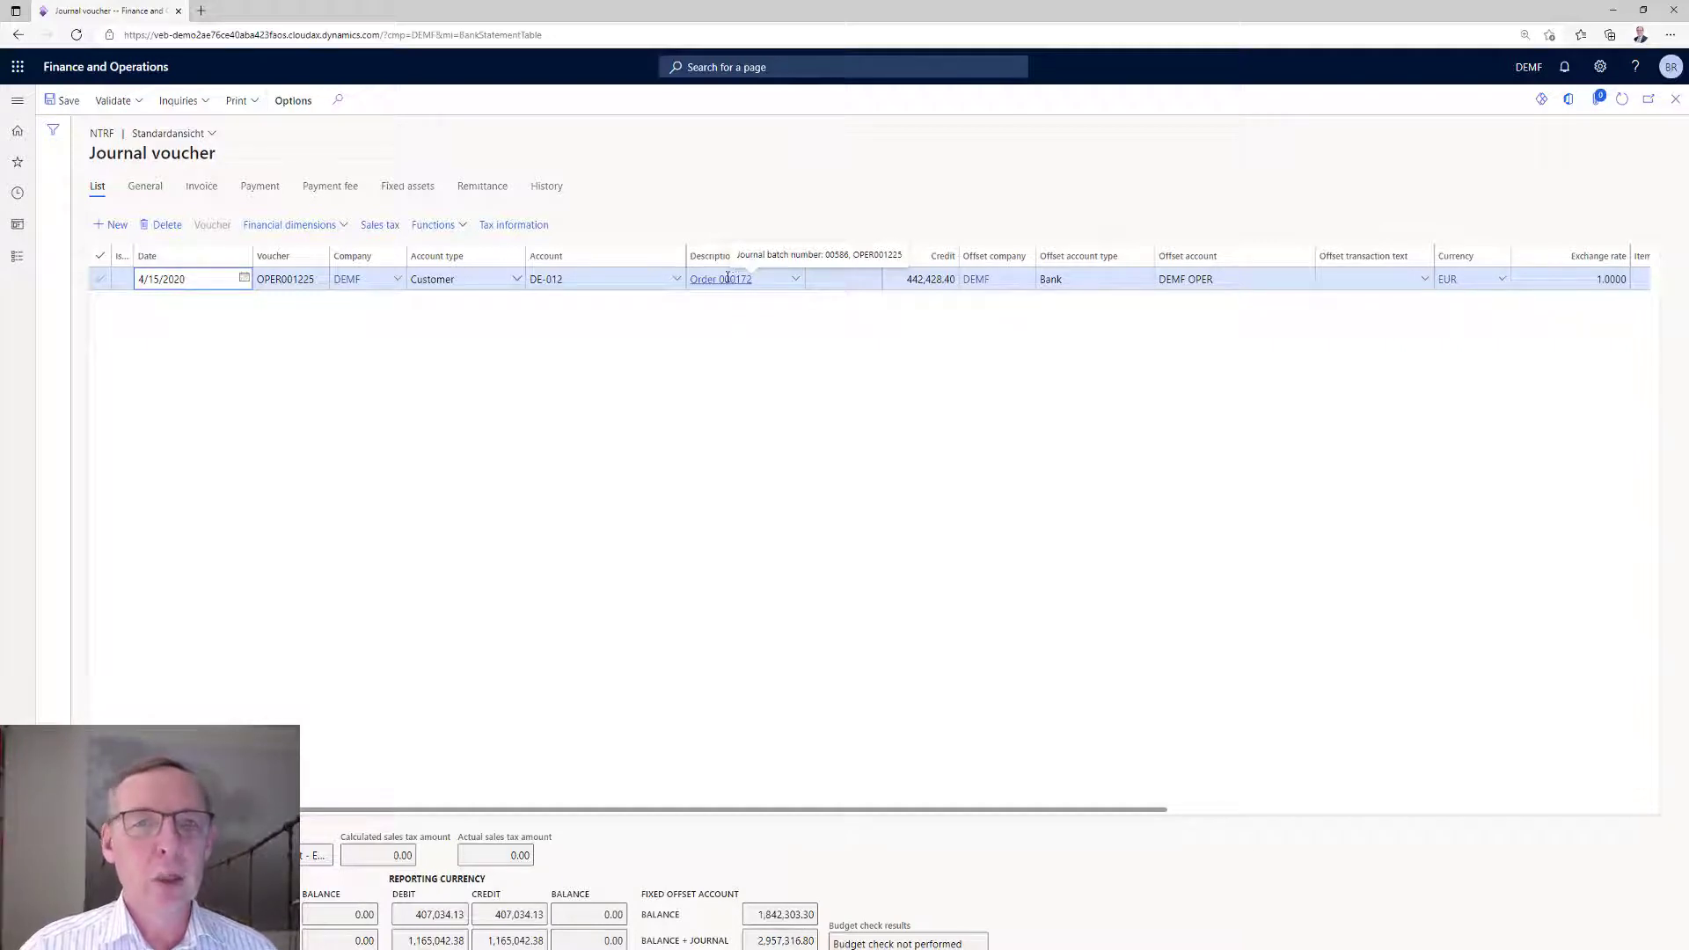
click(256, 189)
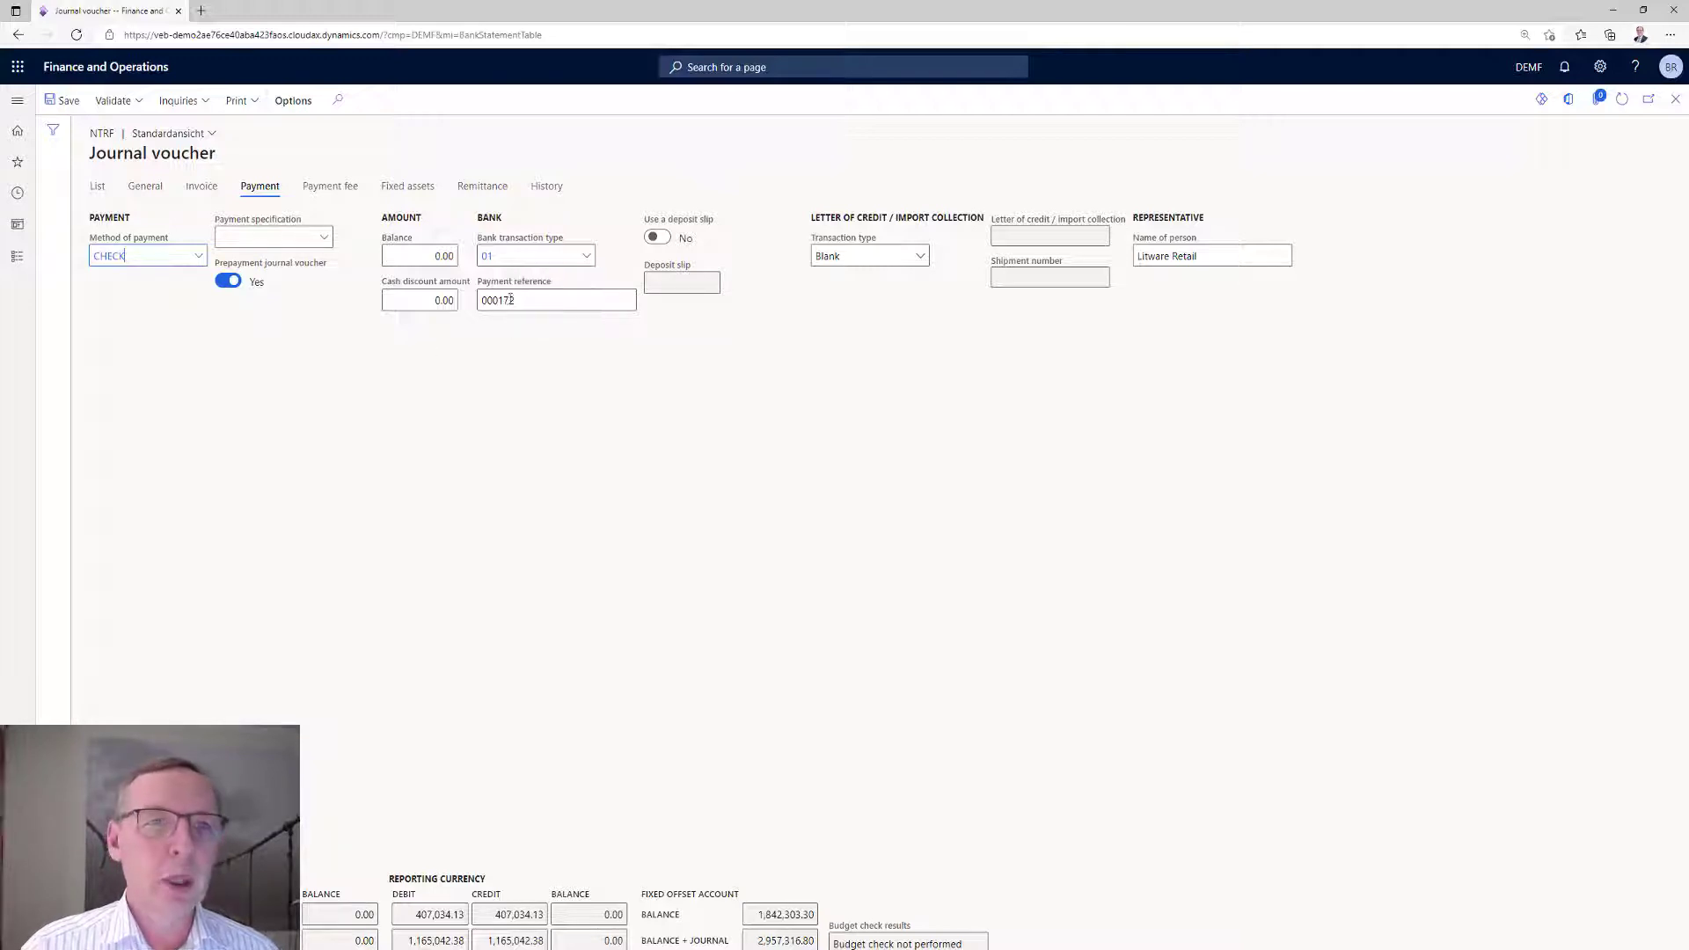
click(1675, 98)
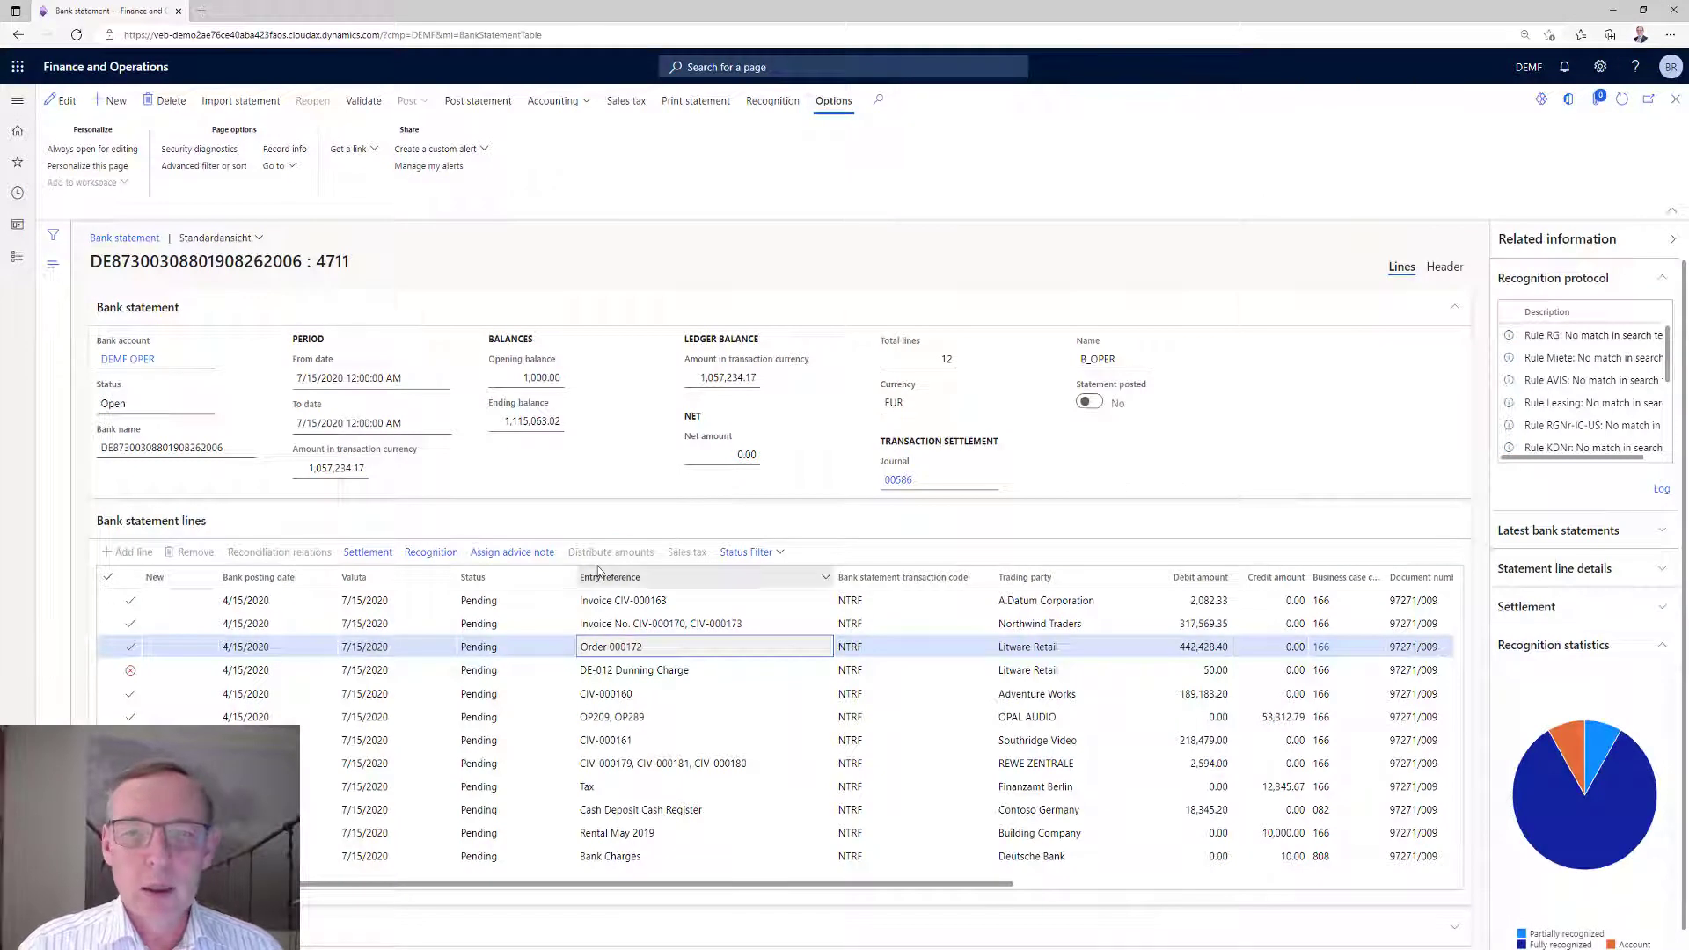
Examine the full recognition protocol of the Litware Retail dunning charge line.
click(686, 673)
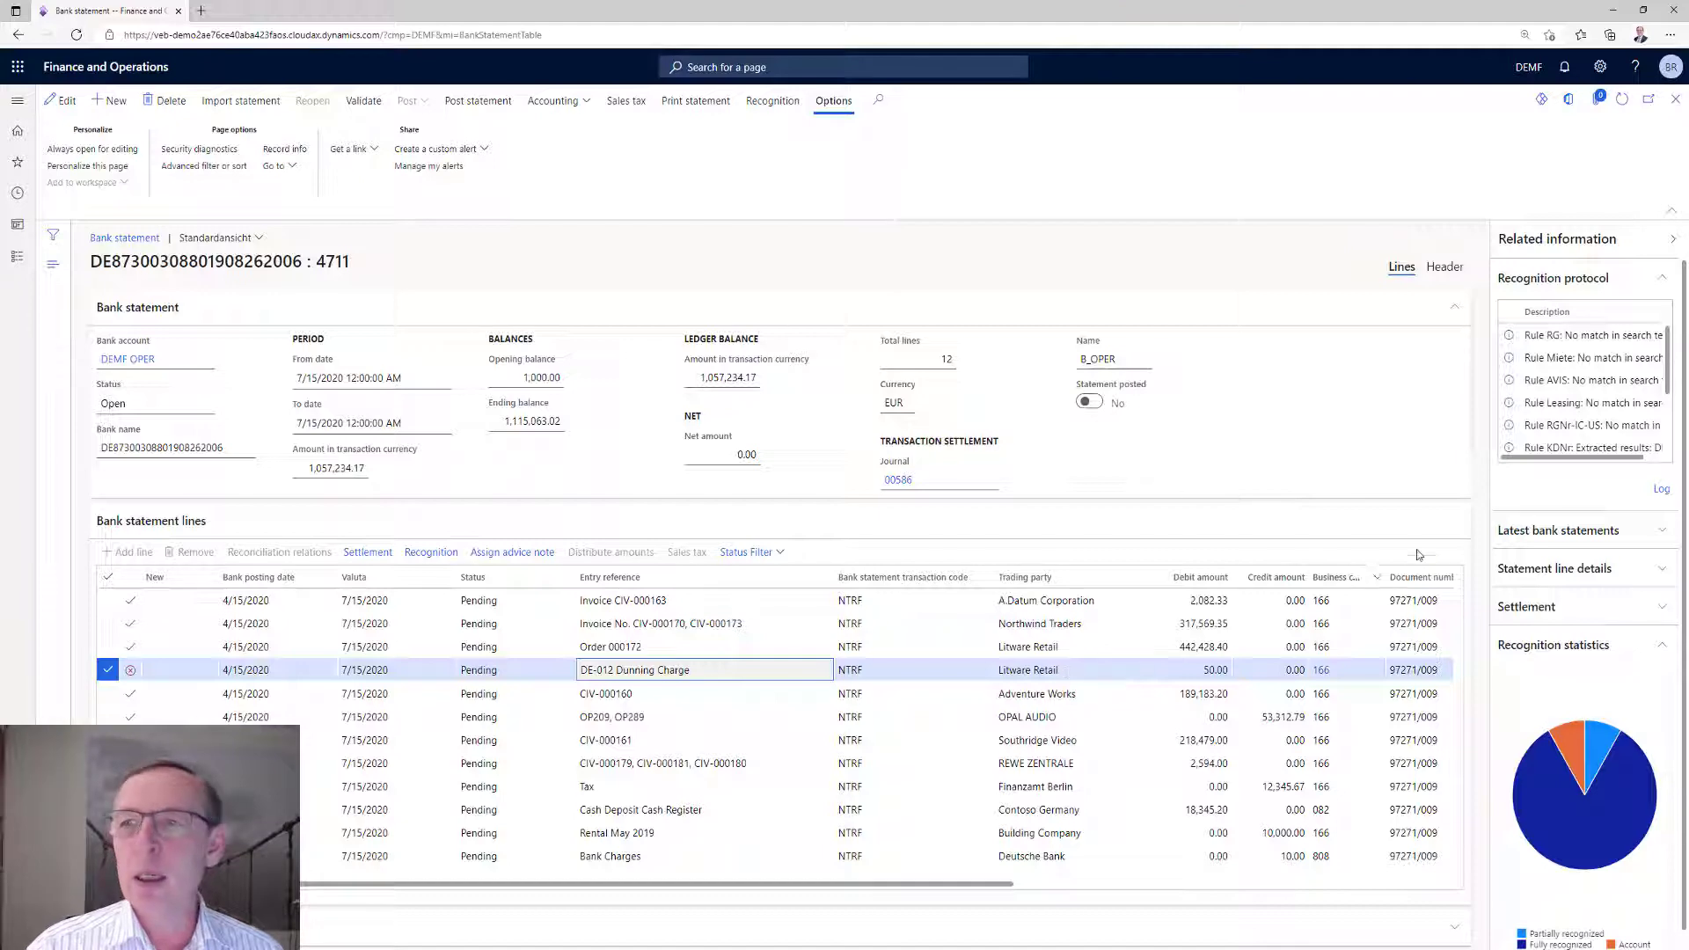
click(1666, 493)
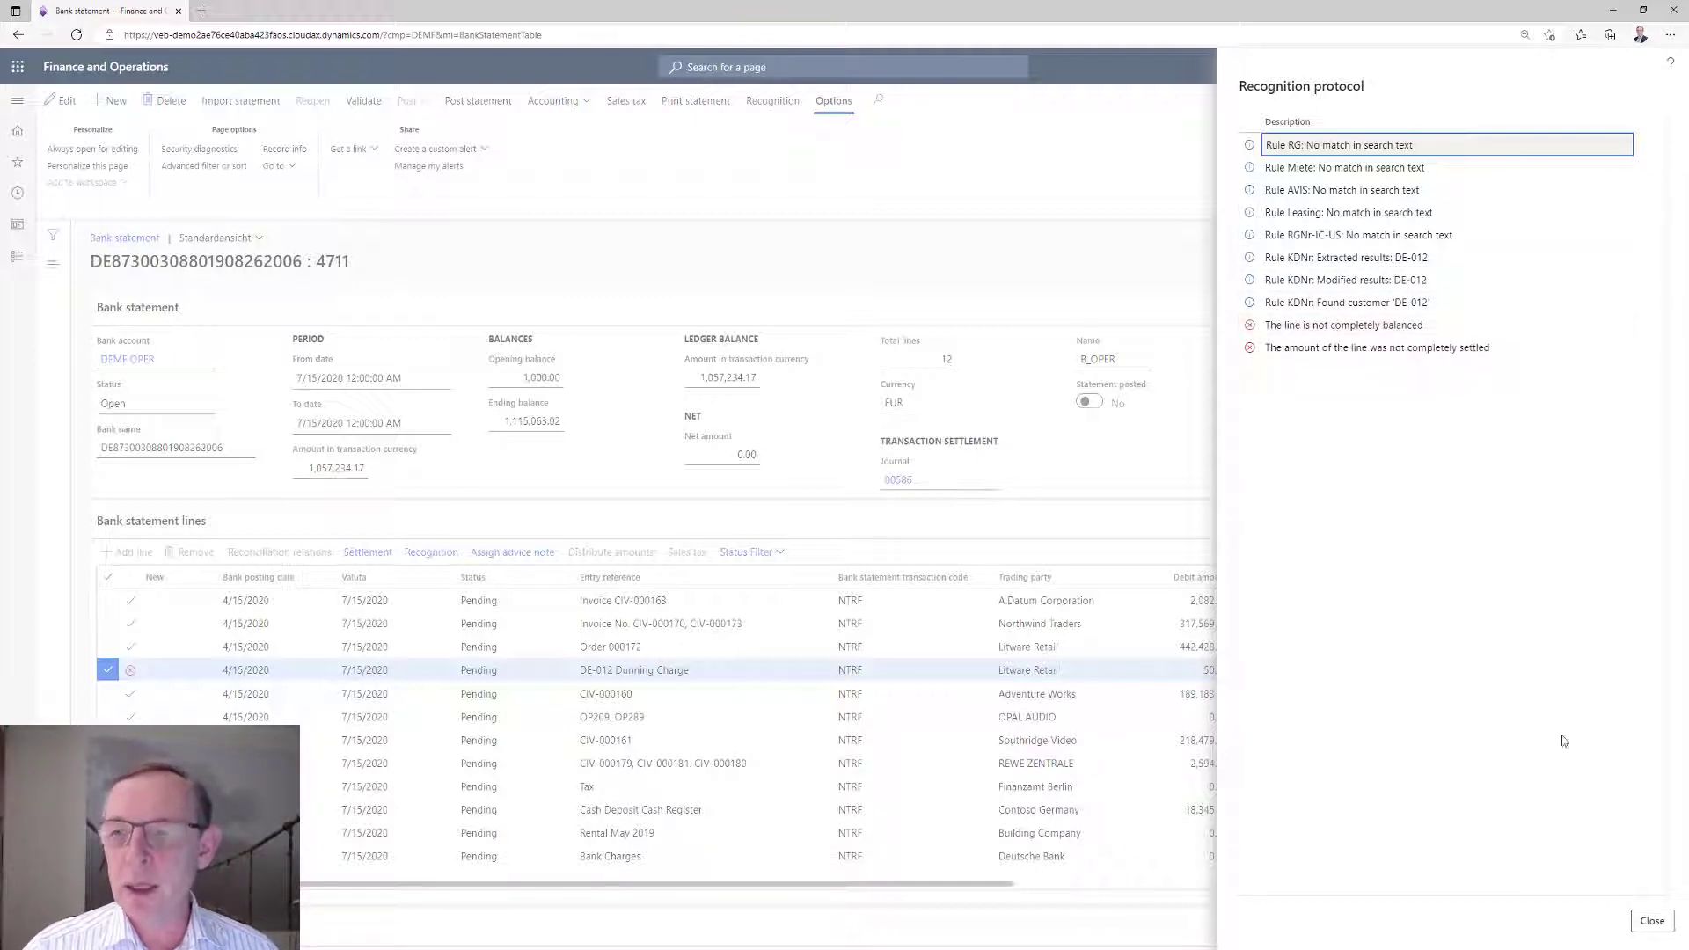
click(1651, 921)
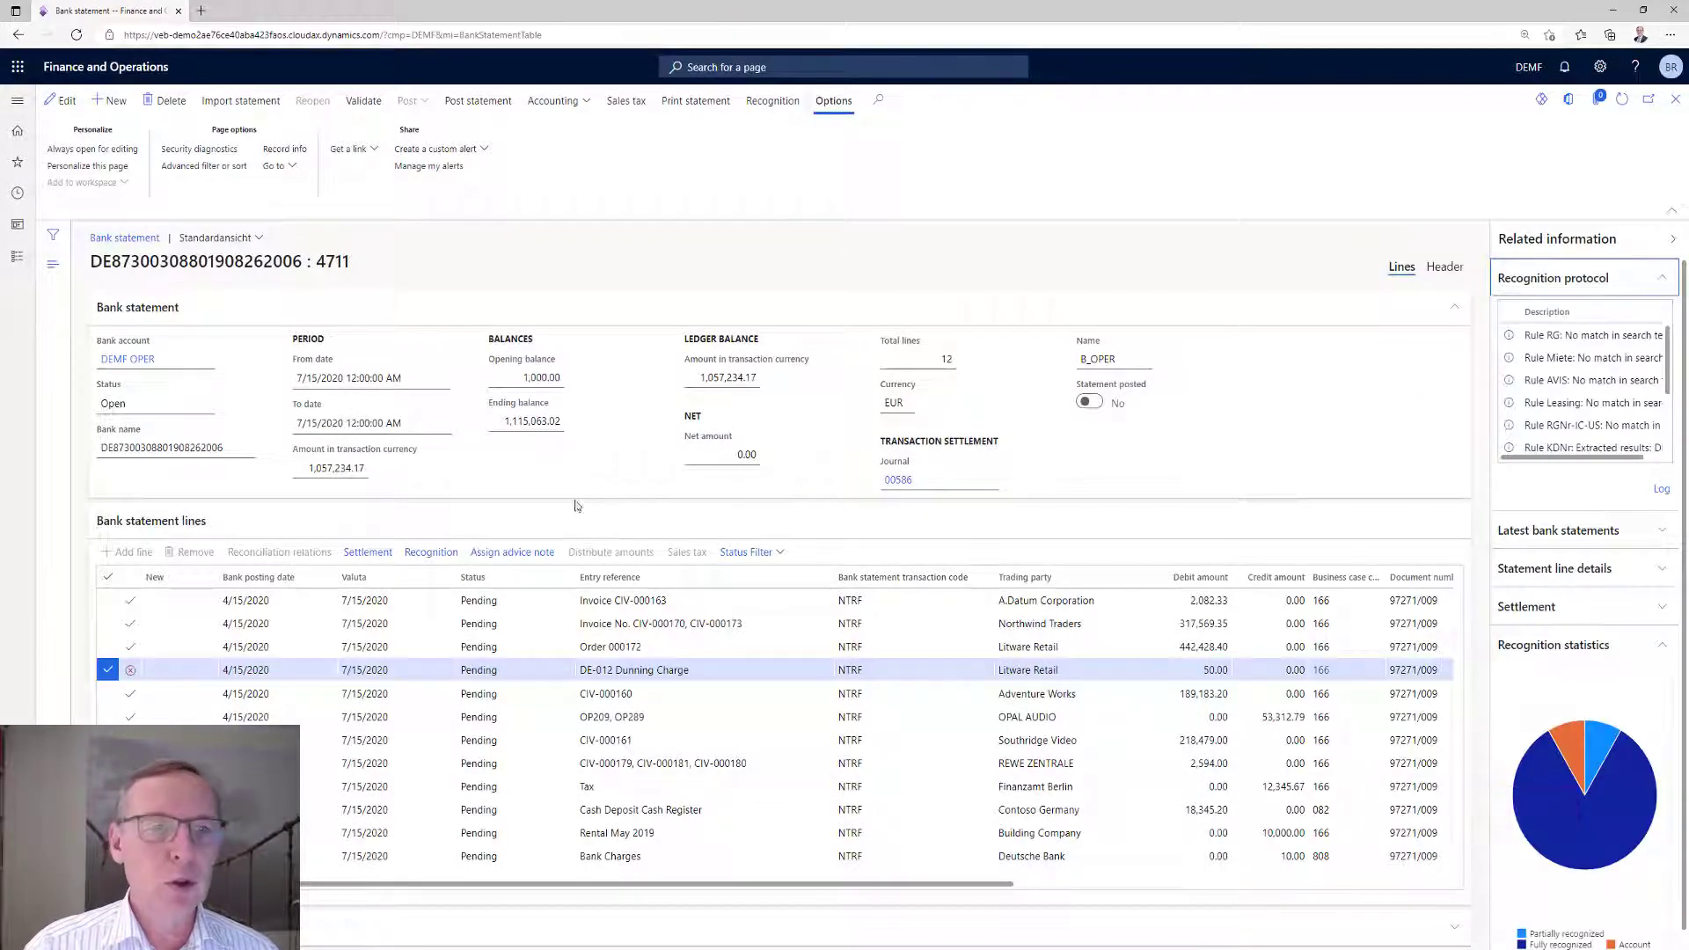
In the dunning charge line's settlement, mark the open transactions due 10/31/2016 and 11/30/2016, confirm, and return to the statement.
click(368, 552)
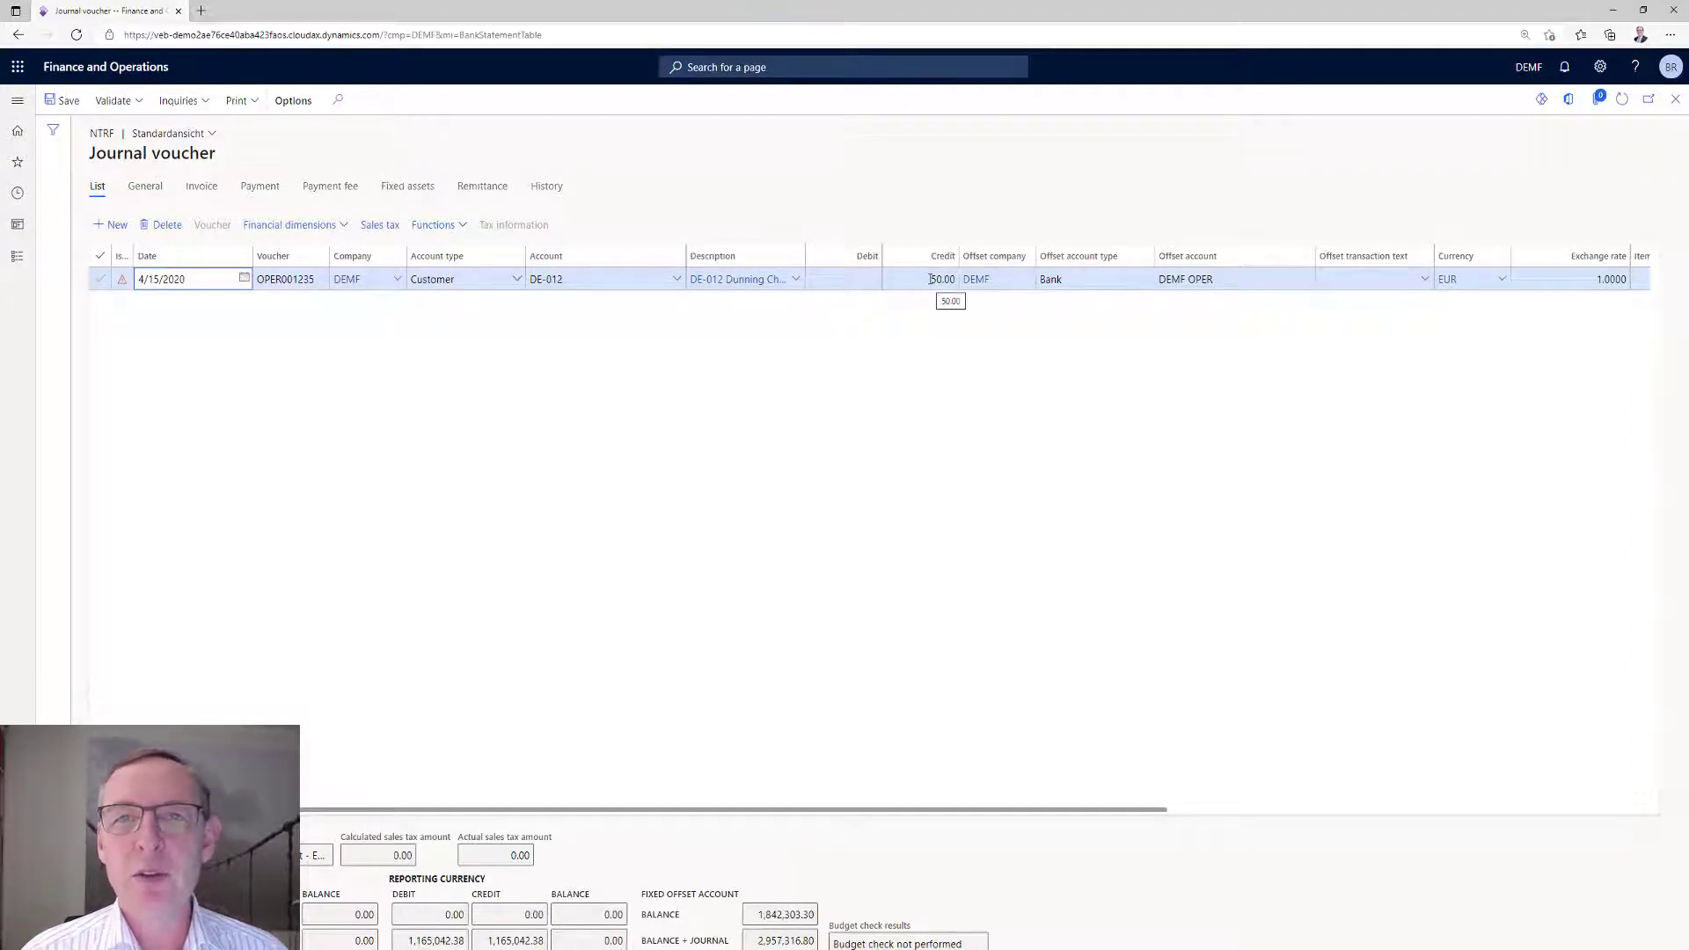
click(436, 226)
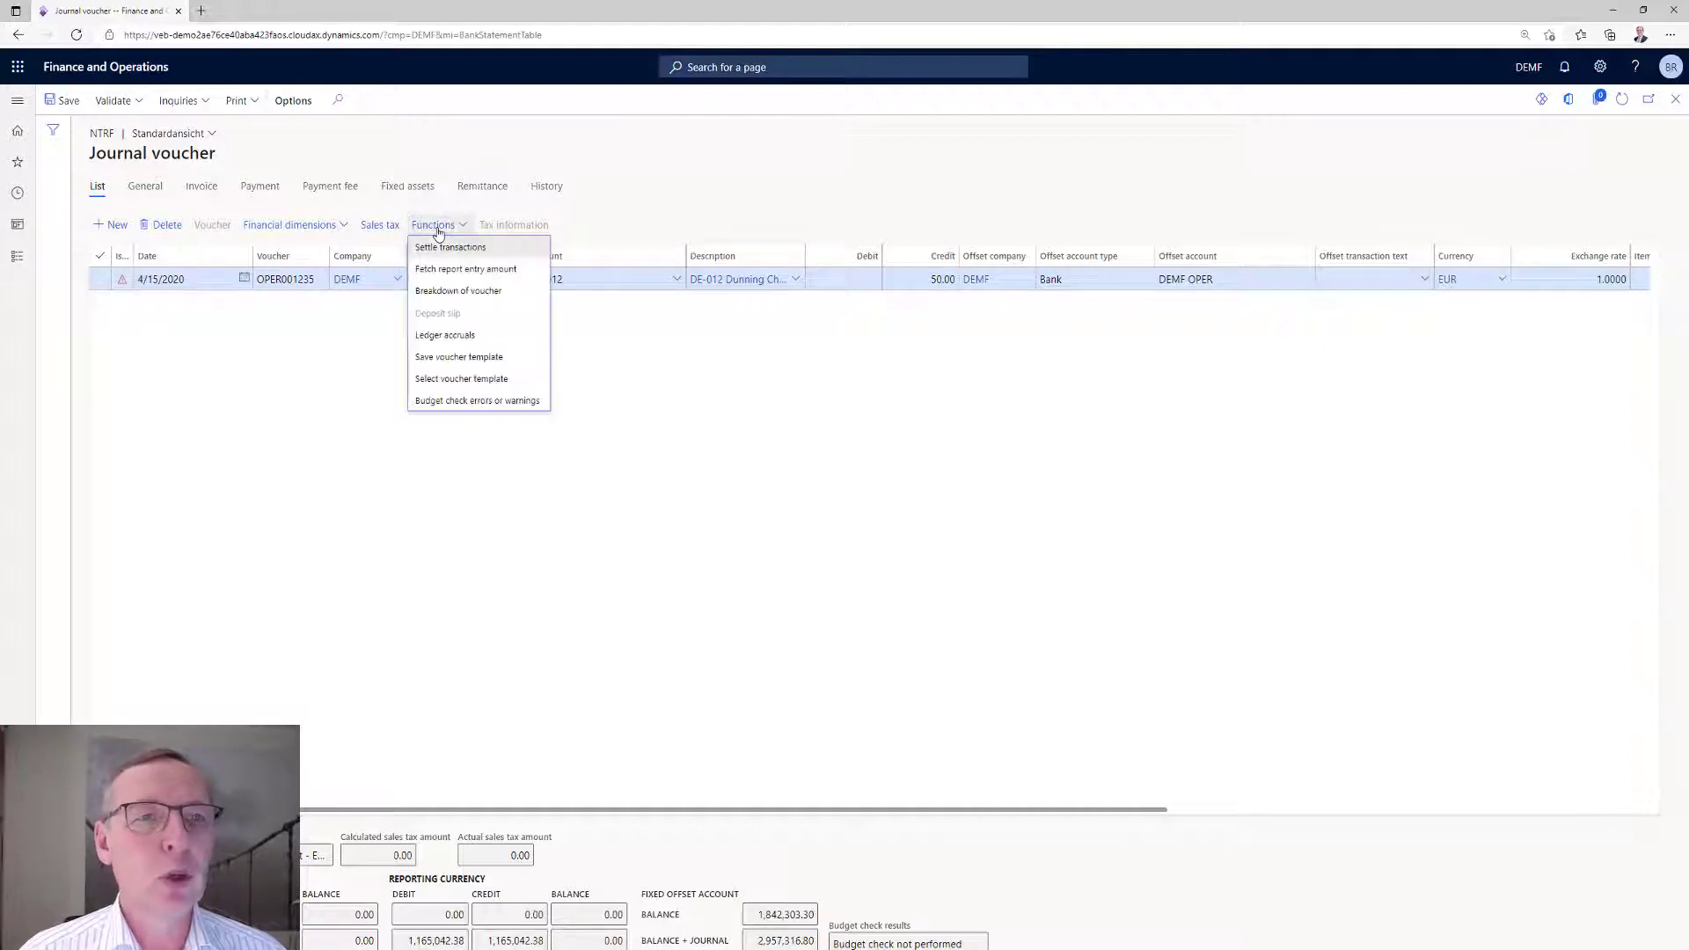
click(438, 226)
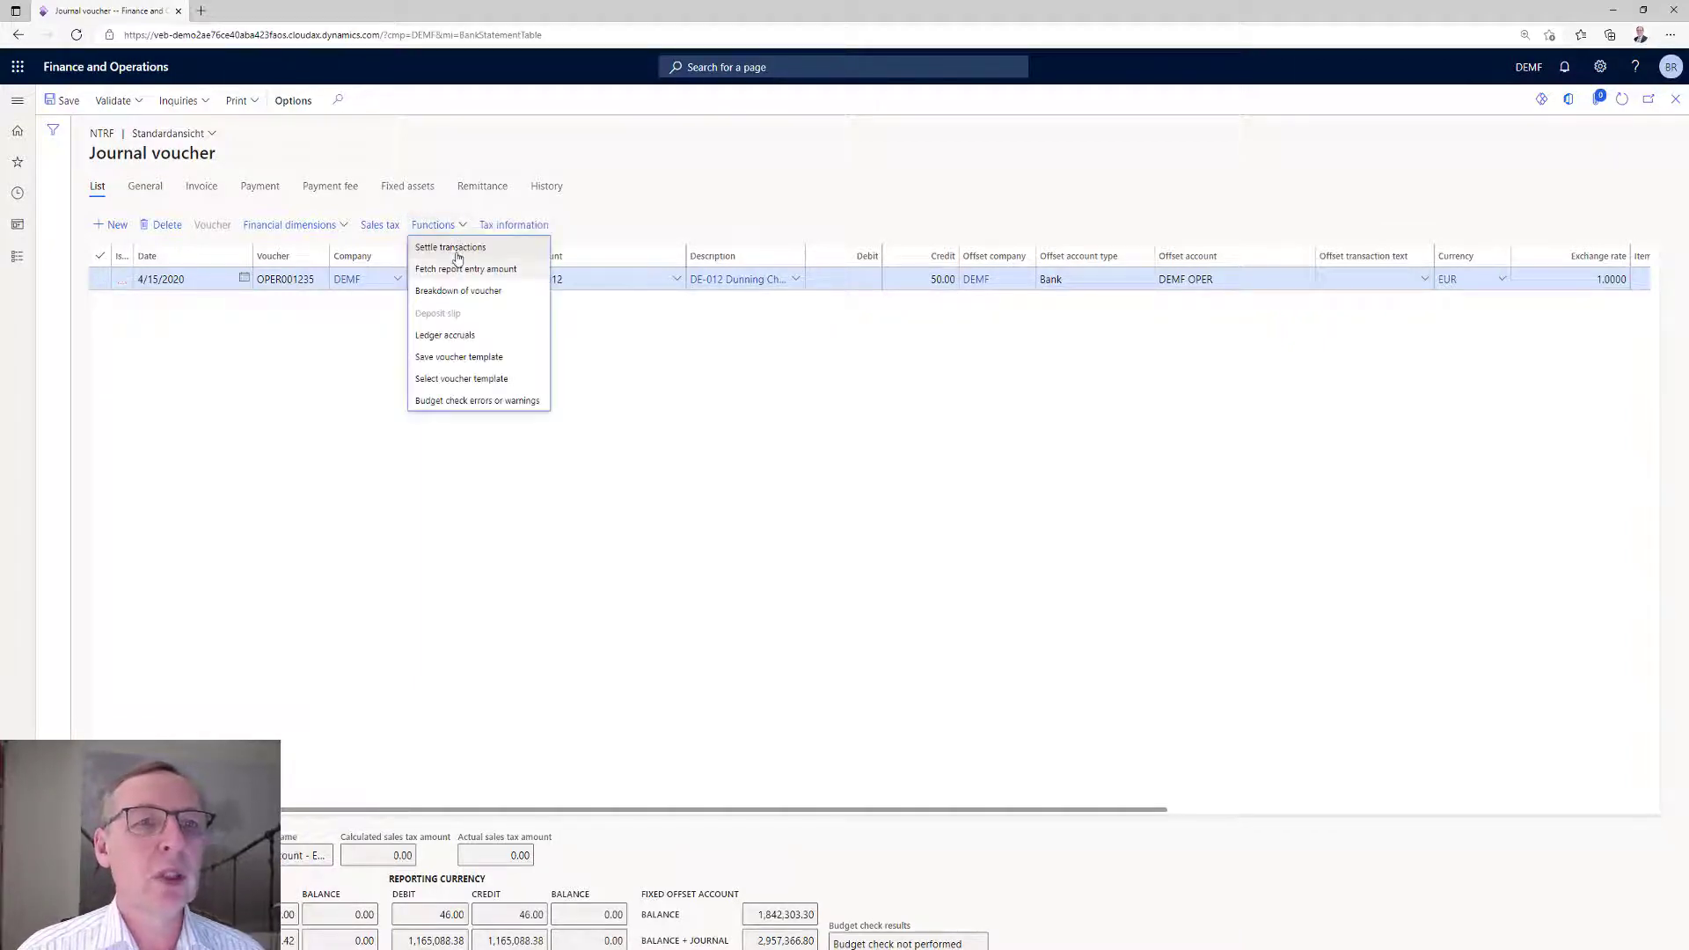
click(456, 249)
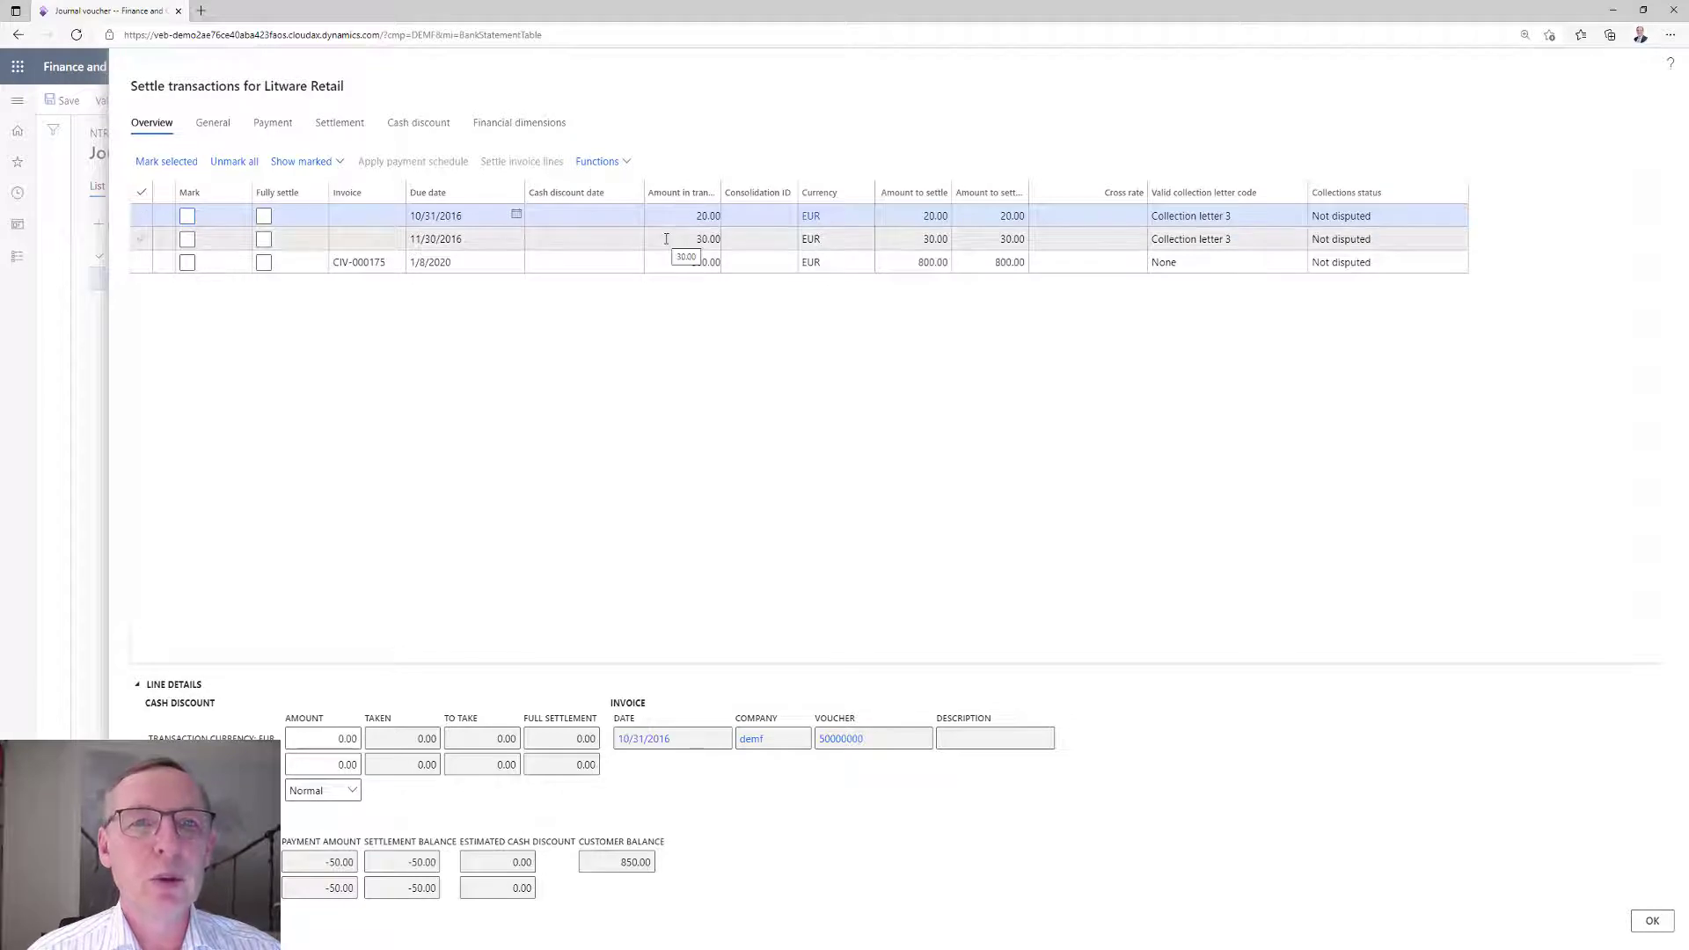
click(187, 216)
click(186, 239)
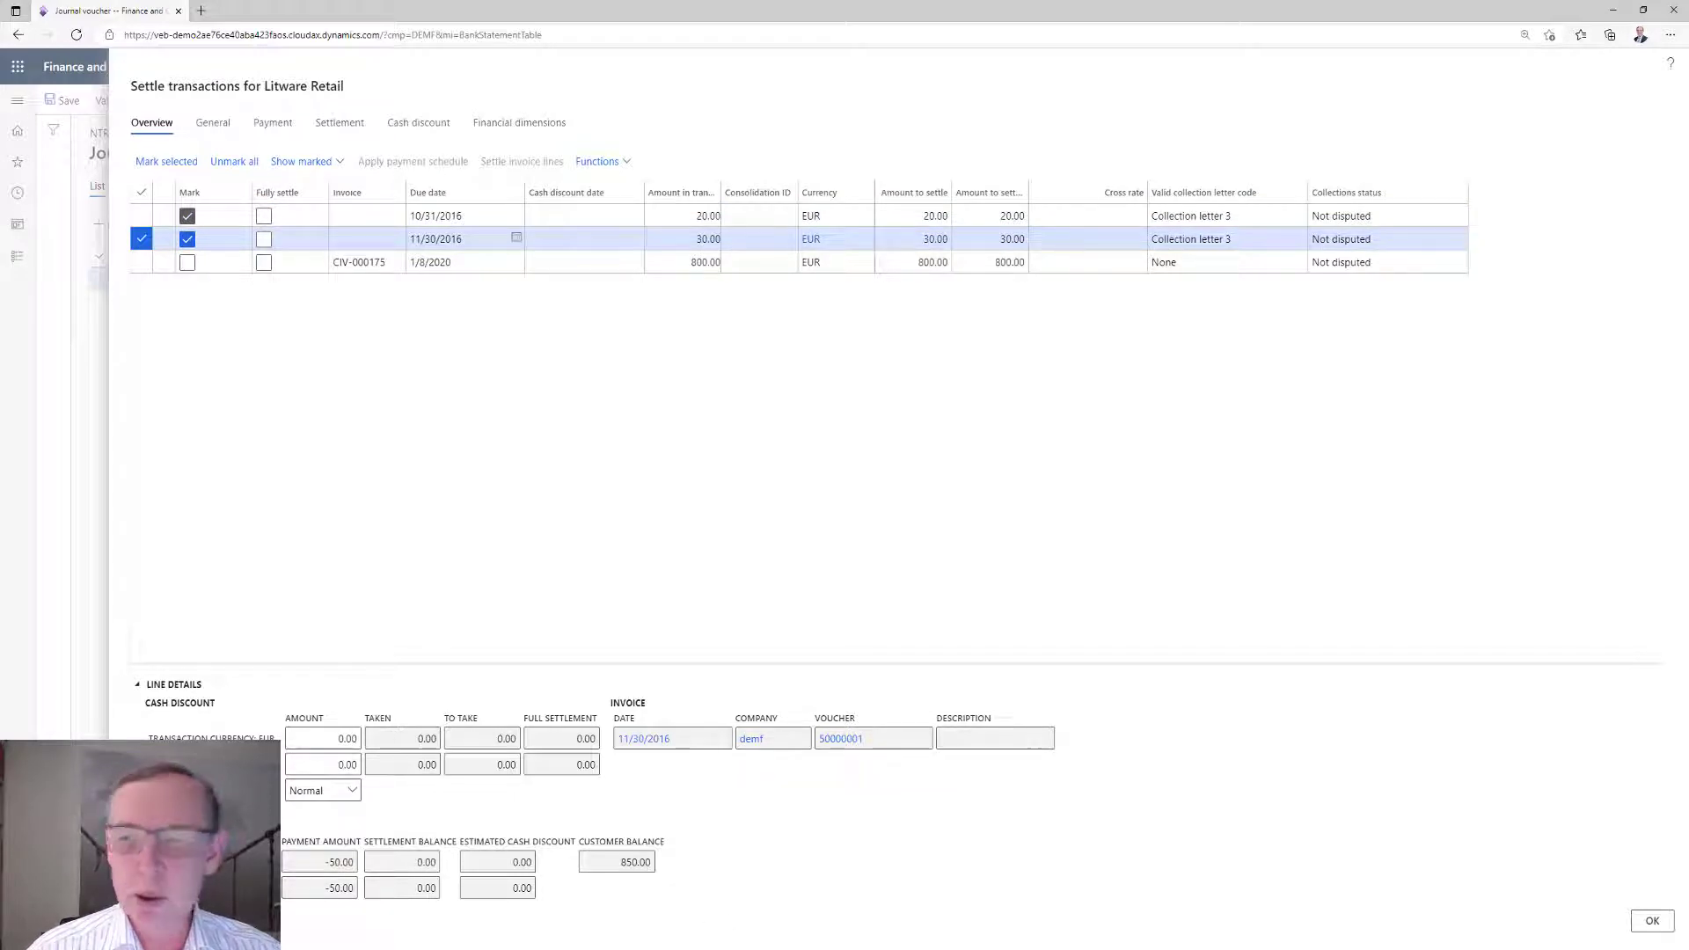
click(1652, 920)
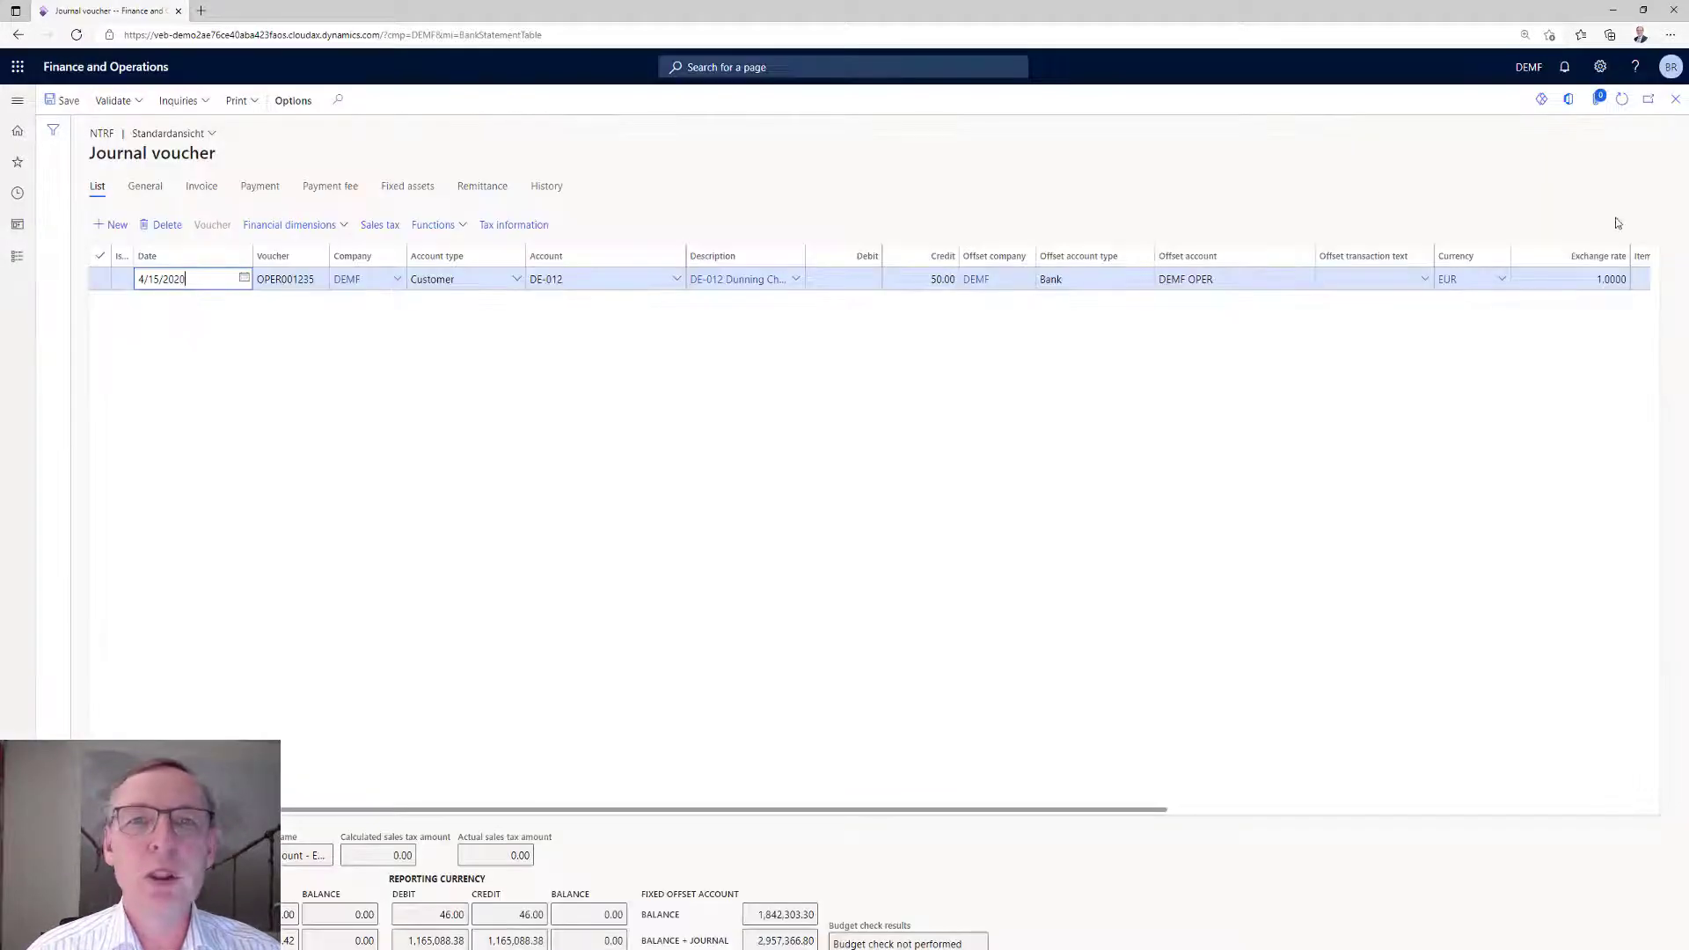
click(1675, 99)
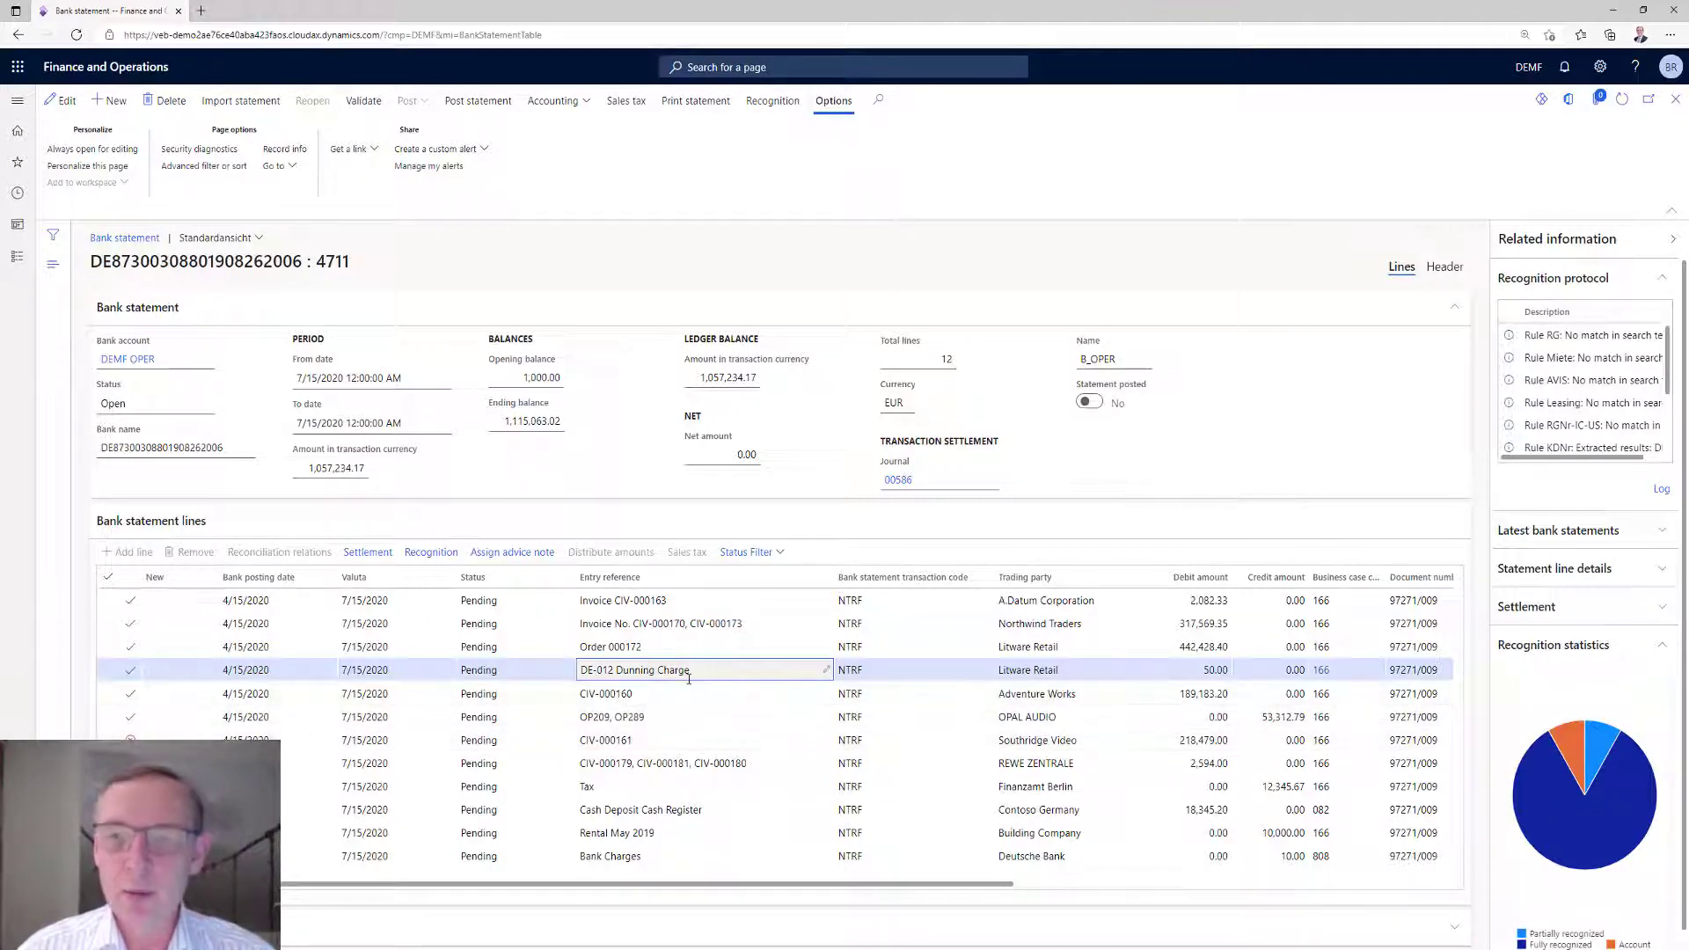
Examine the full recognition protocol of the Southridge Video statement line.
click(628, 741)
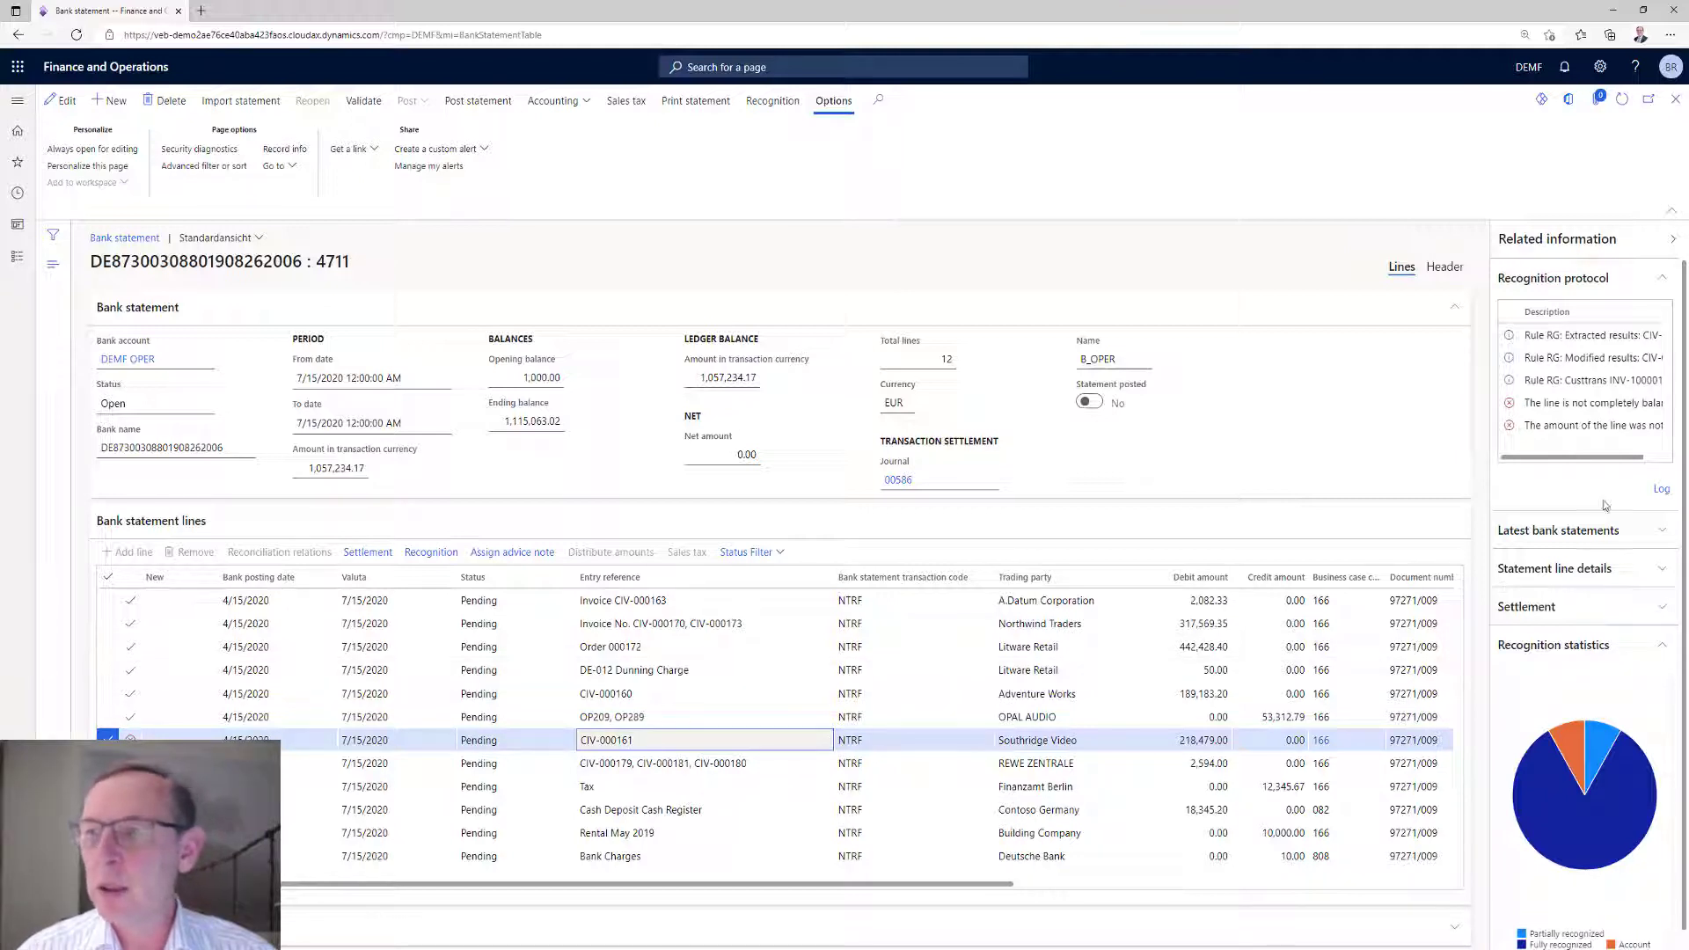
click(1661, 489)
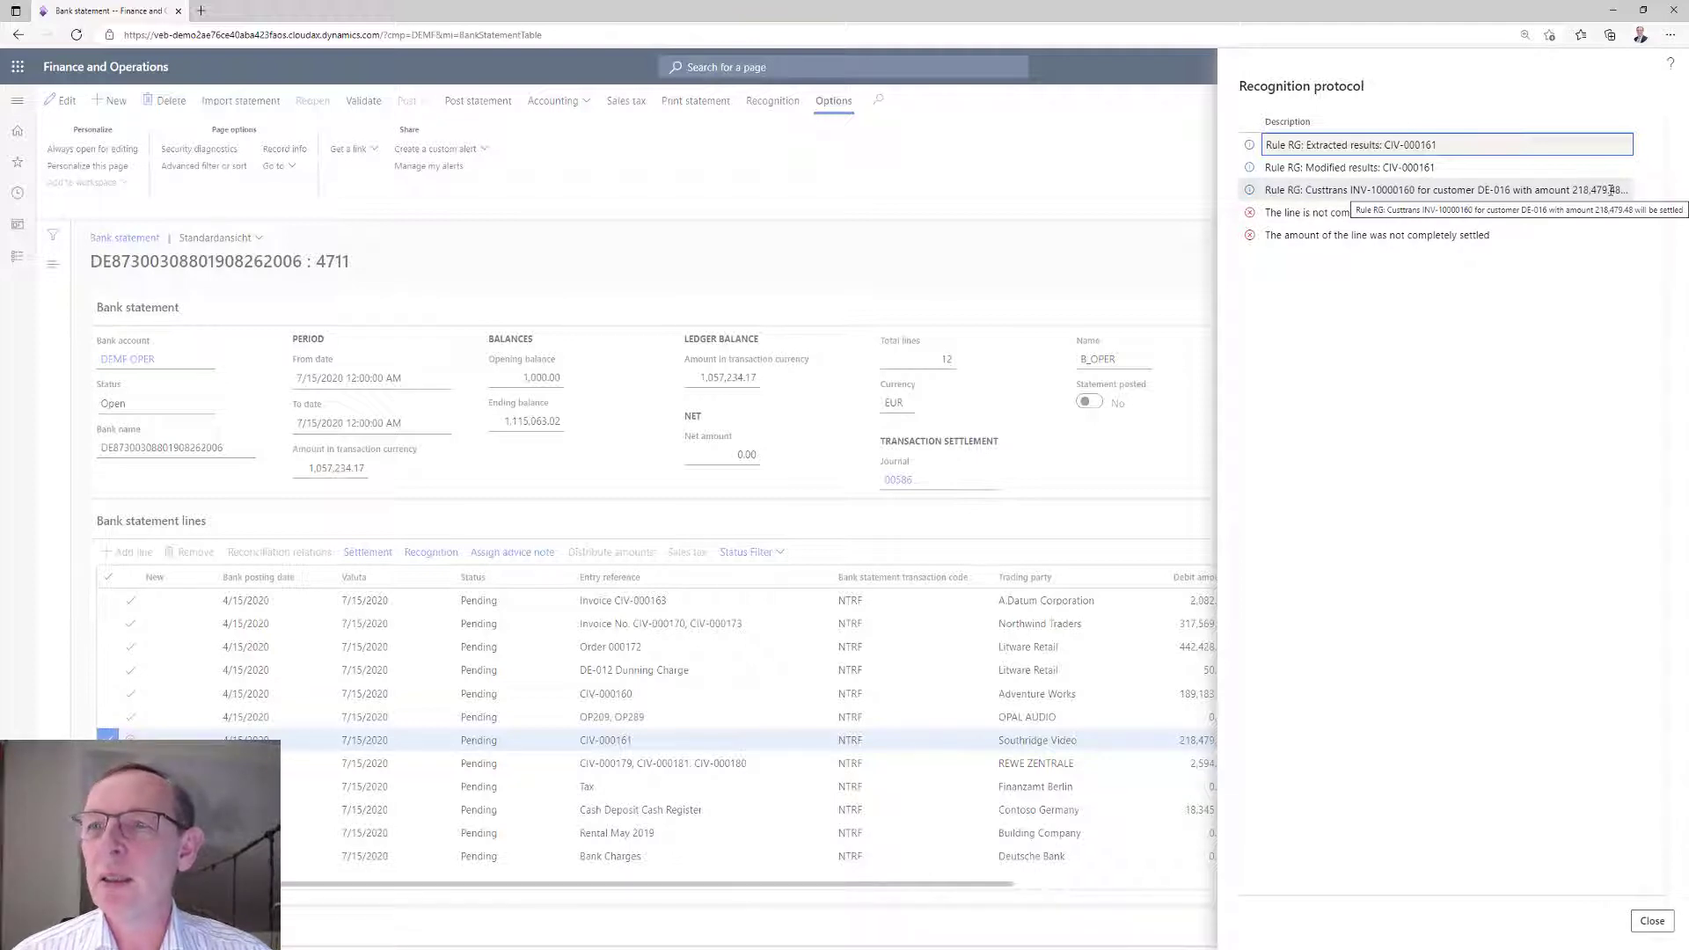
click(1652, 920)
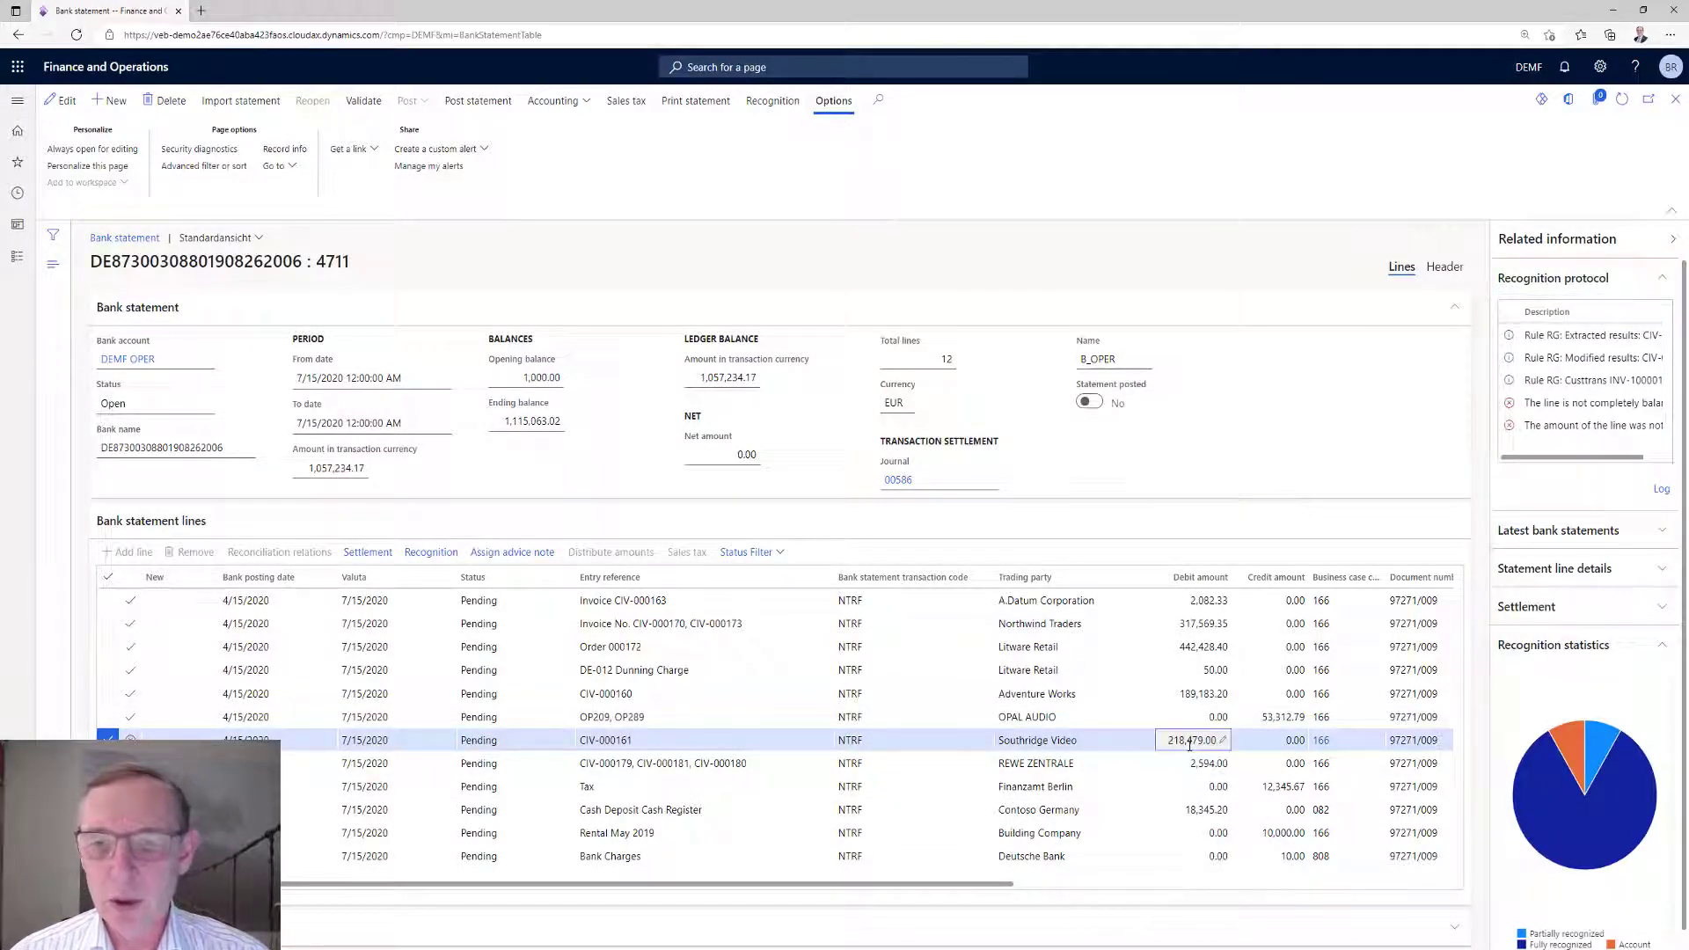
In the Southridge Video line's settlement voucher, fetch the report entry amount so the credit is 218,479.00.
click(370, 552)
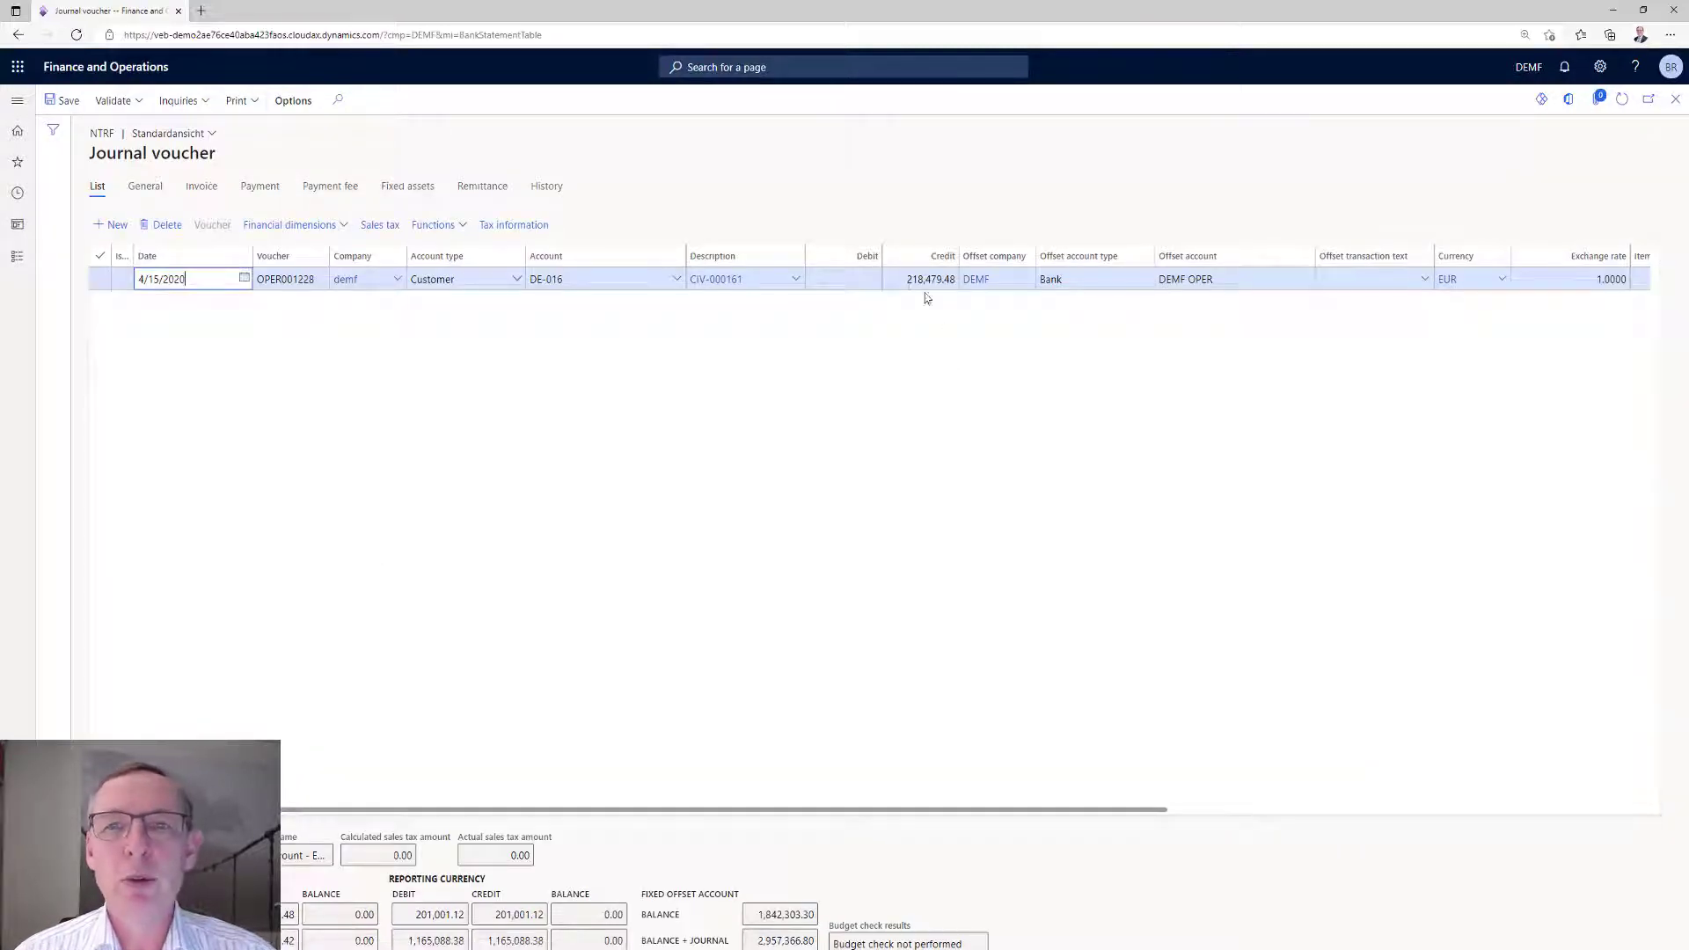
click(907, 279)
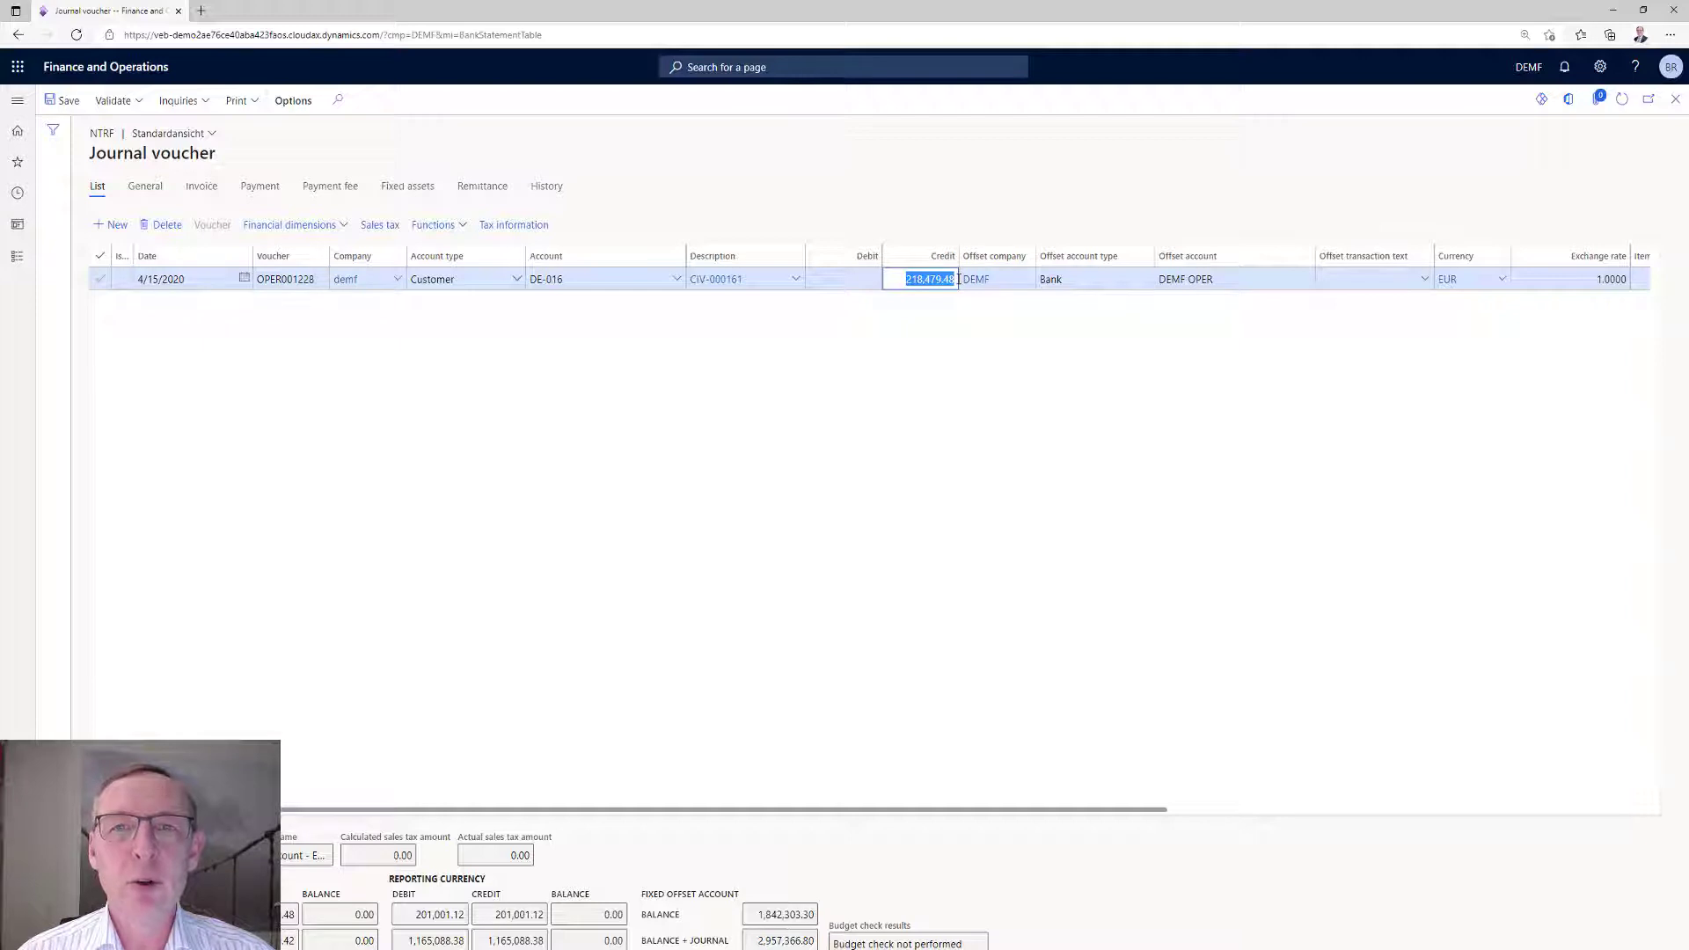
click(457, 231)
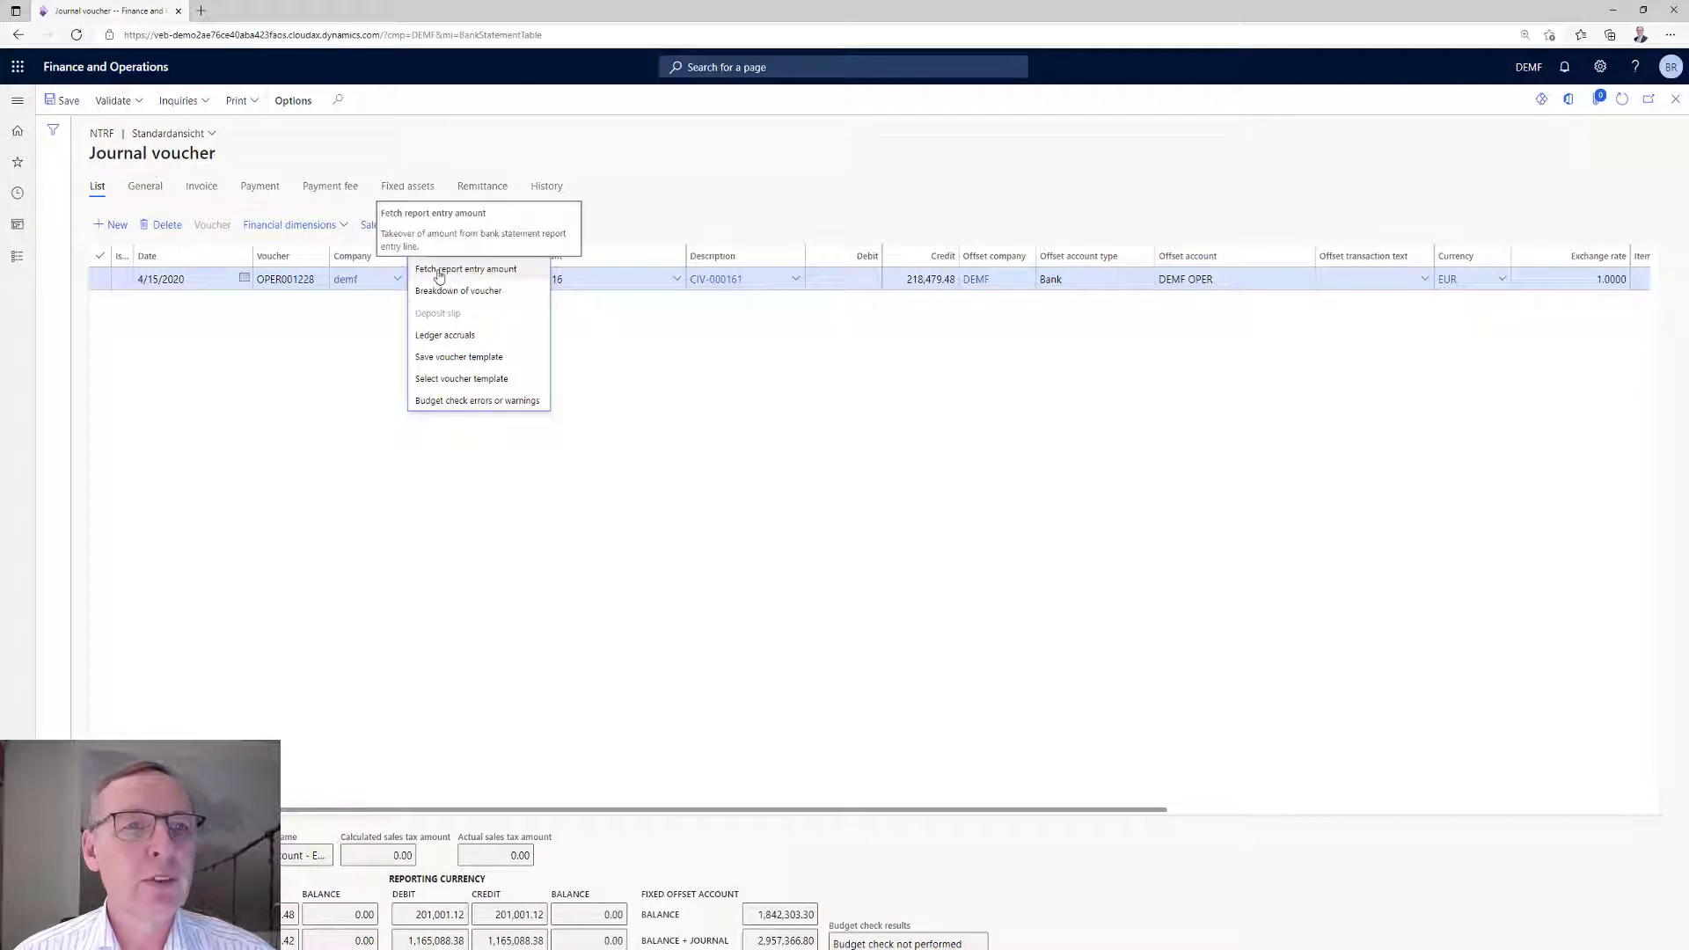
click(438, 272)
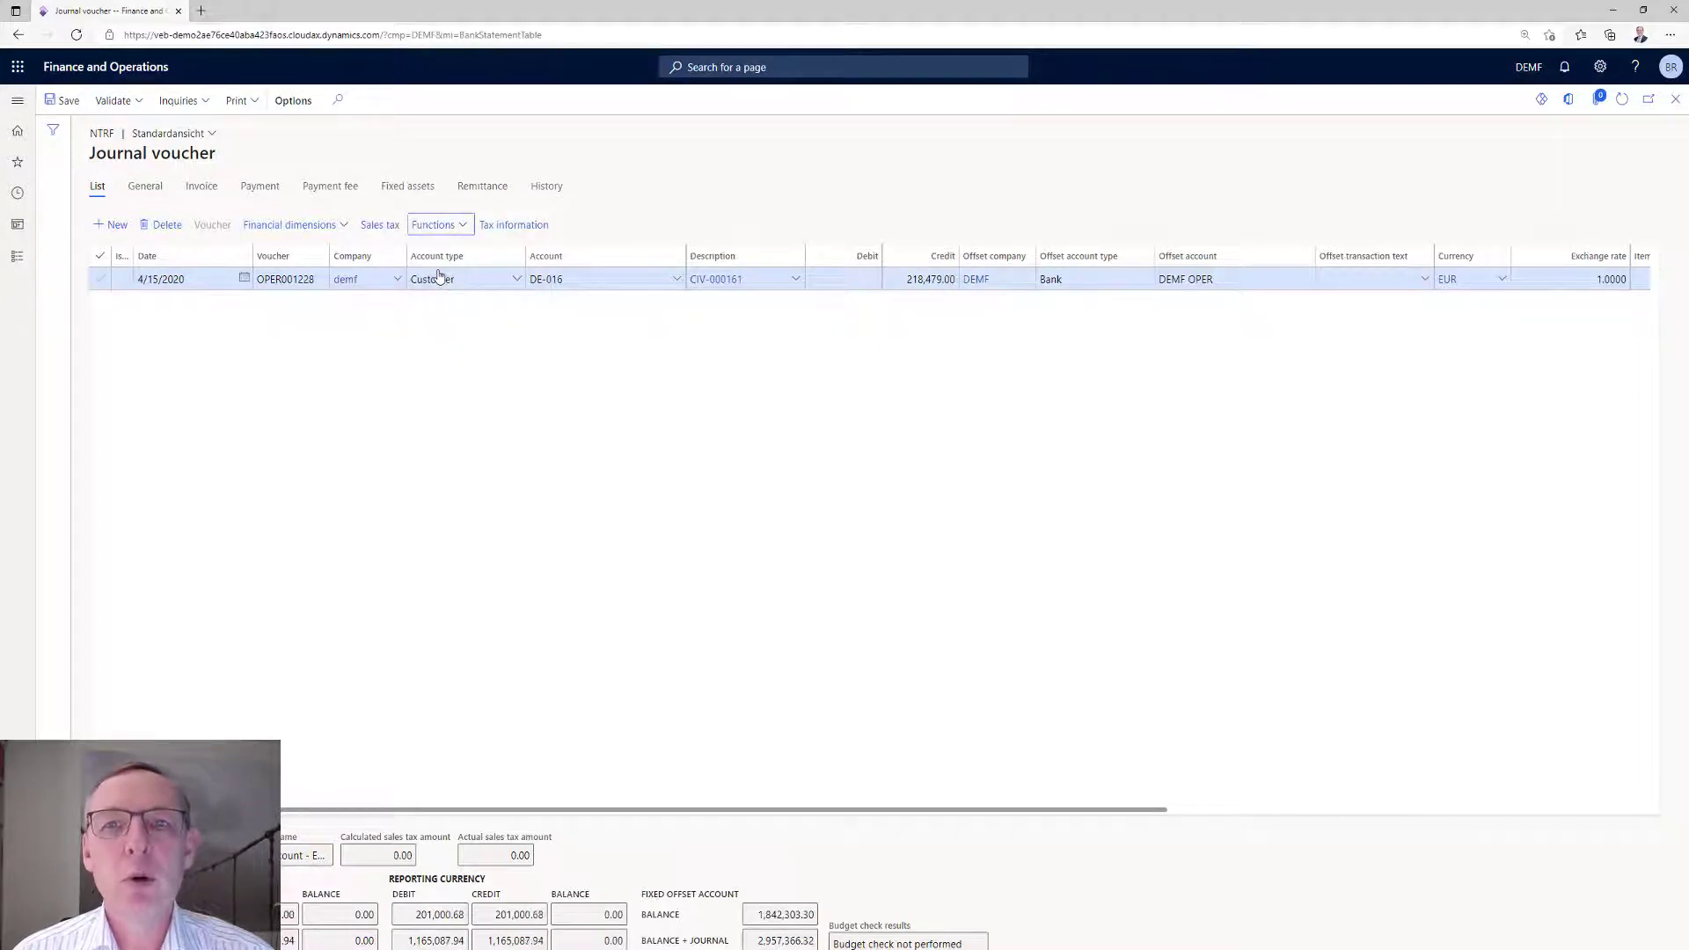
click(950, 280)
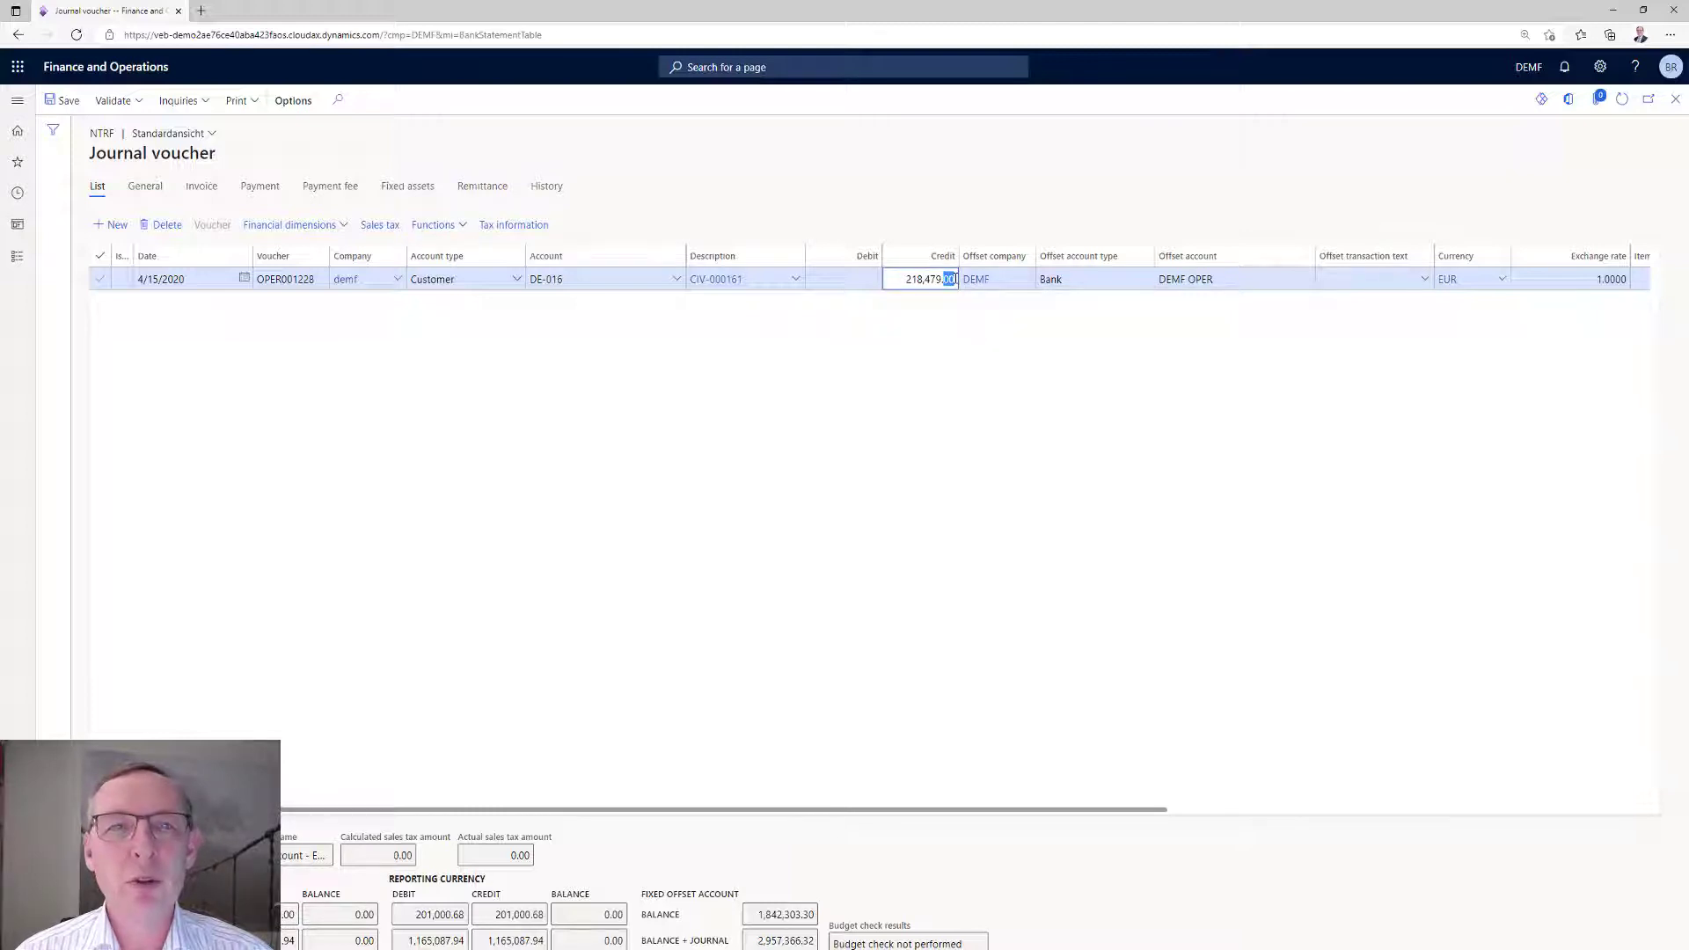
Set the marked Southridge Video invoice CIV-000161 to be fully settled, confirm, and return to the statement.
click(435, 225)
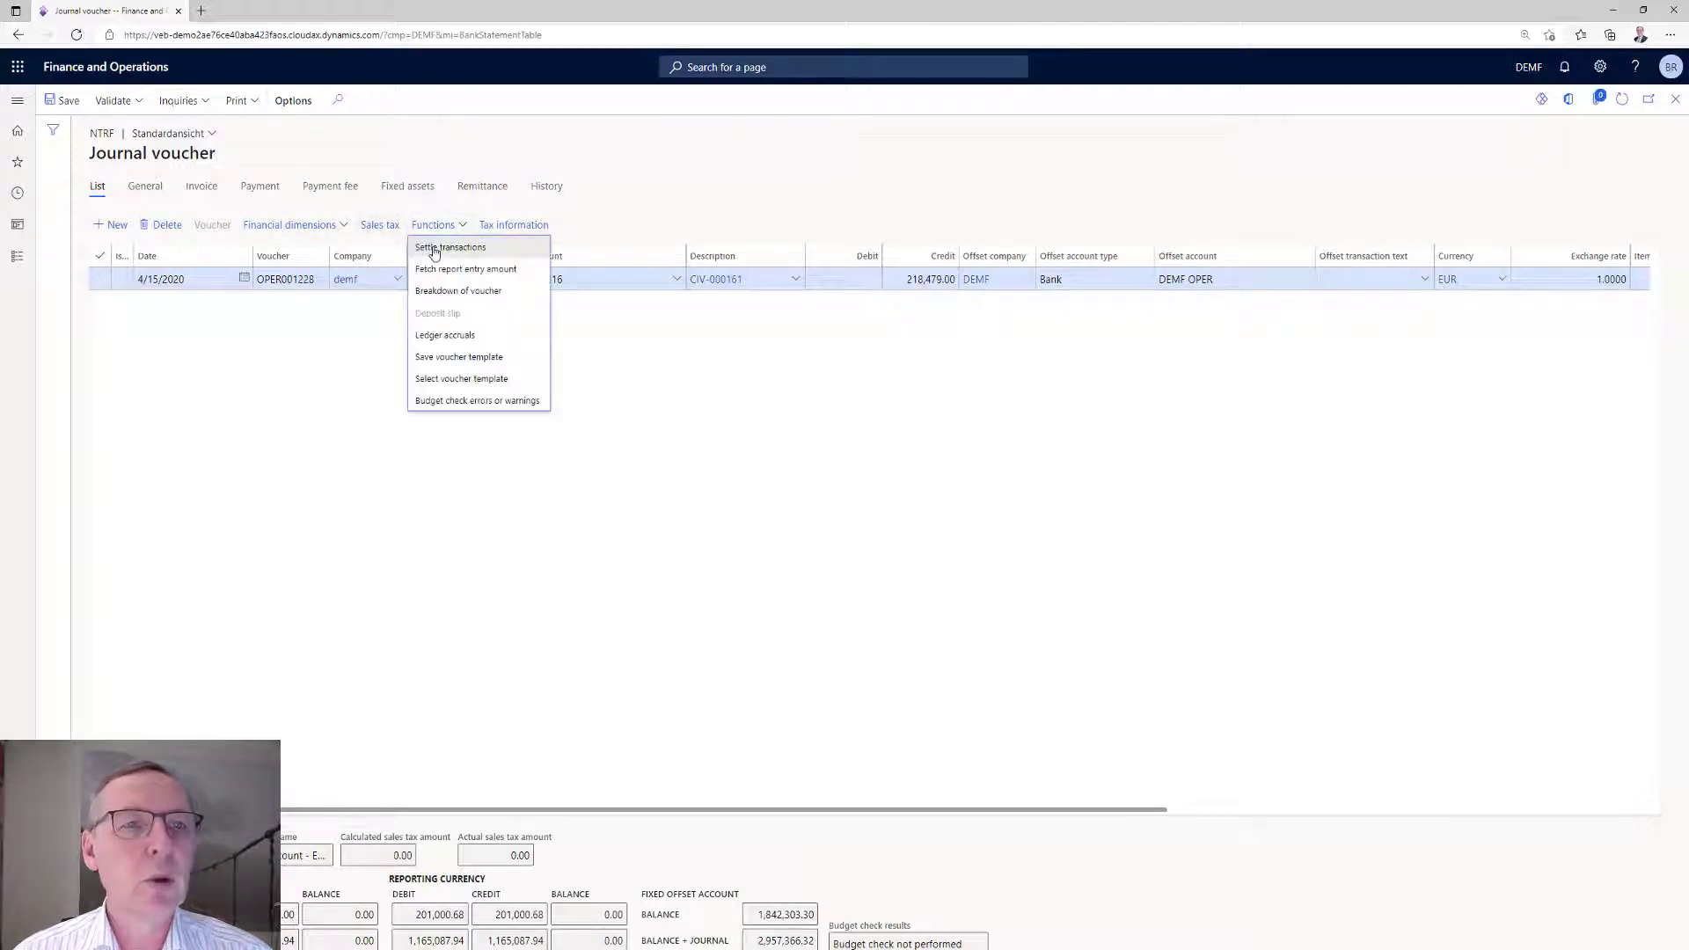
click(434, 249)
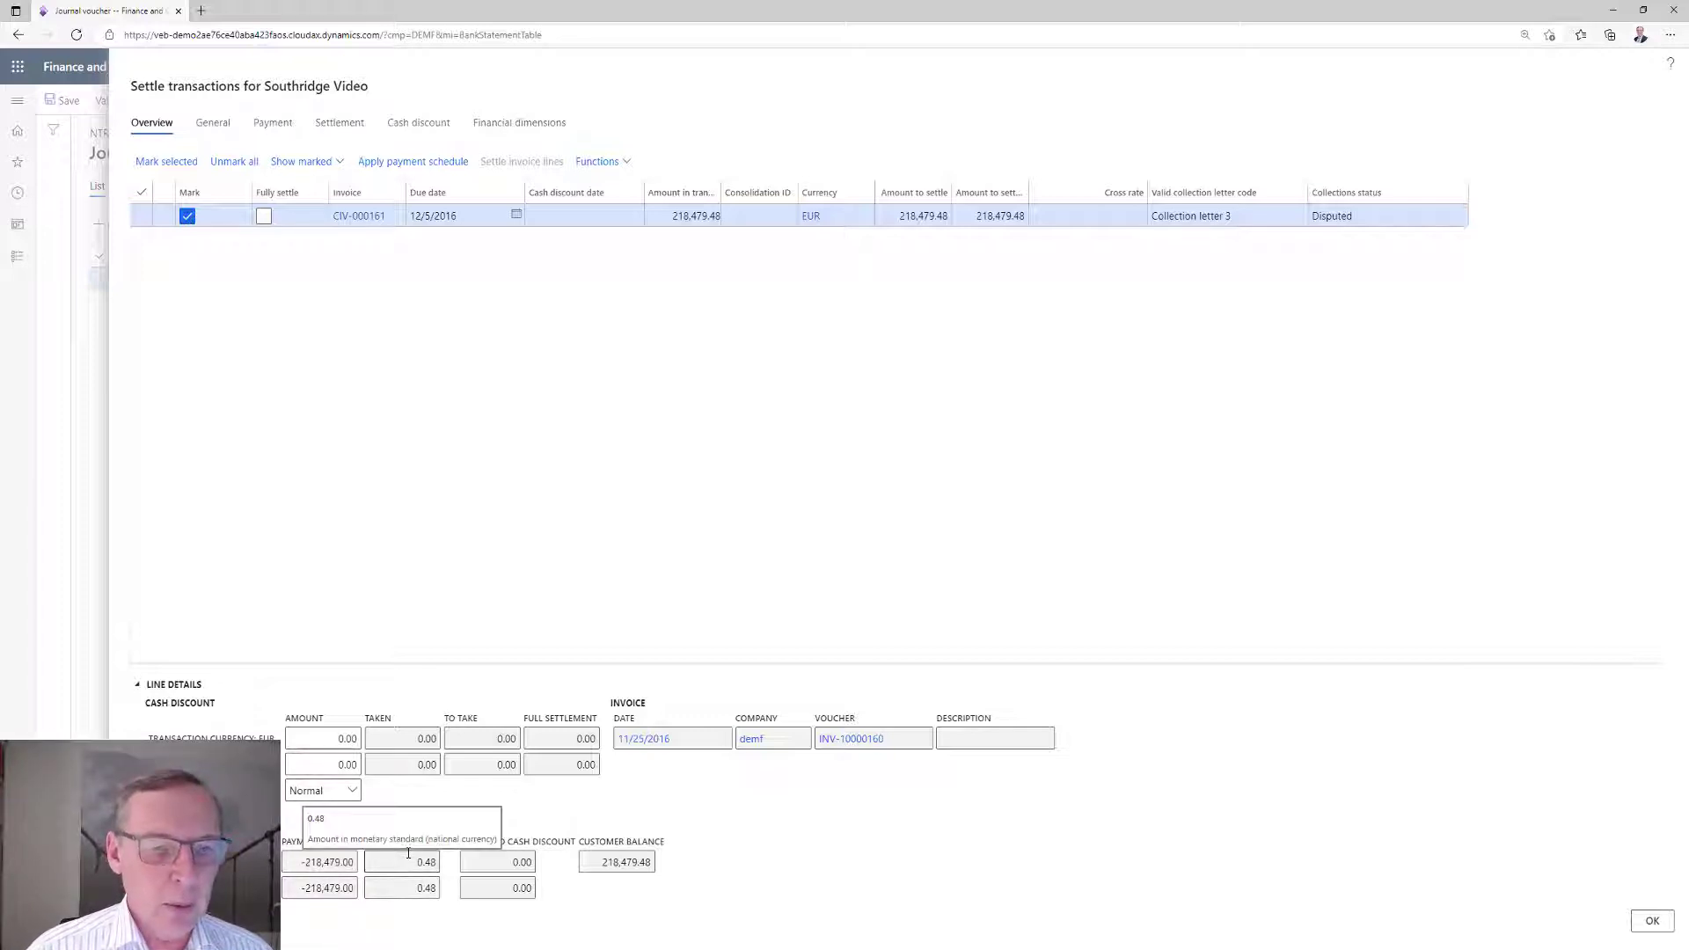
drag(414, 860, 433, 862)
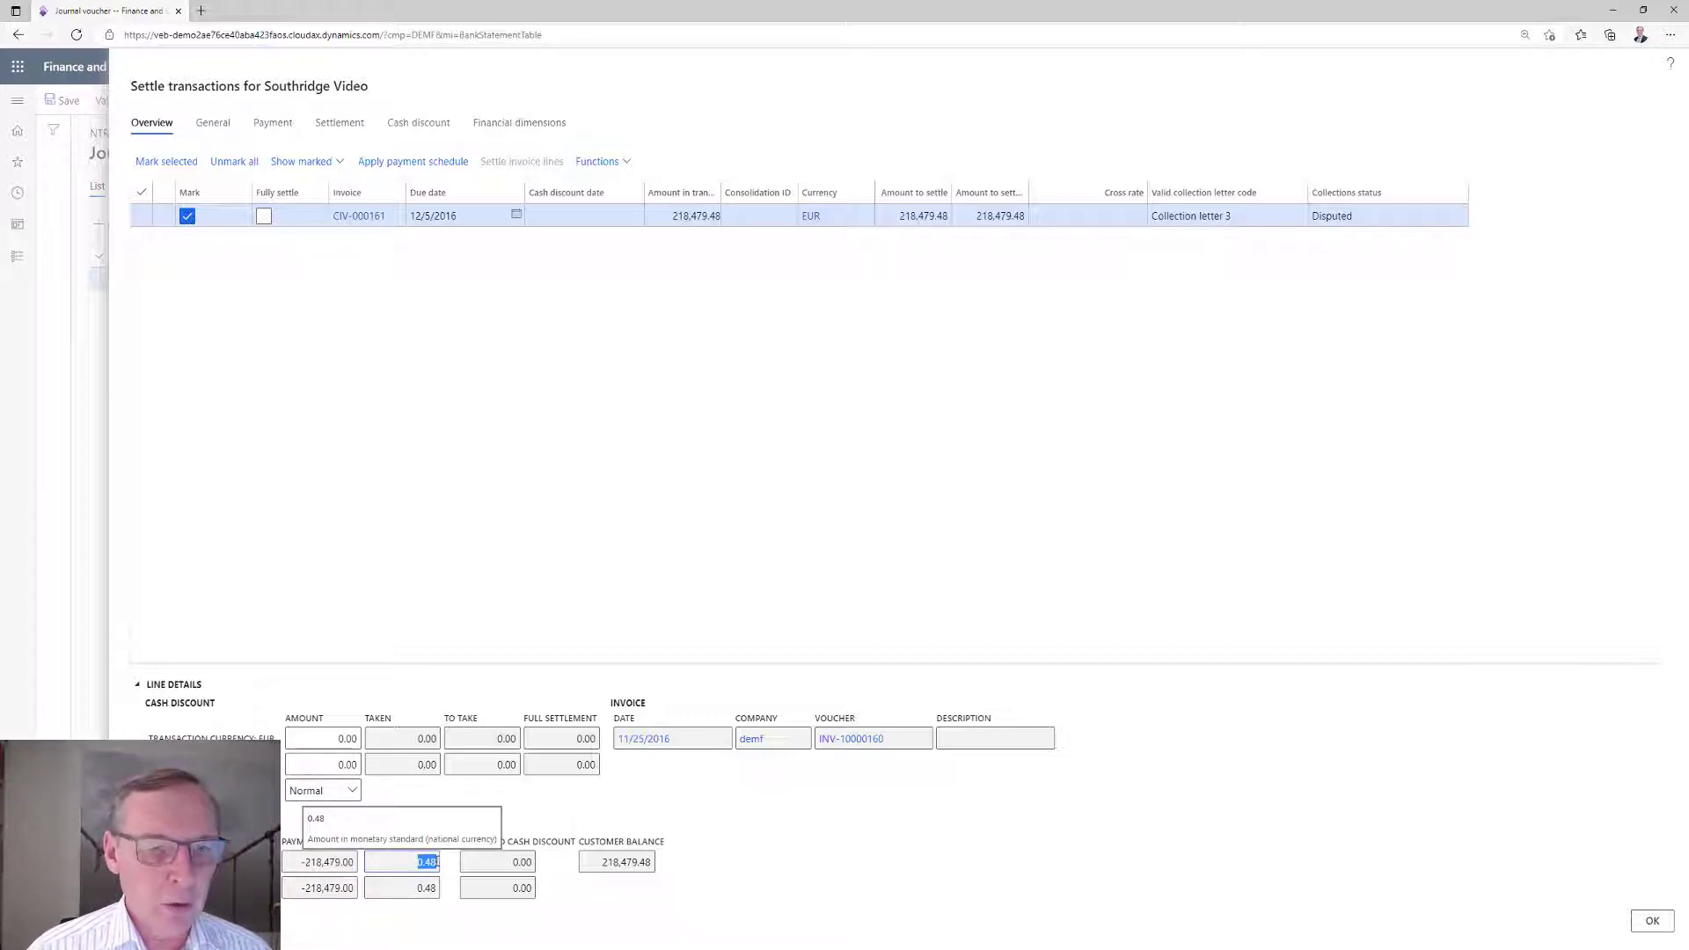
click(264, 217)
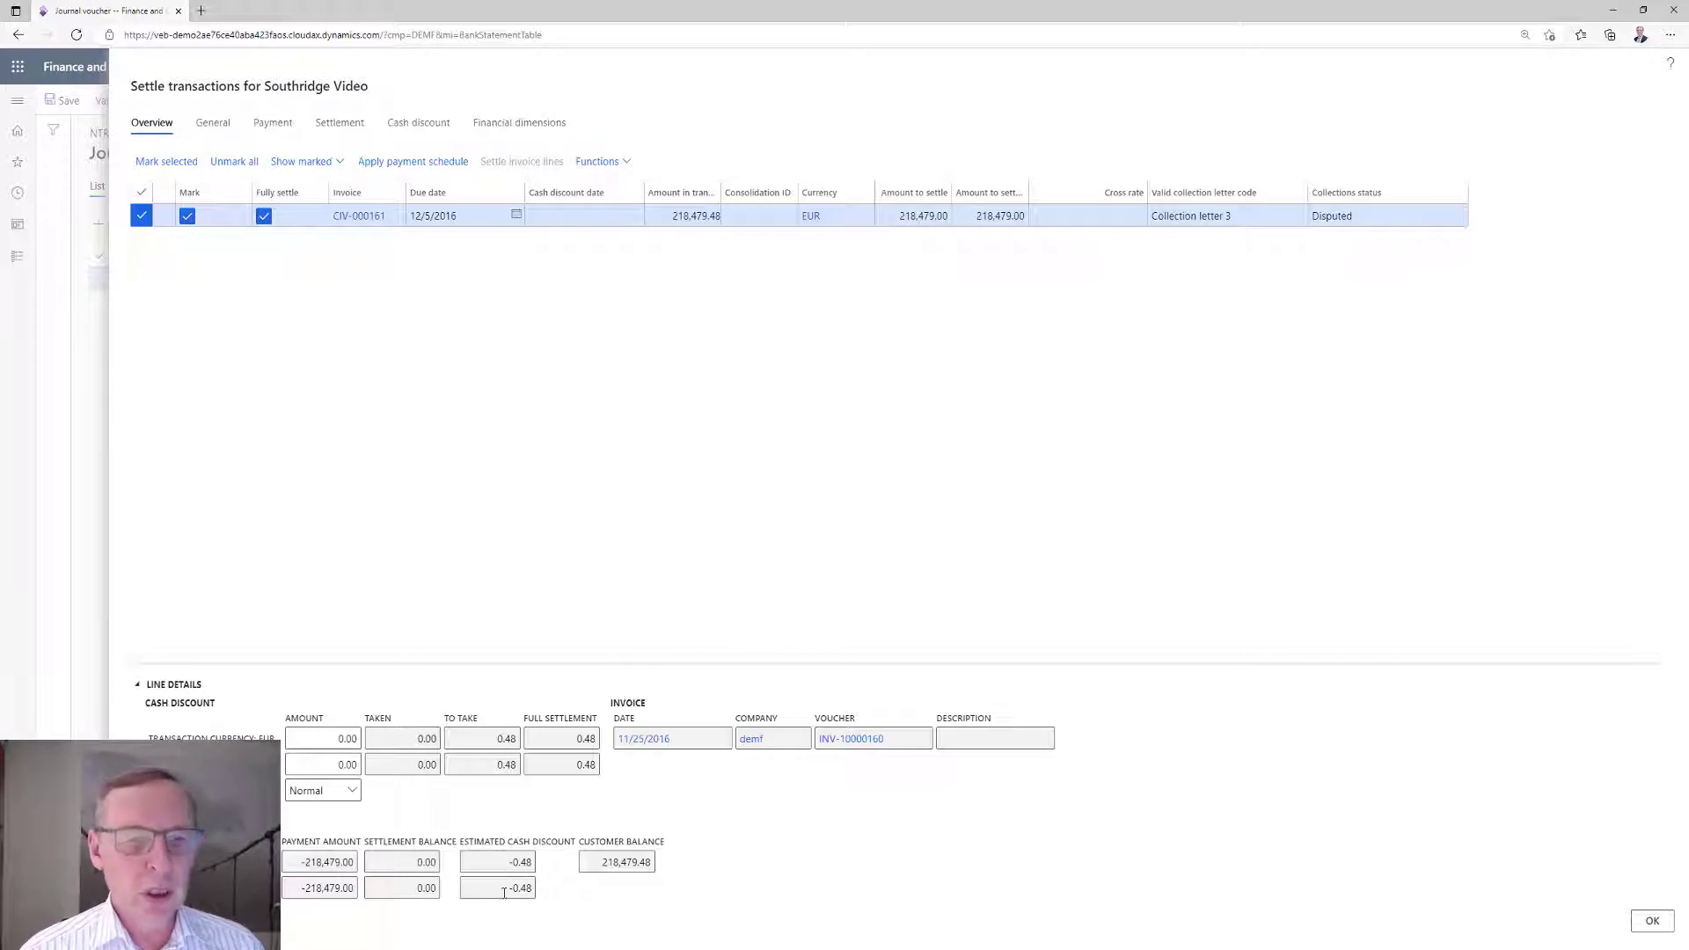
click(1651, 923)
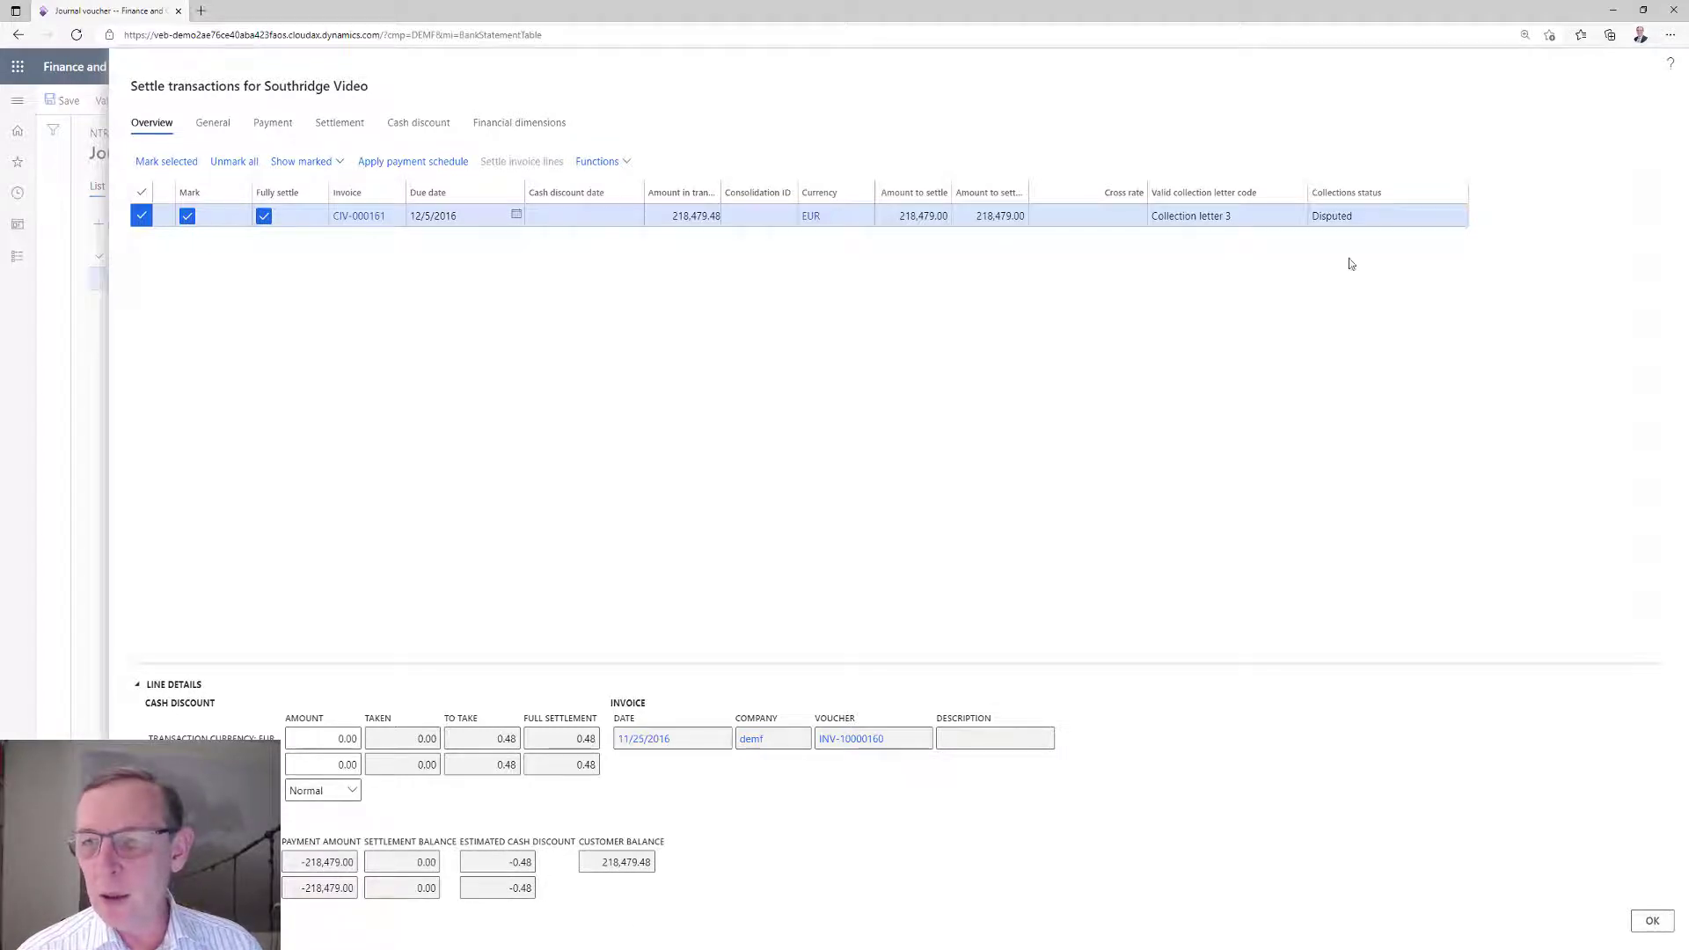
click(1677, 101)
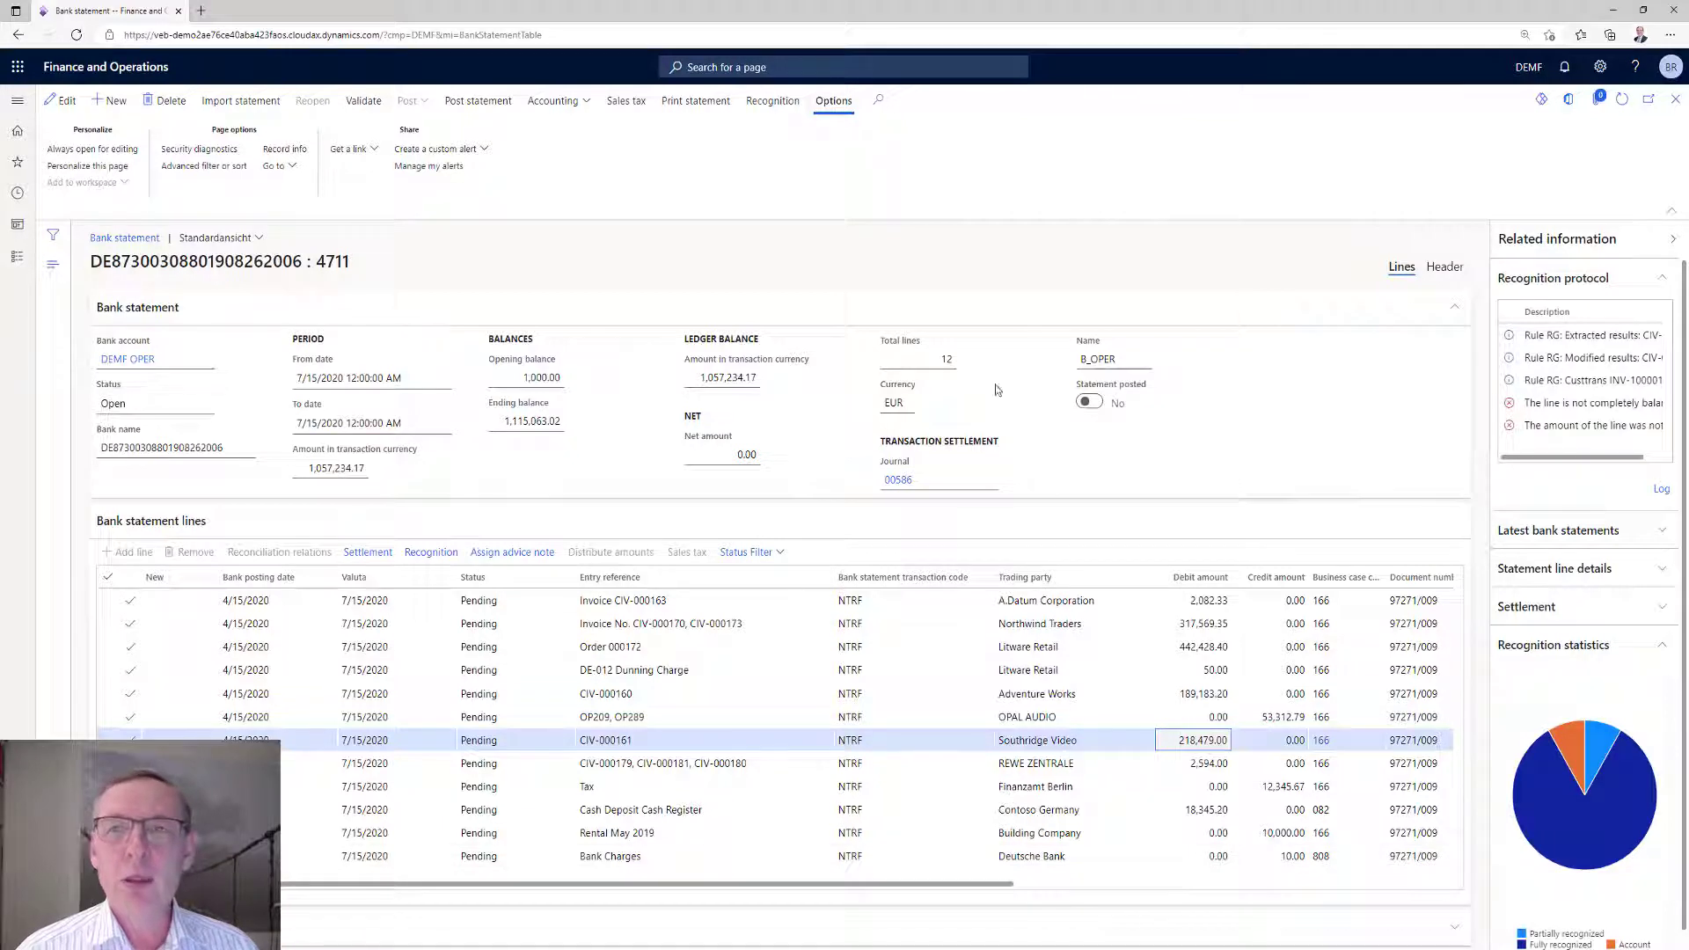
Review the voucher lines of the statement's linked settlement journal, including the sales tax groups, and return to the statement.
click(899, 482)
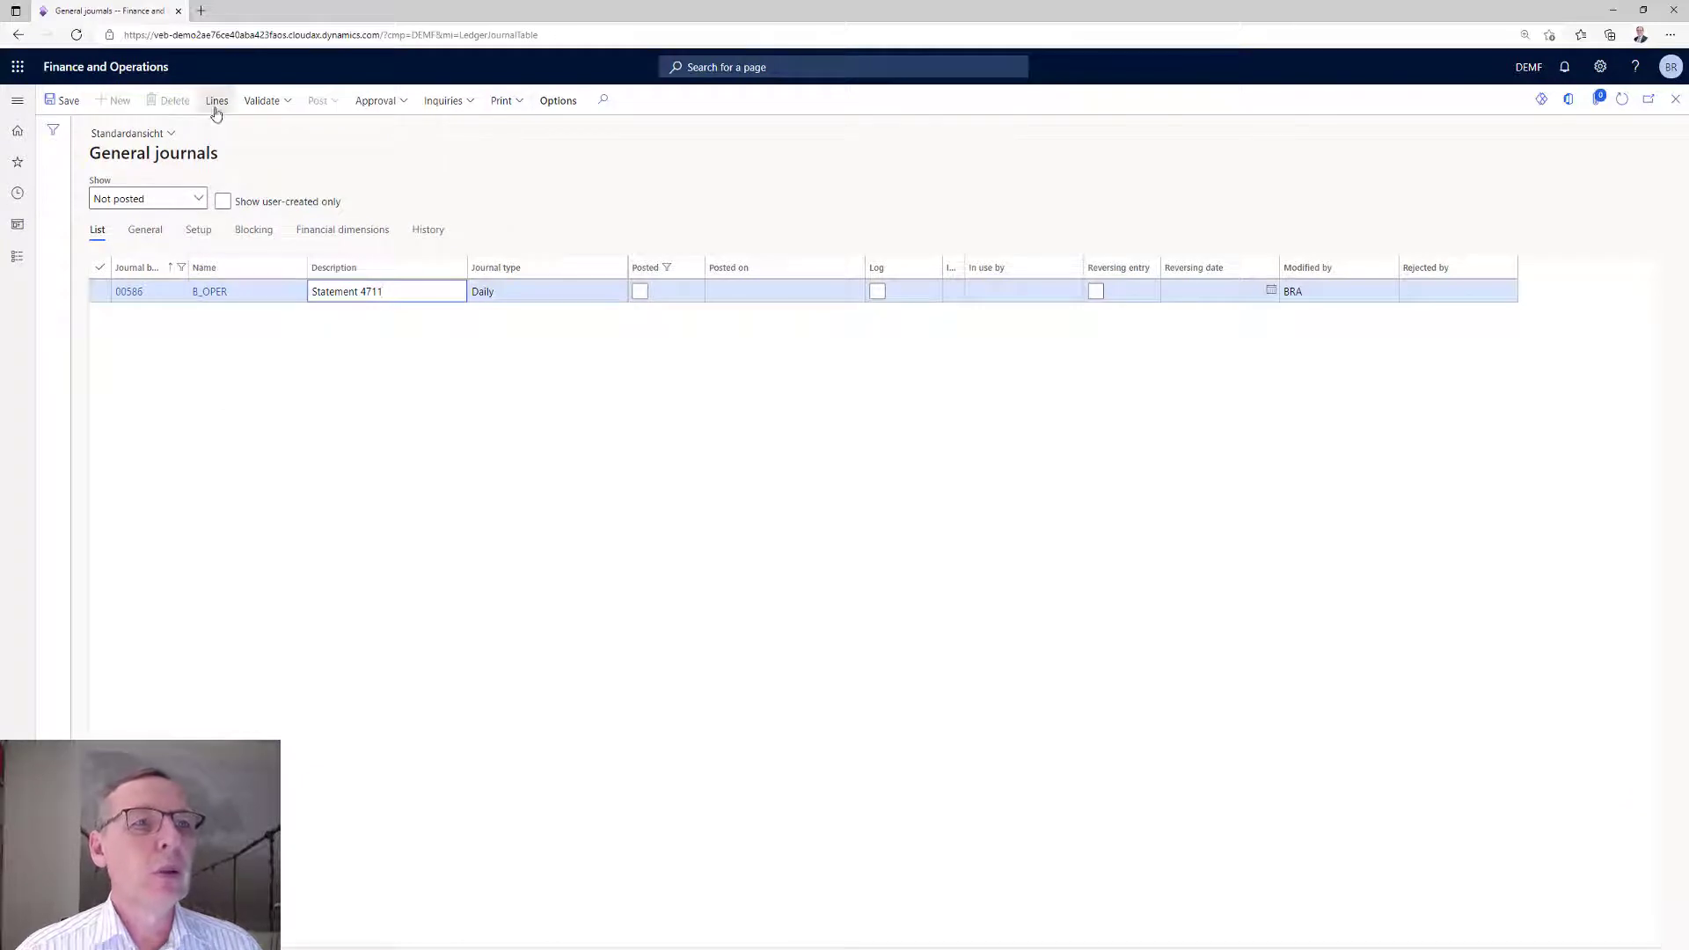
click(216, 108)
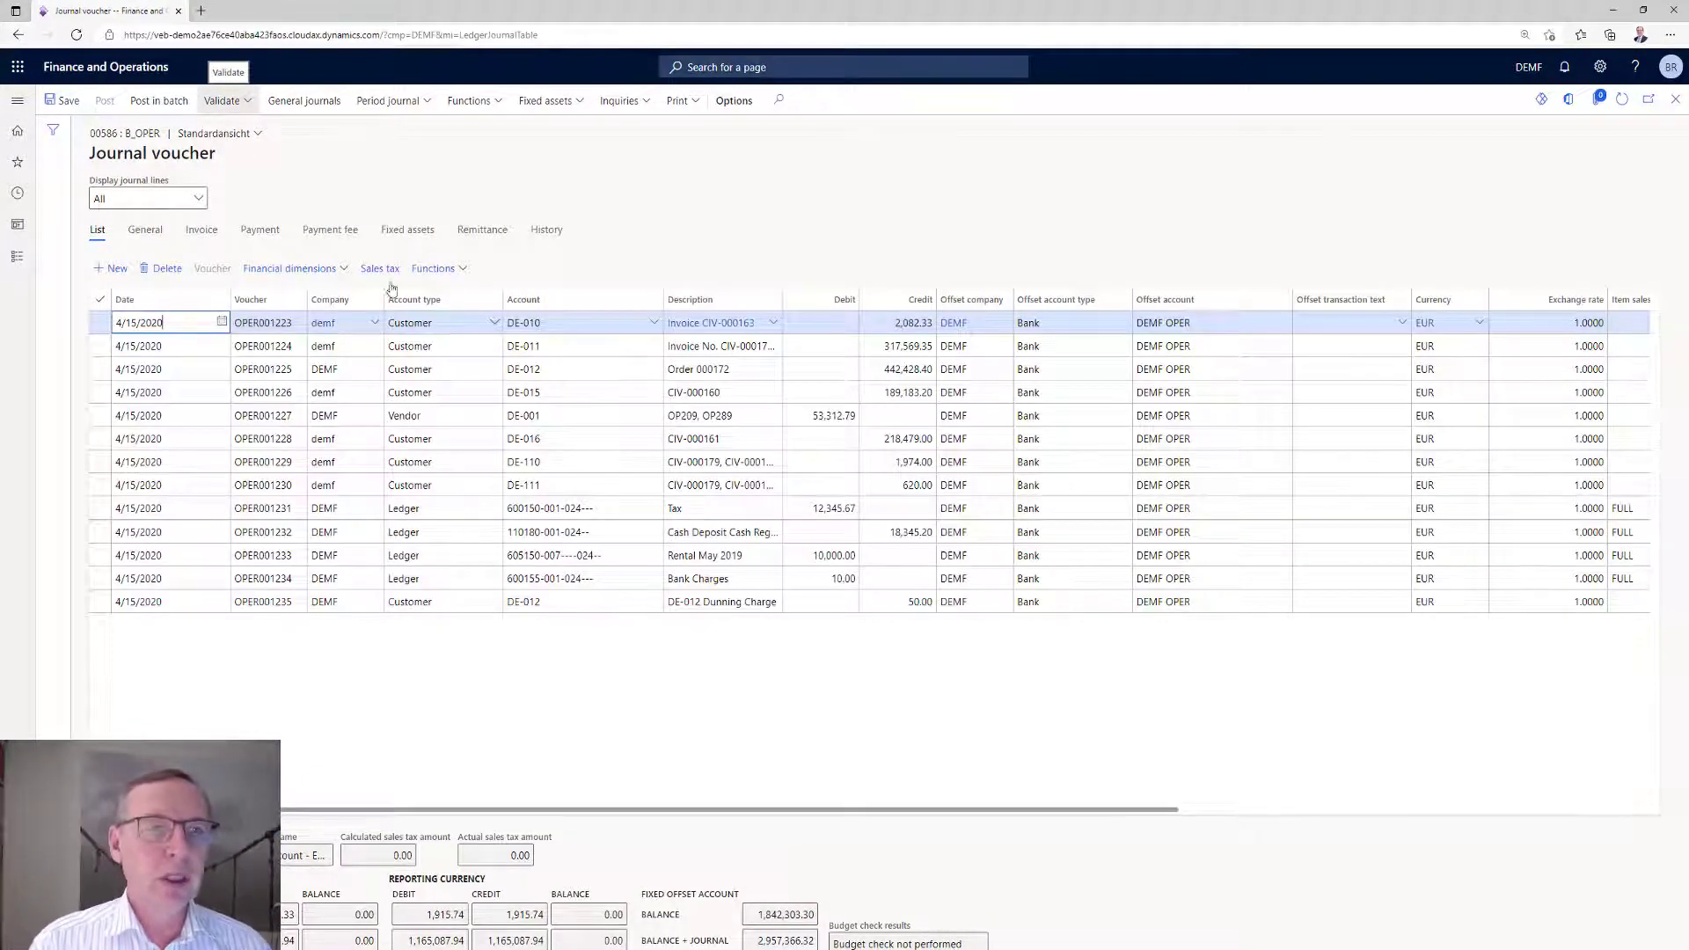
mouse_move(660, 340)
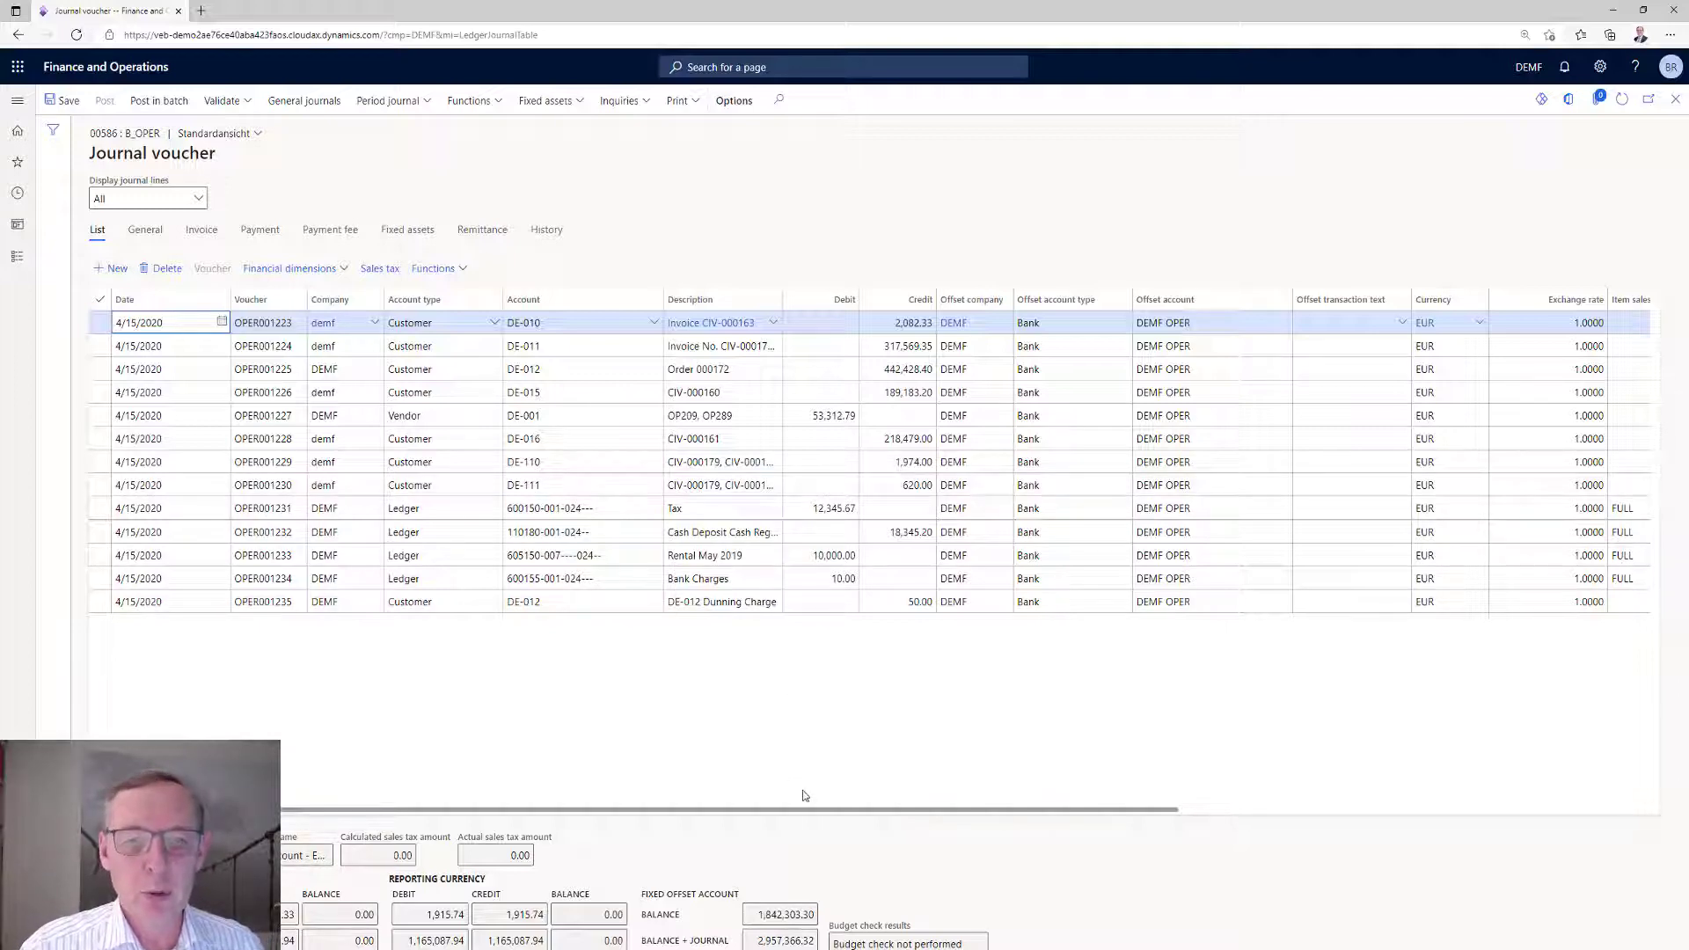
drag(803, 817, 1119, 787)
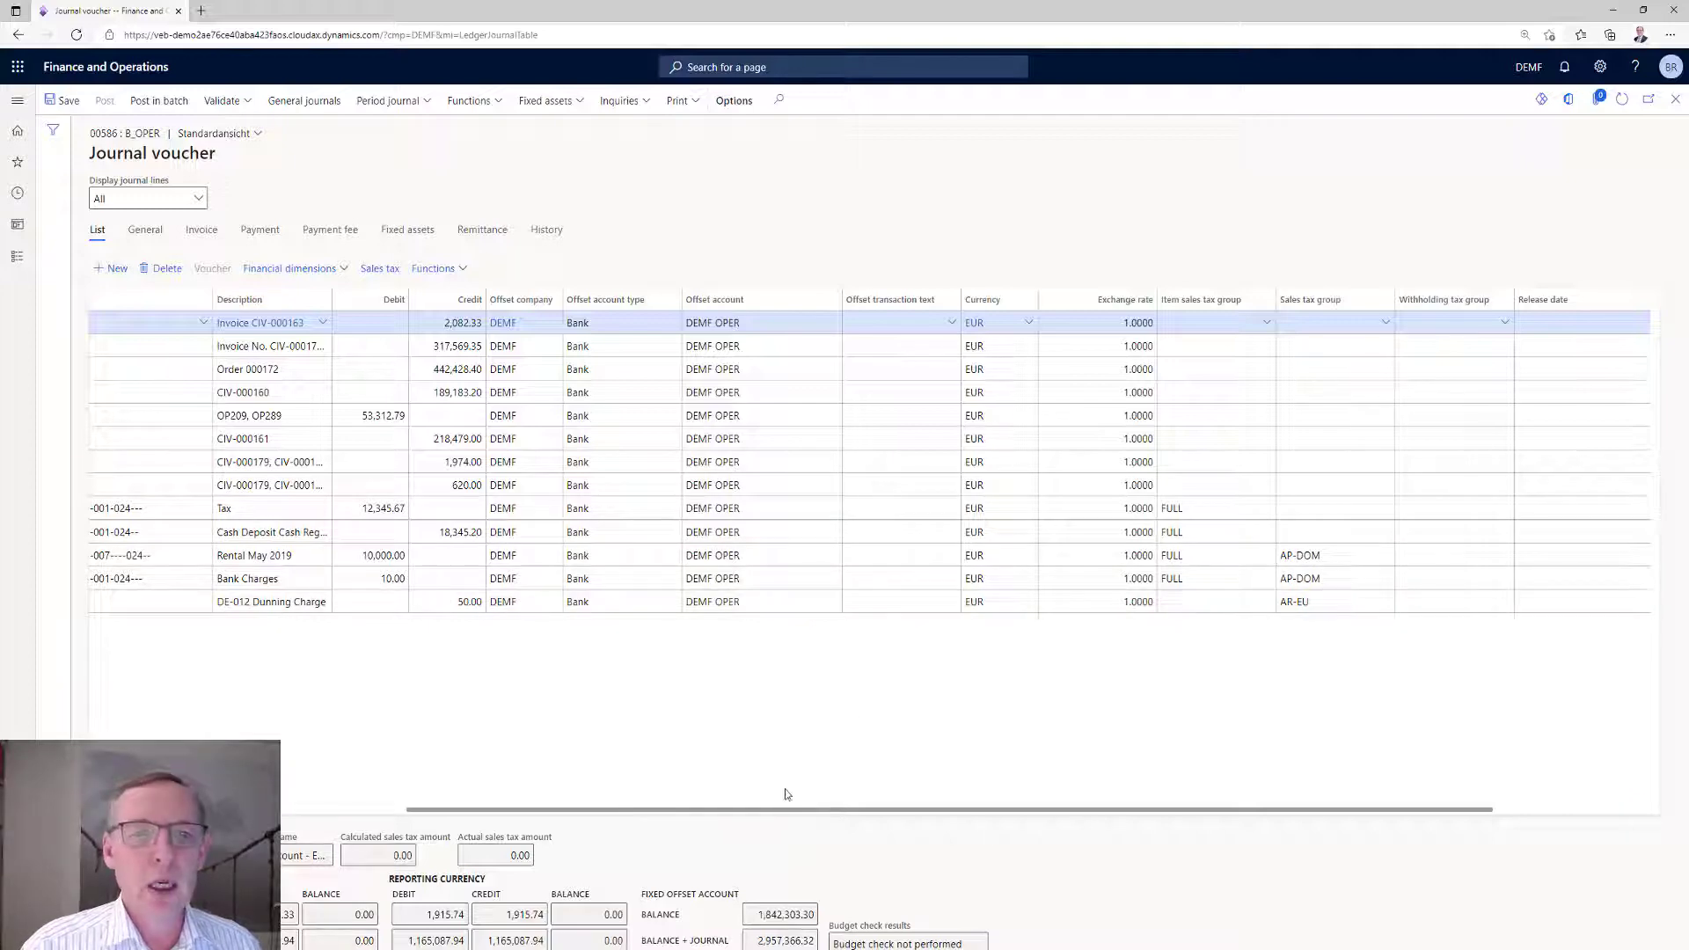
drag(790, 810, 493, 821)
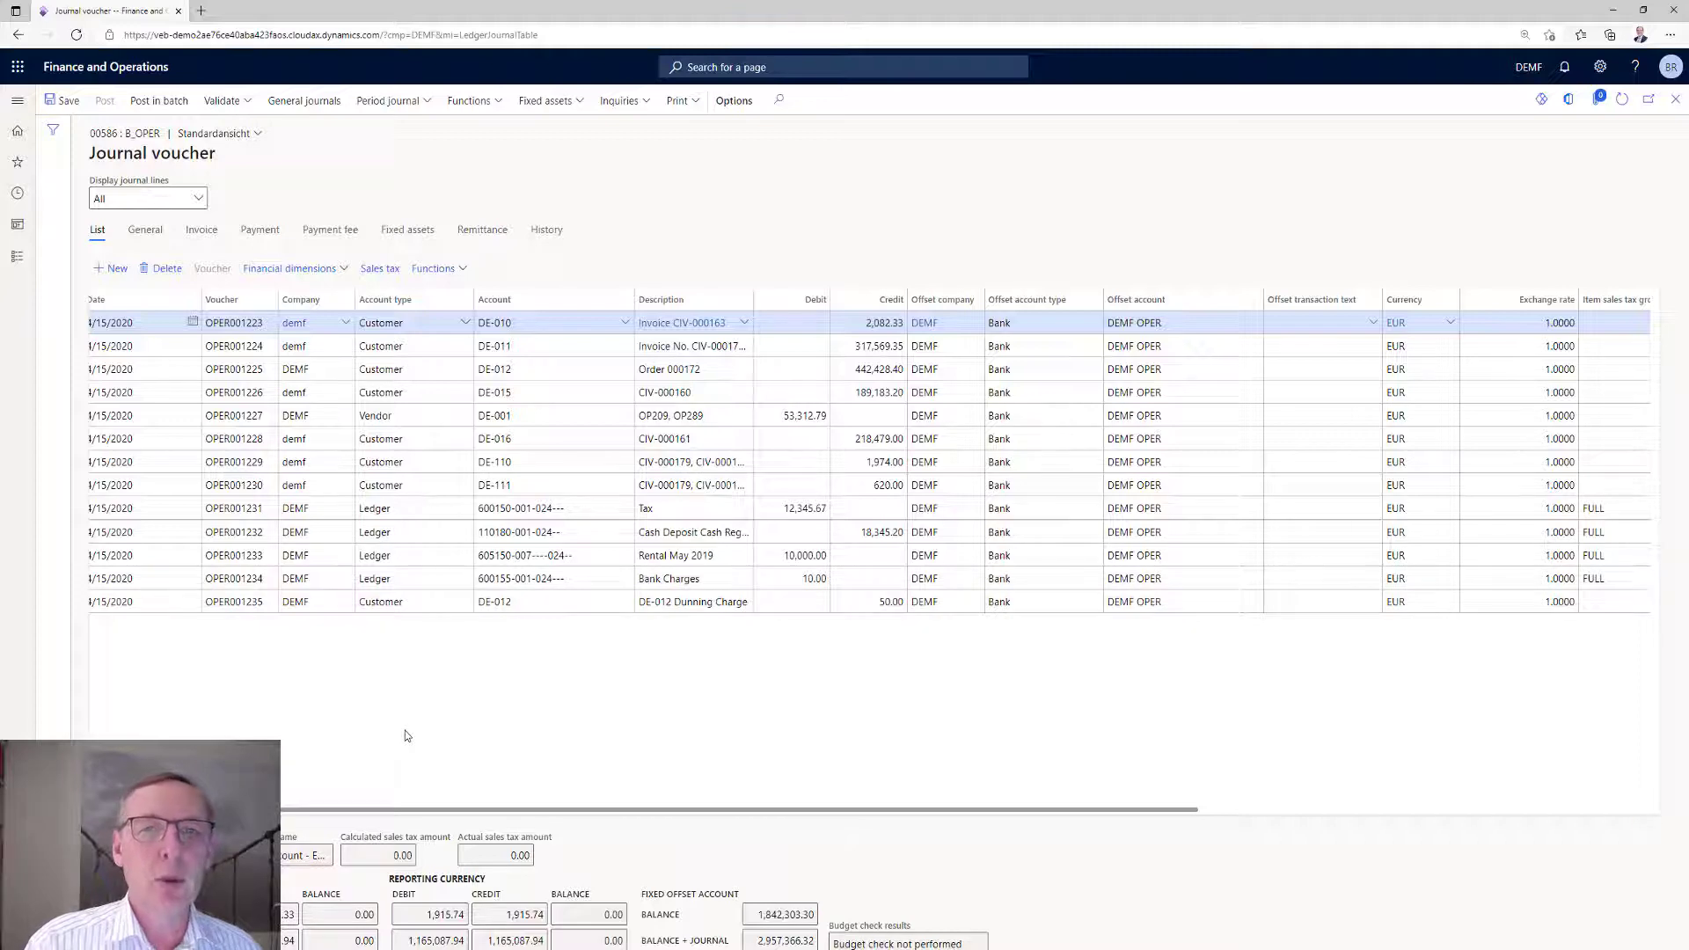
click(1674, 99)
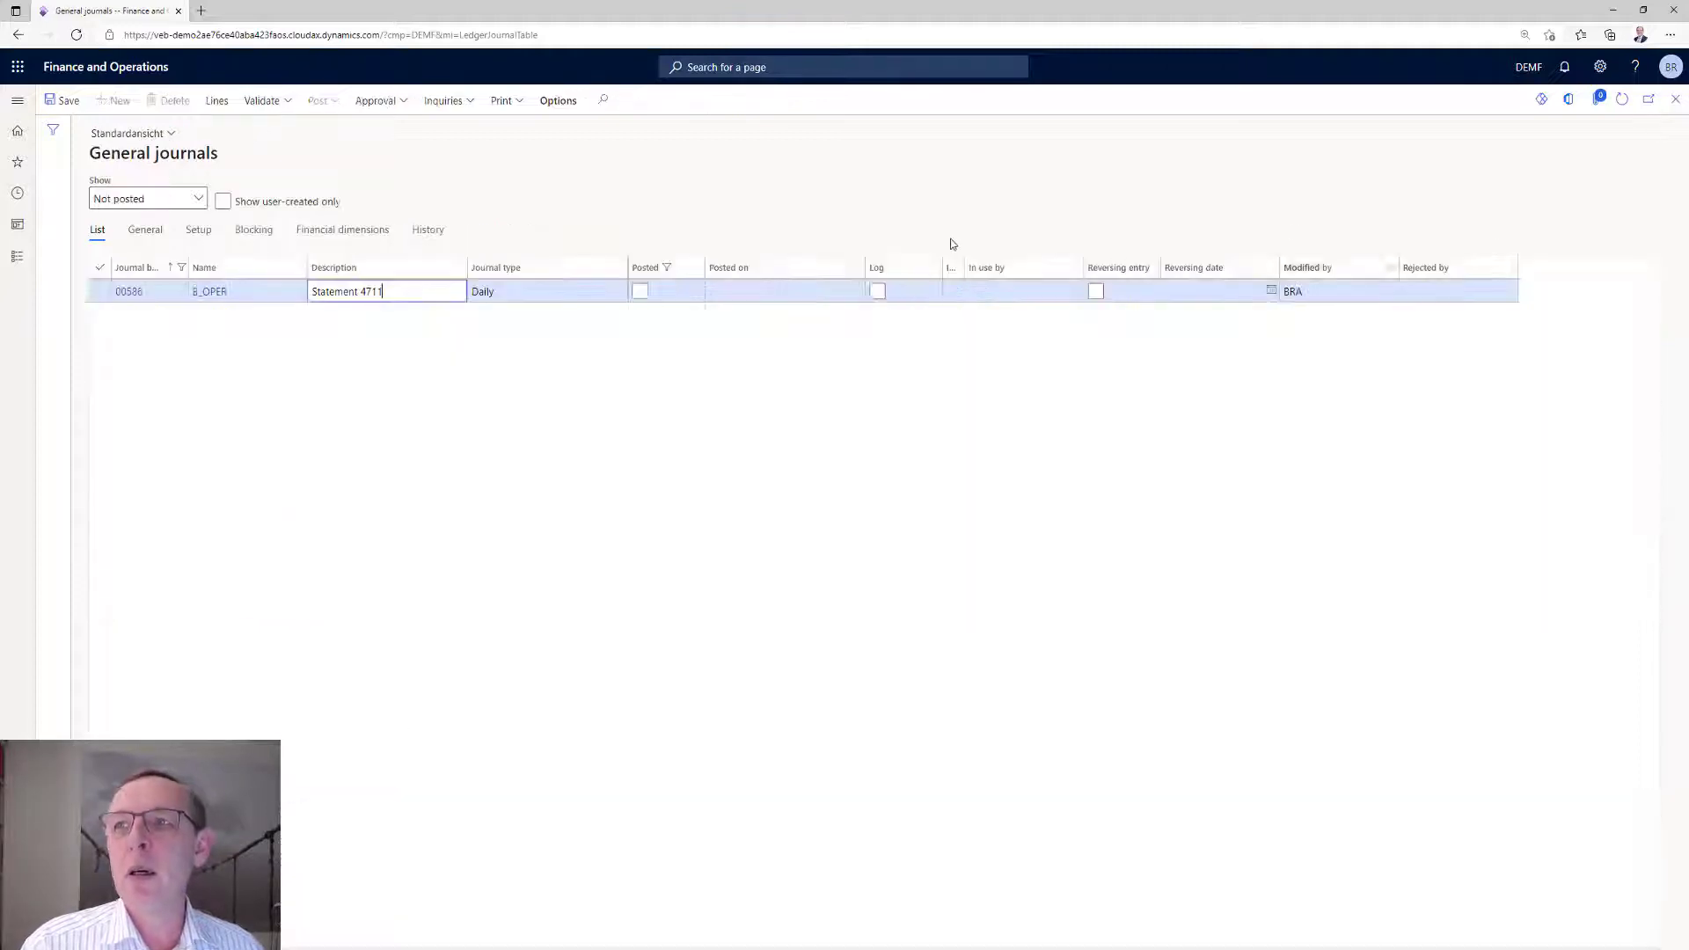
click(1673, 99)
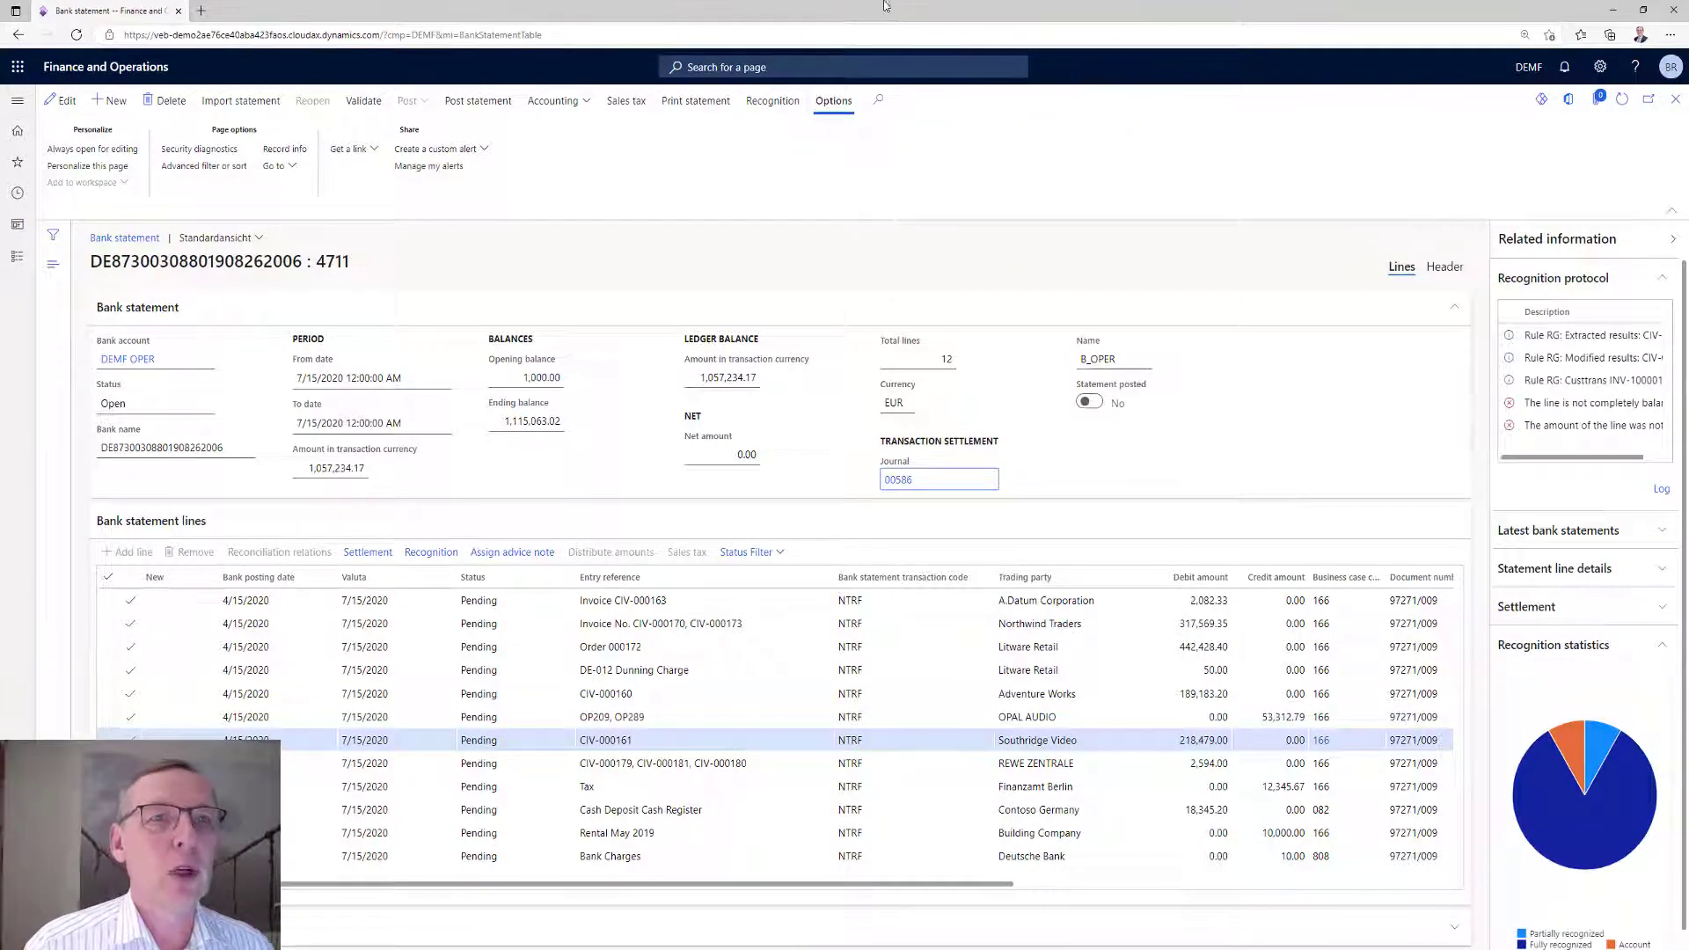
Leave the bank statement, open the payment advices of bank statement reconciliation, and view the advice Avis101.
click(1675, 99)
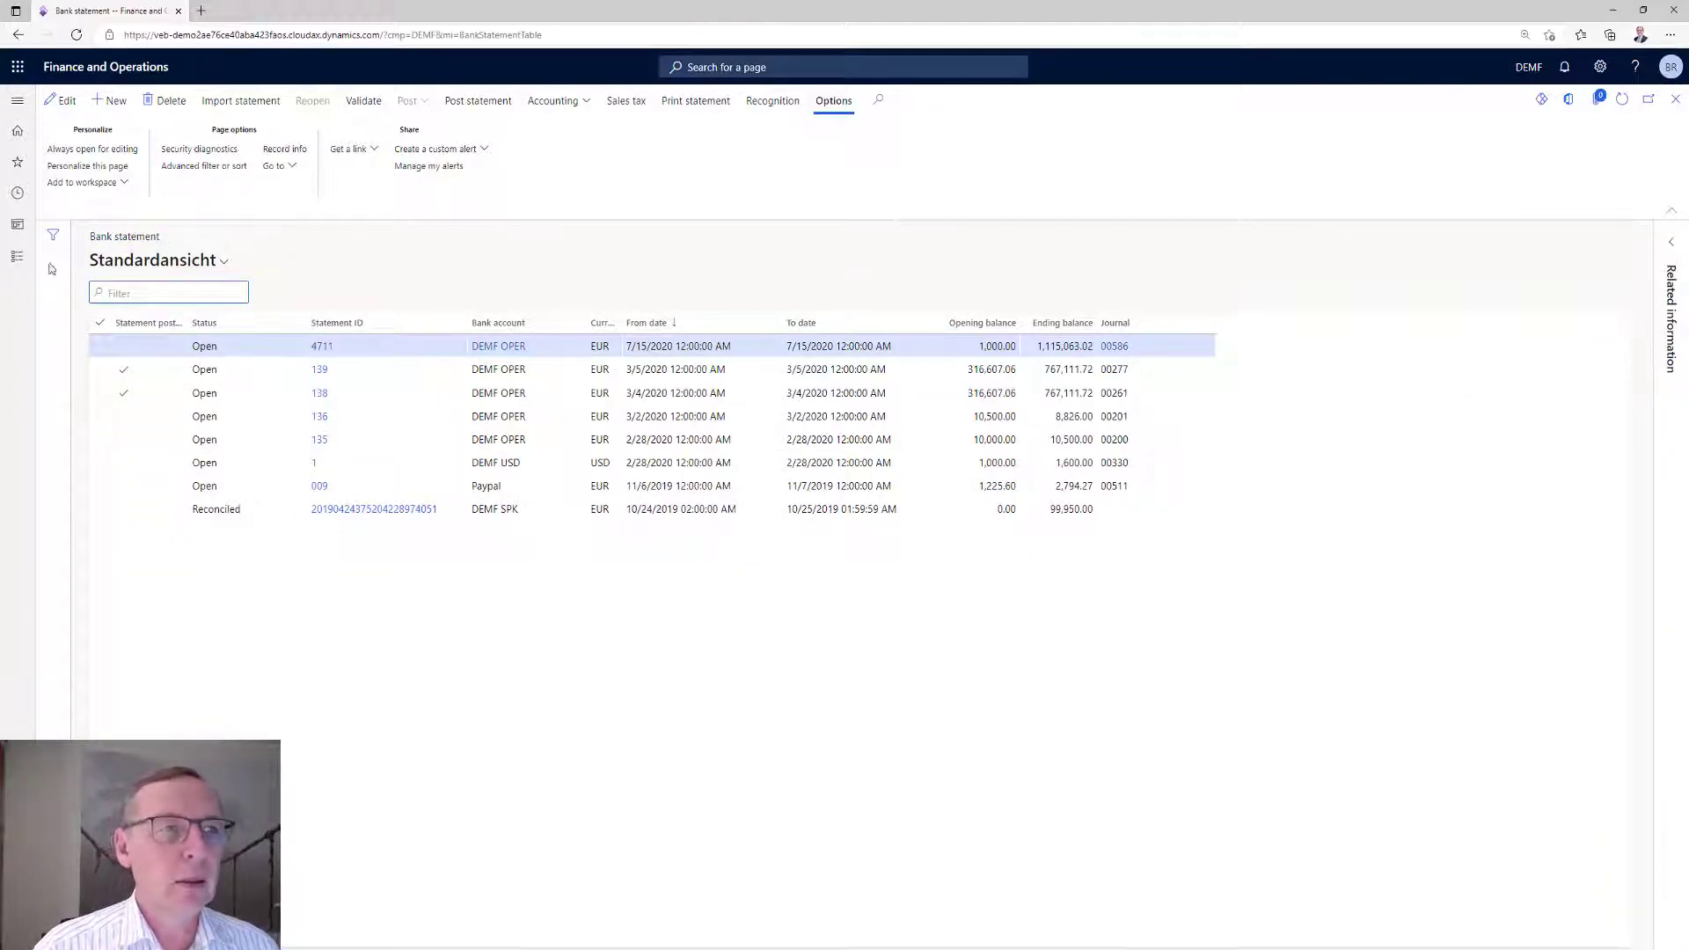
click(17, 257)
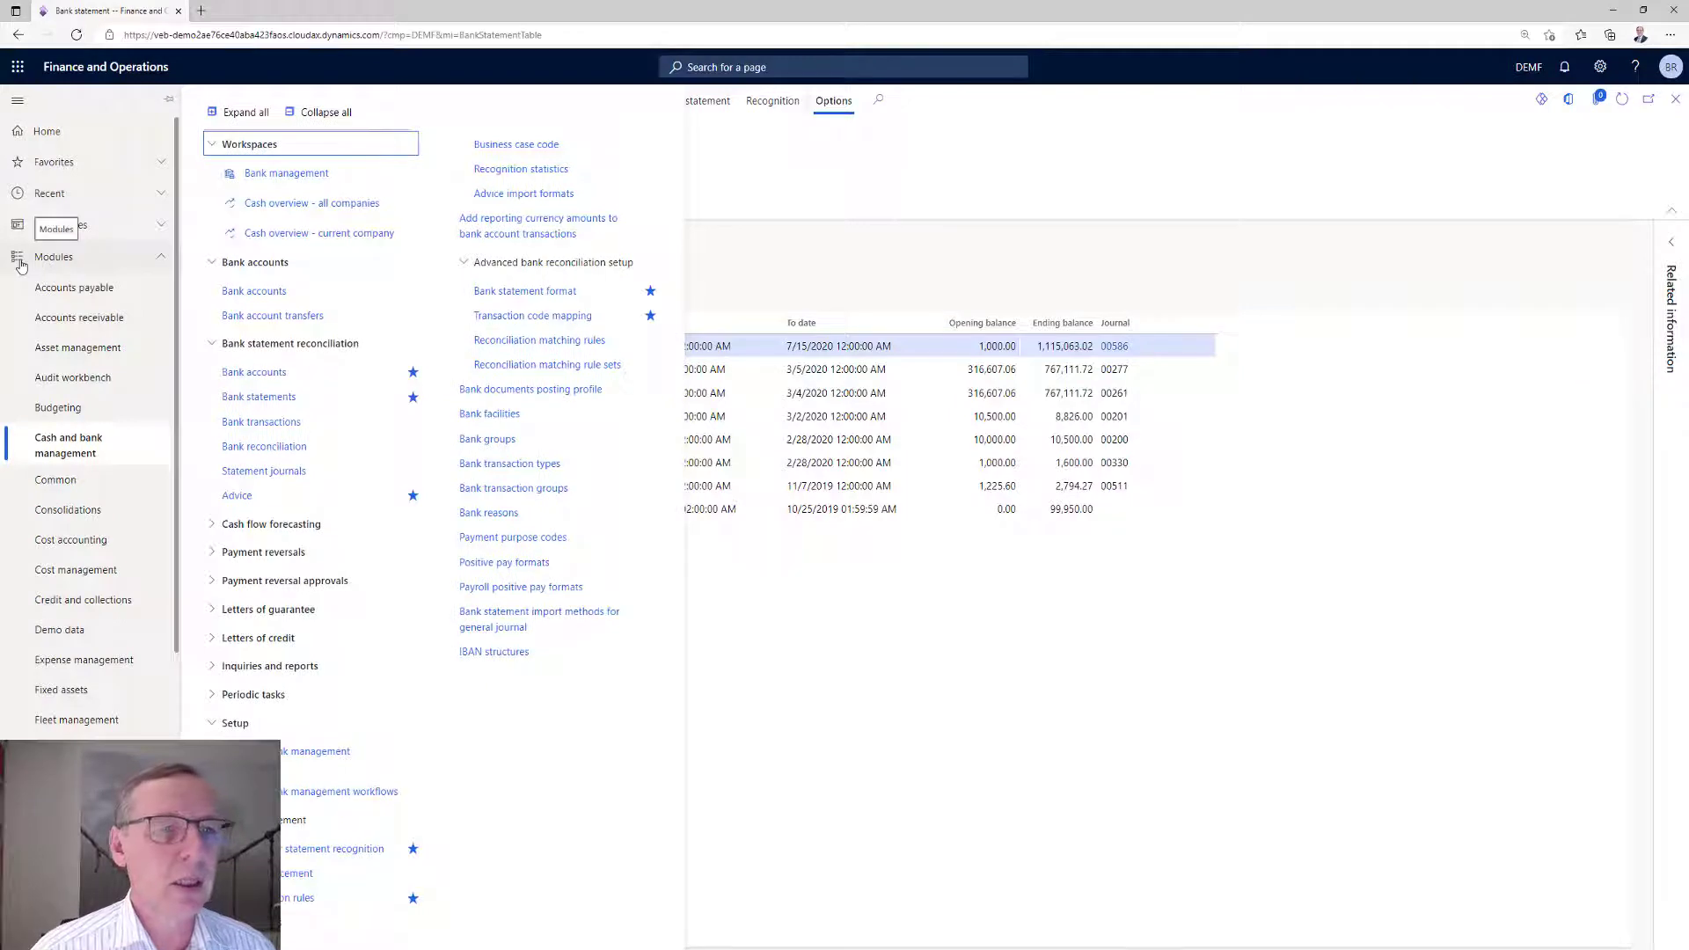
click(235, 496)
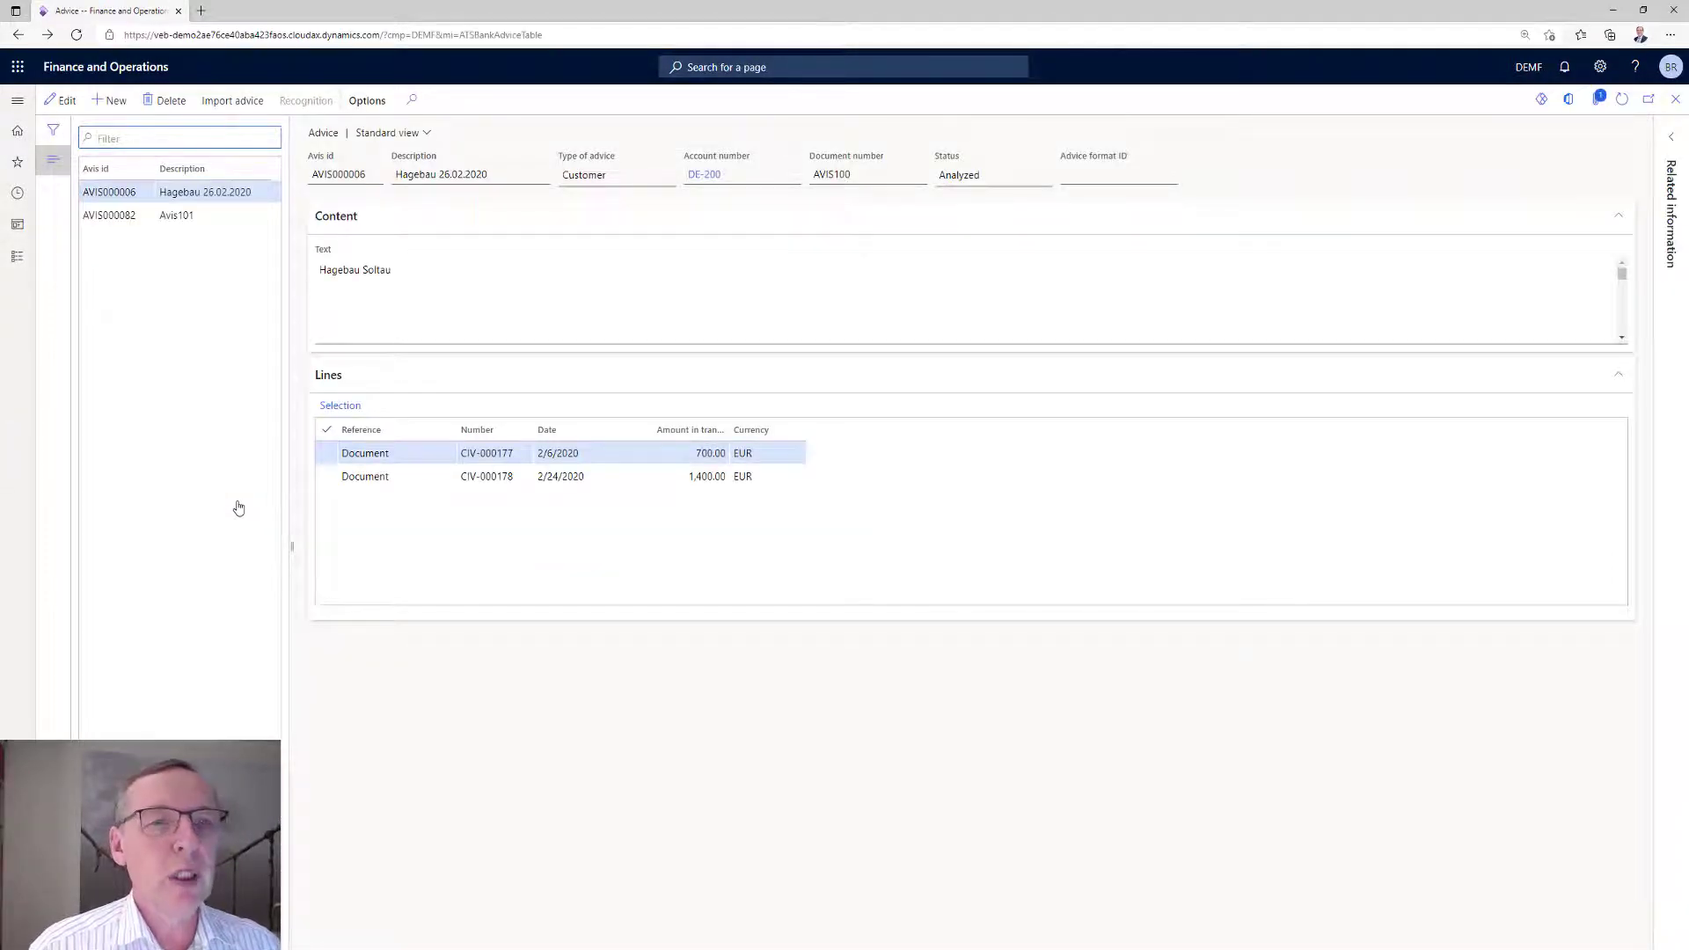
click(105, 220)
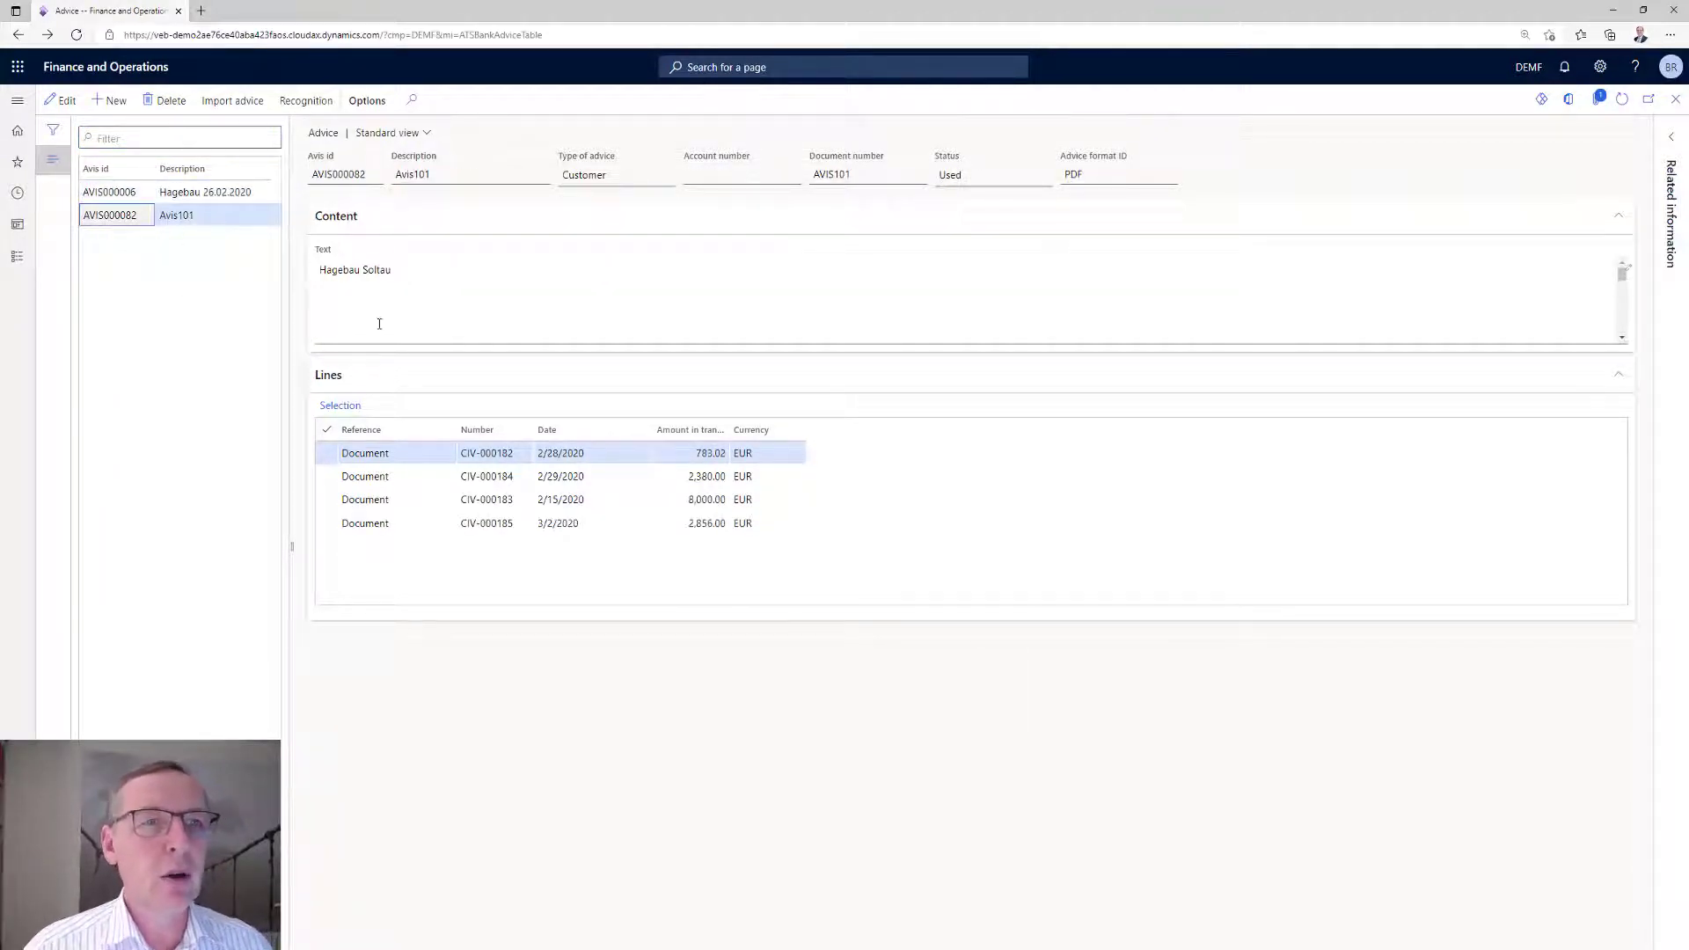
Review the content text of advice Avis101 and compare it with the original advice PDF Hagebau_137_AVIS101.pdf, closing the PDF when done.
click(420, 299)
scroll(420, 298, down, 3)
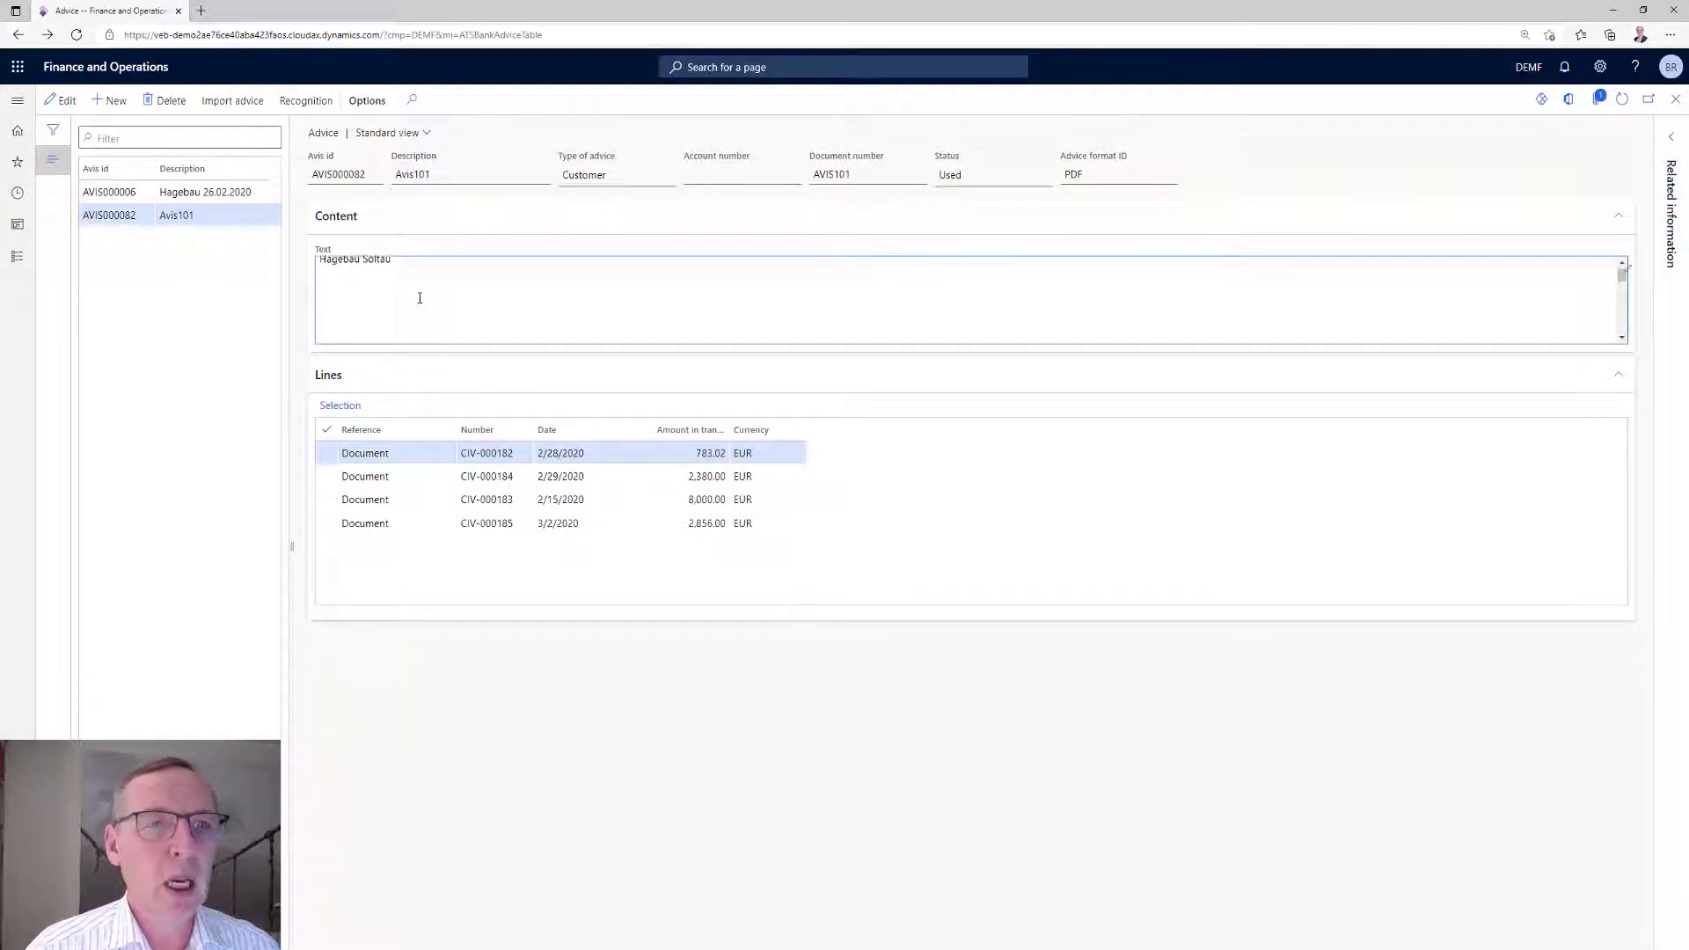
scroll(420, 298, up, 3)
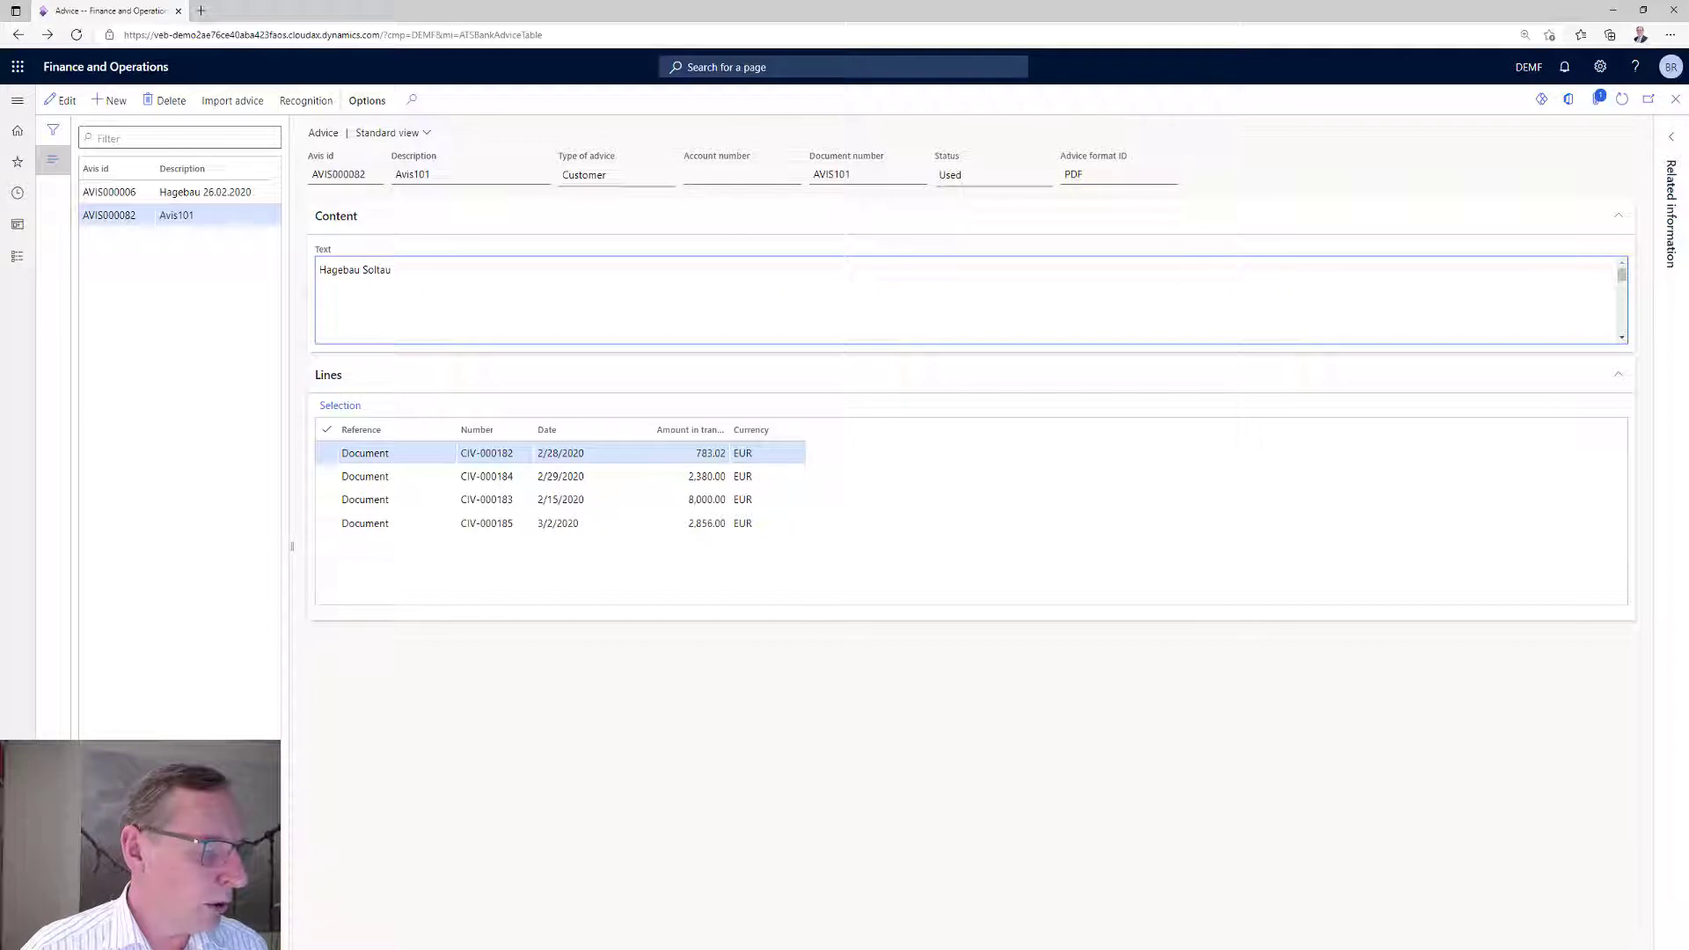
key(alt+Tab)
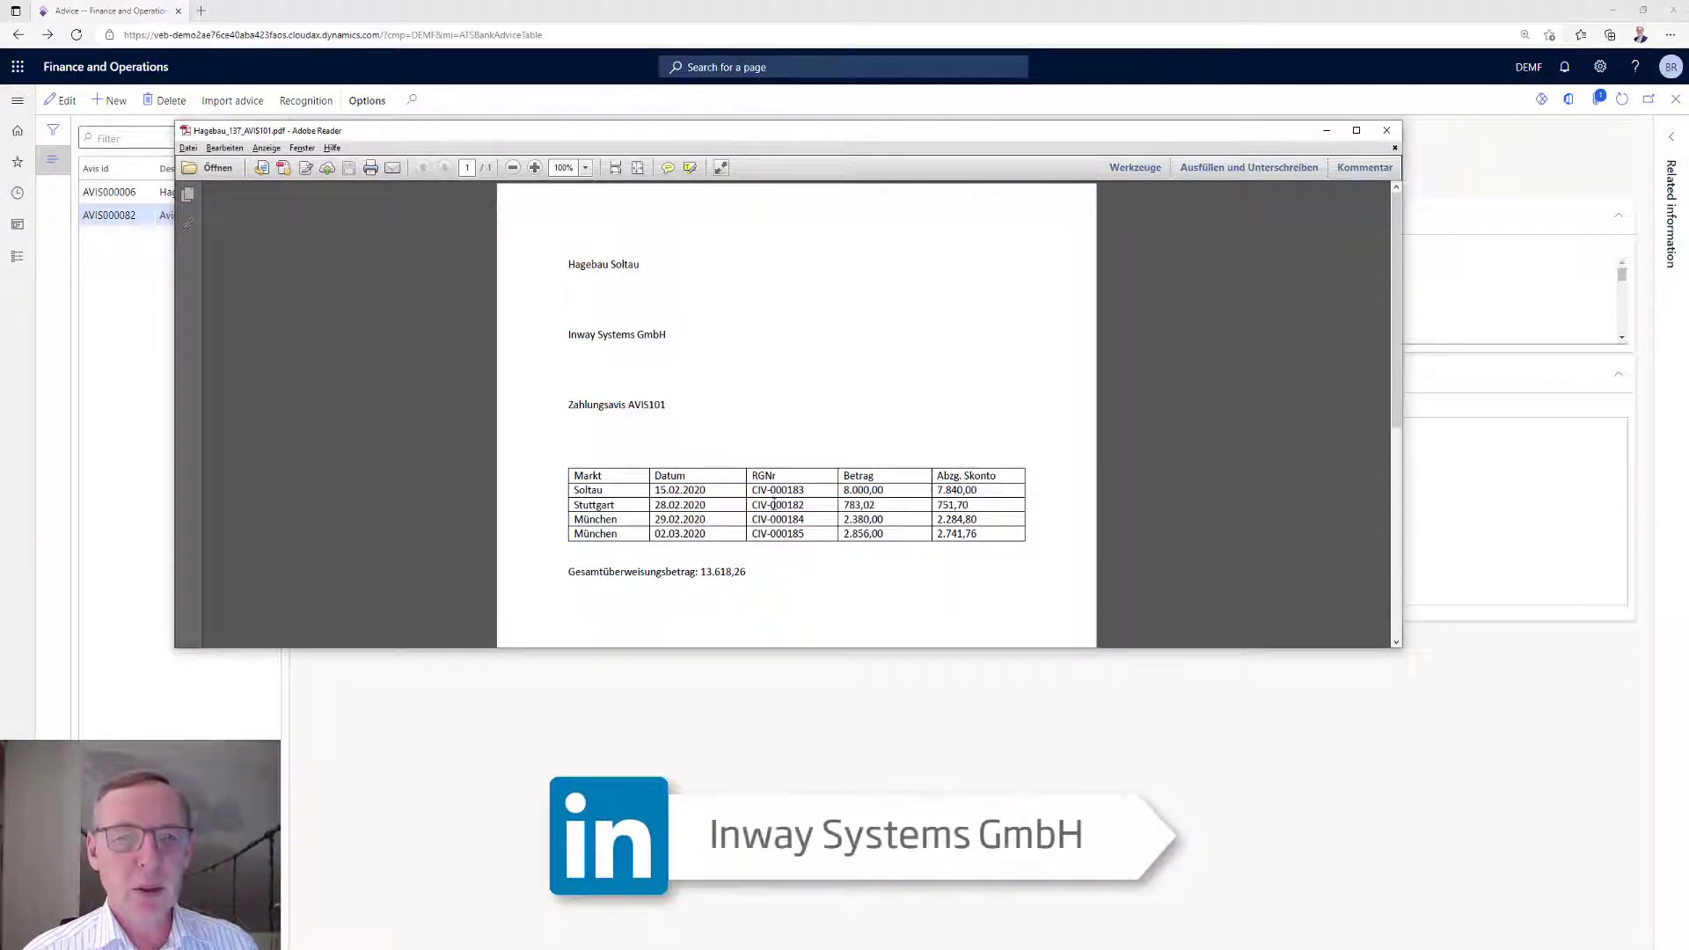
click(1386, 130)
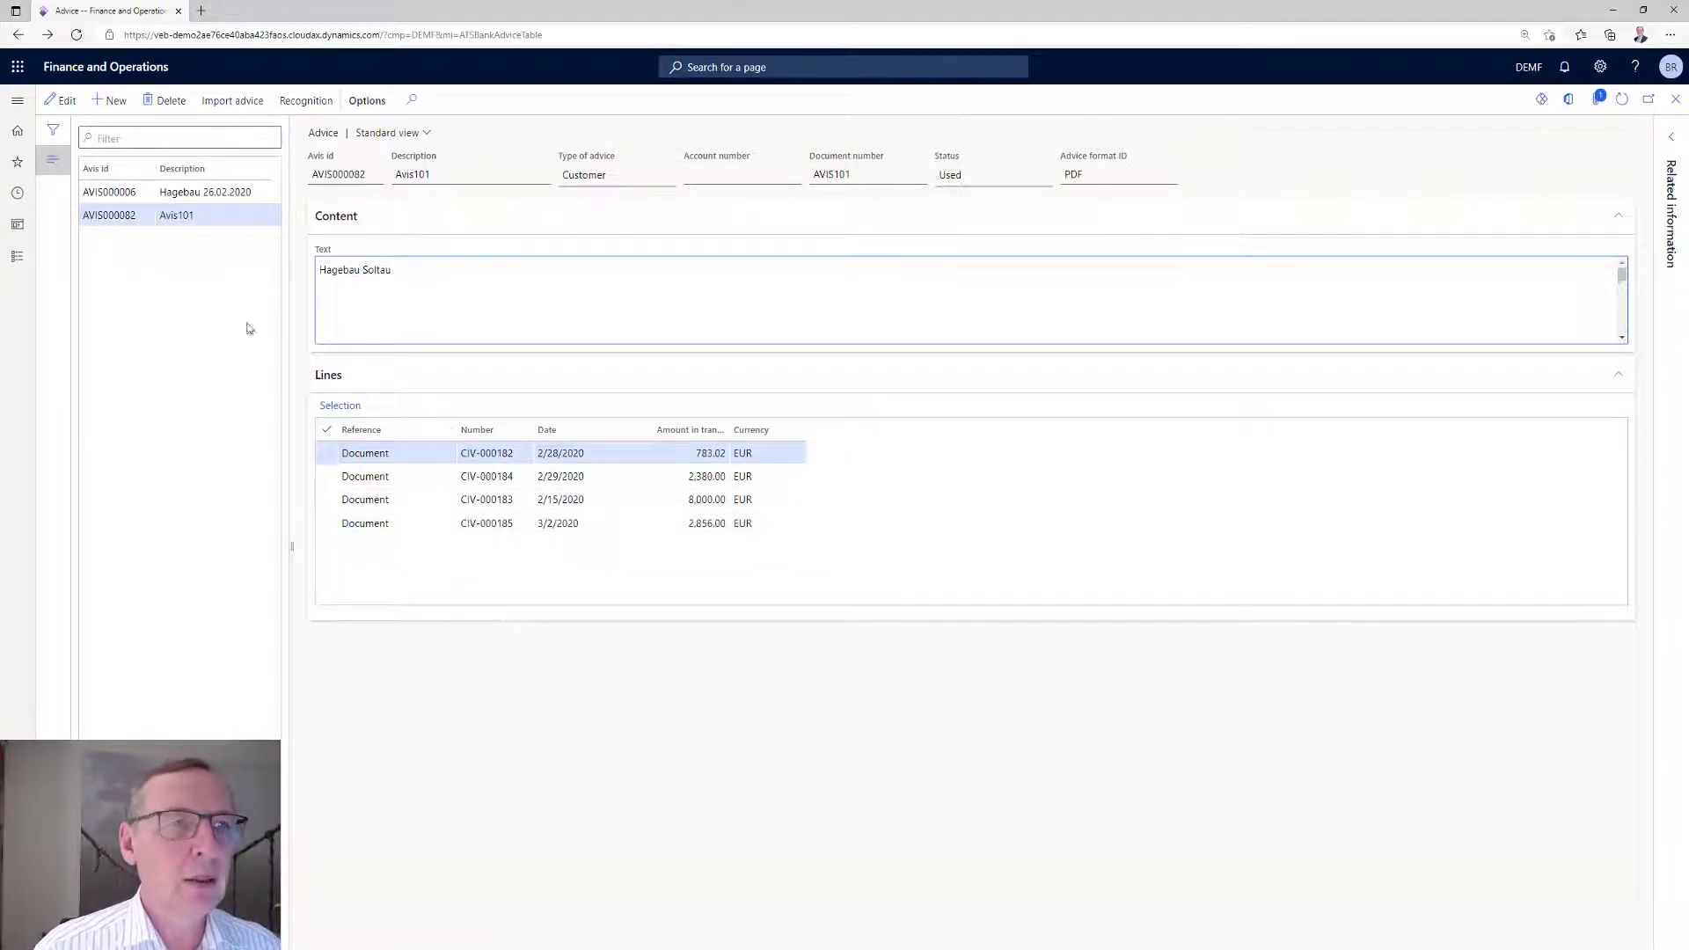
Import the MT940 file _DE_Bank_Account_statement_BAS_137_AVIS.sta into the bank statements, then read and dismiss the import messages.
click(18, 257)
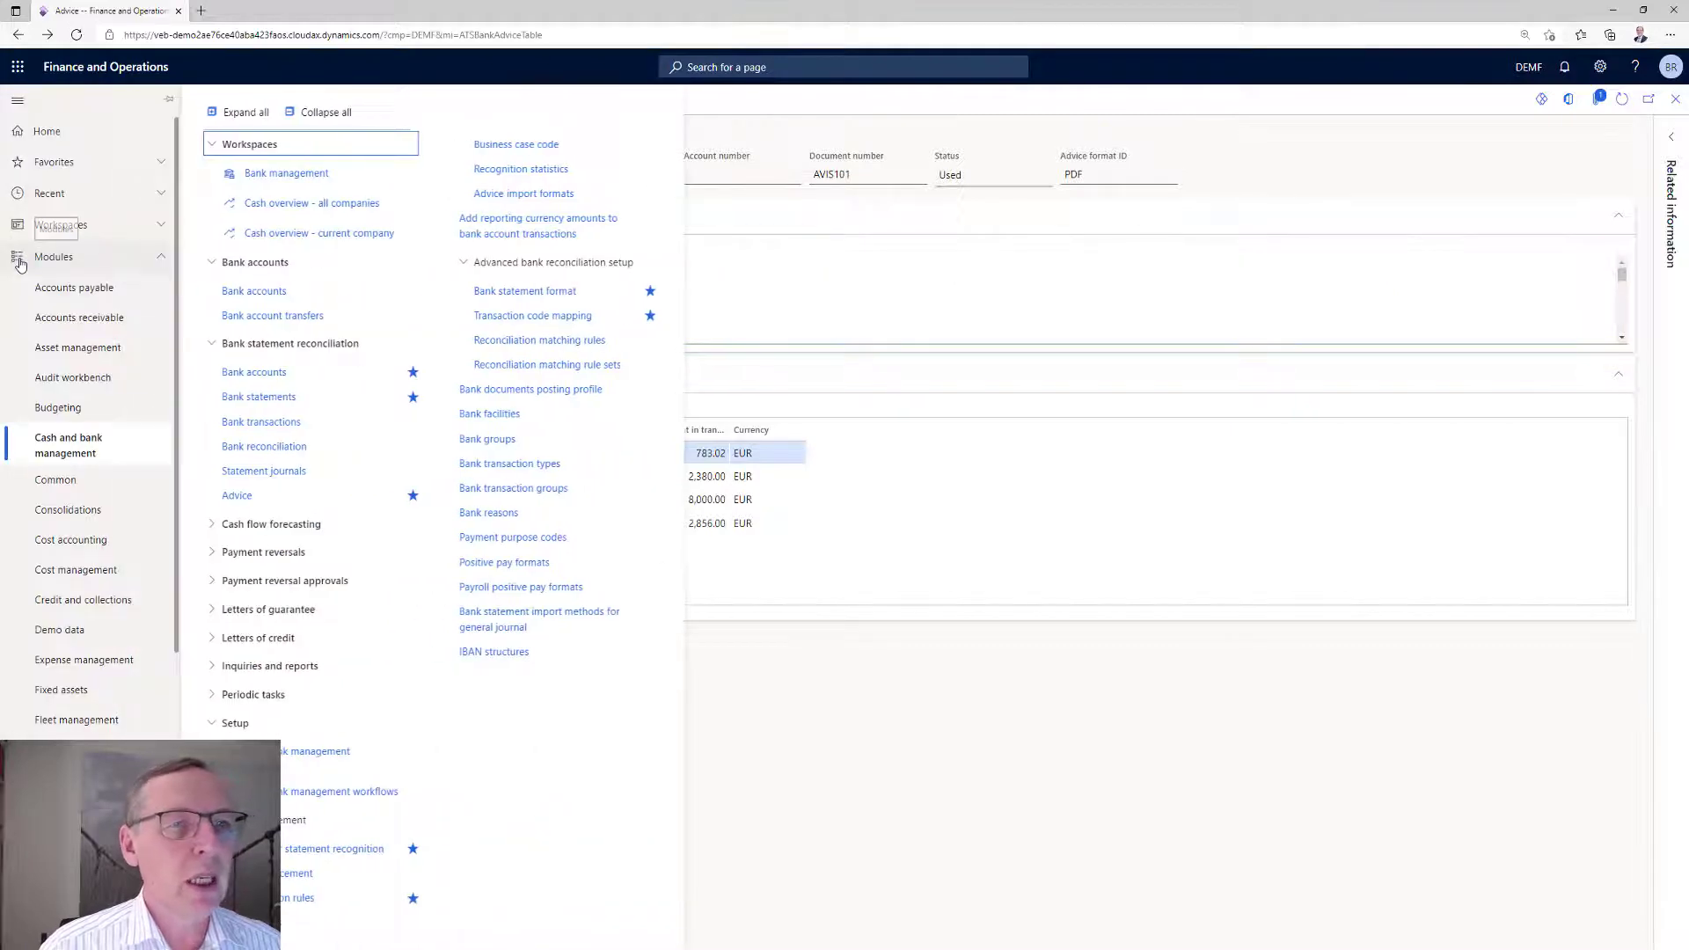
click(234, 400)
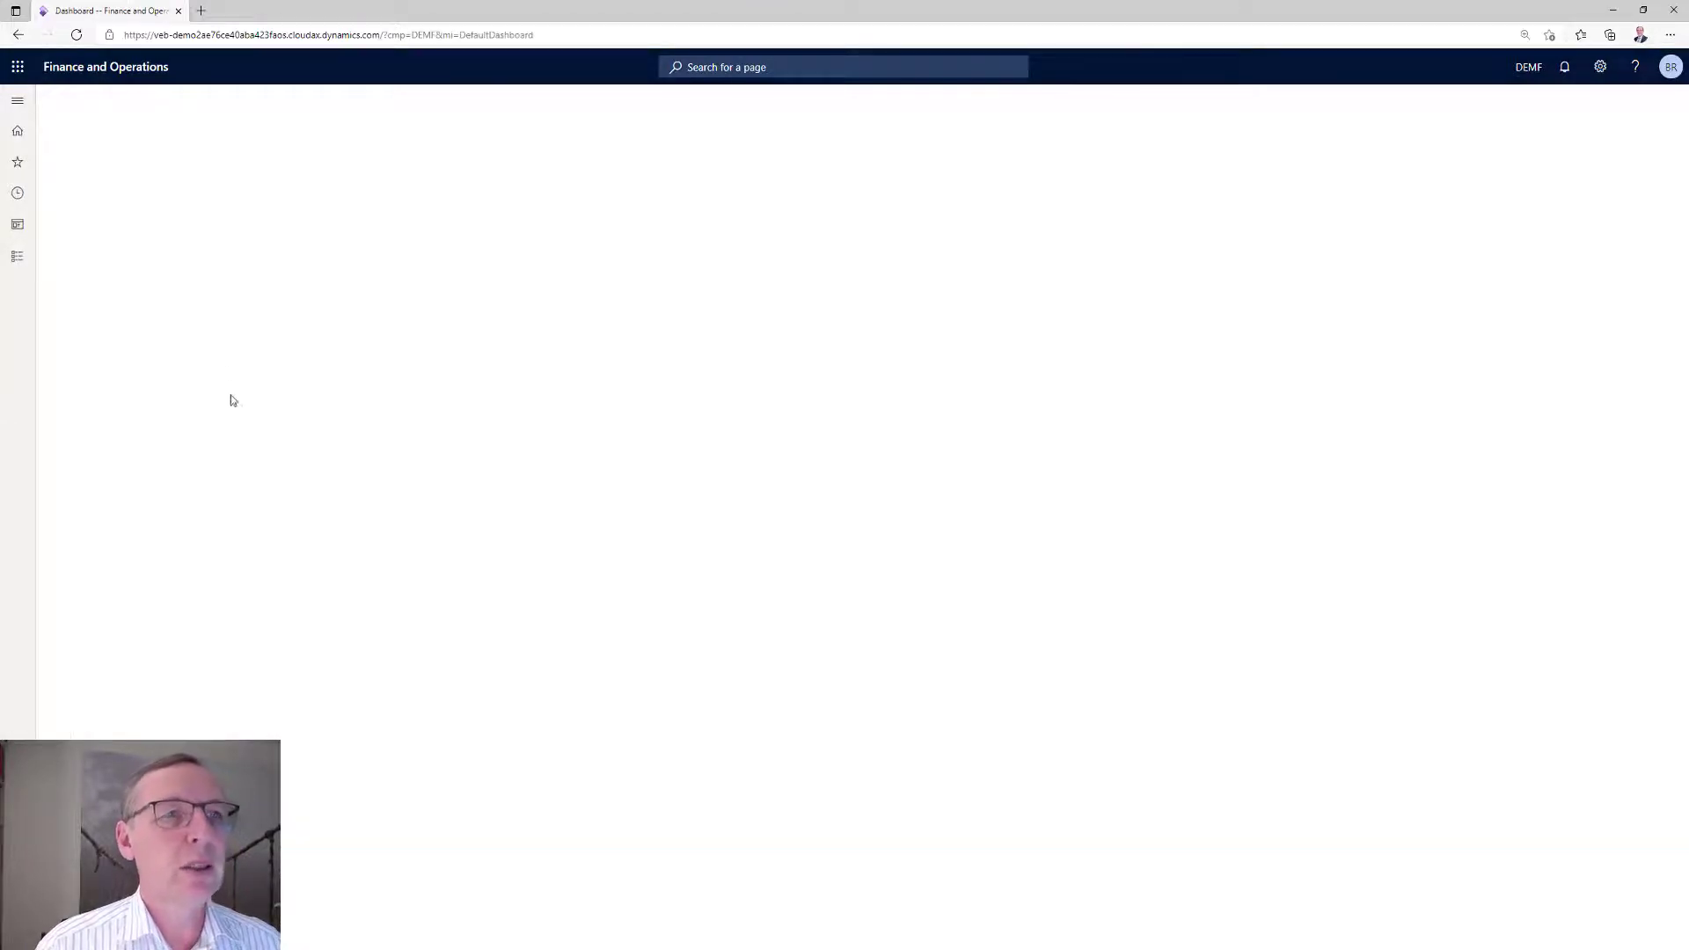
click(240, 101)
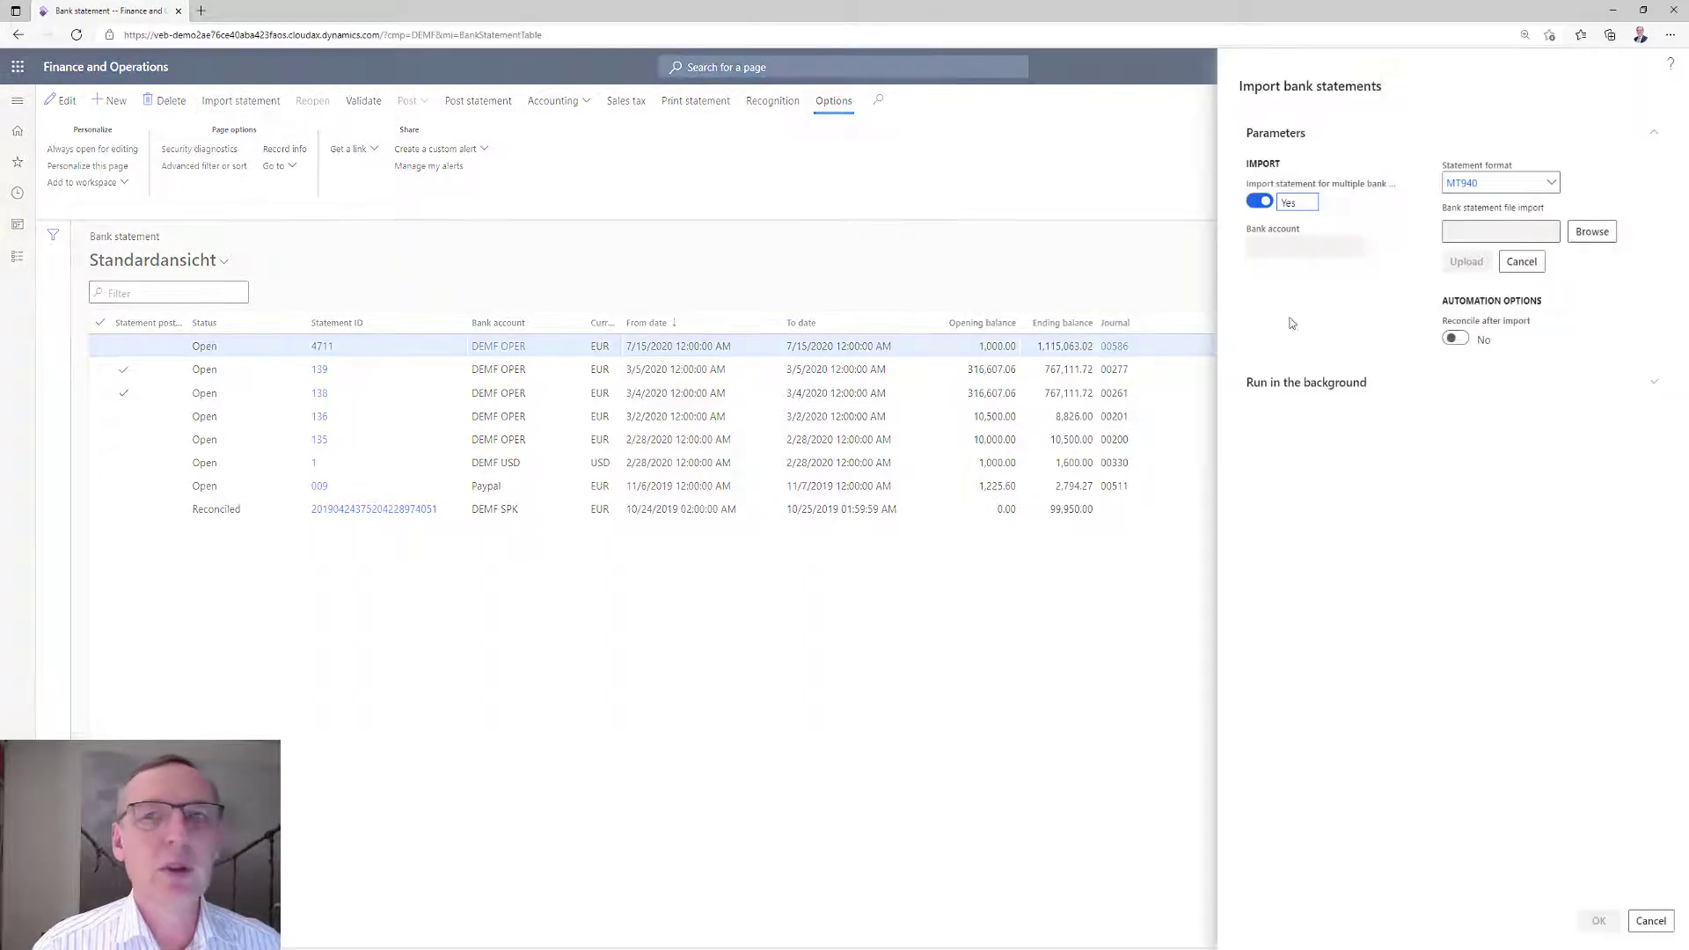
click(1591, 232)
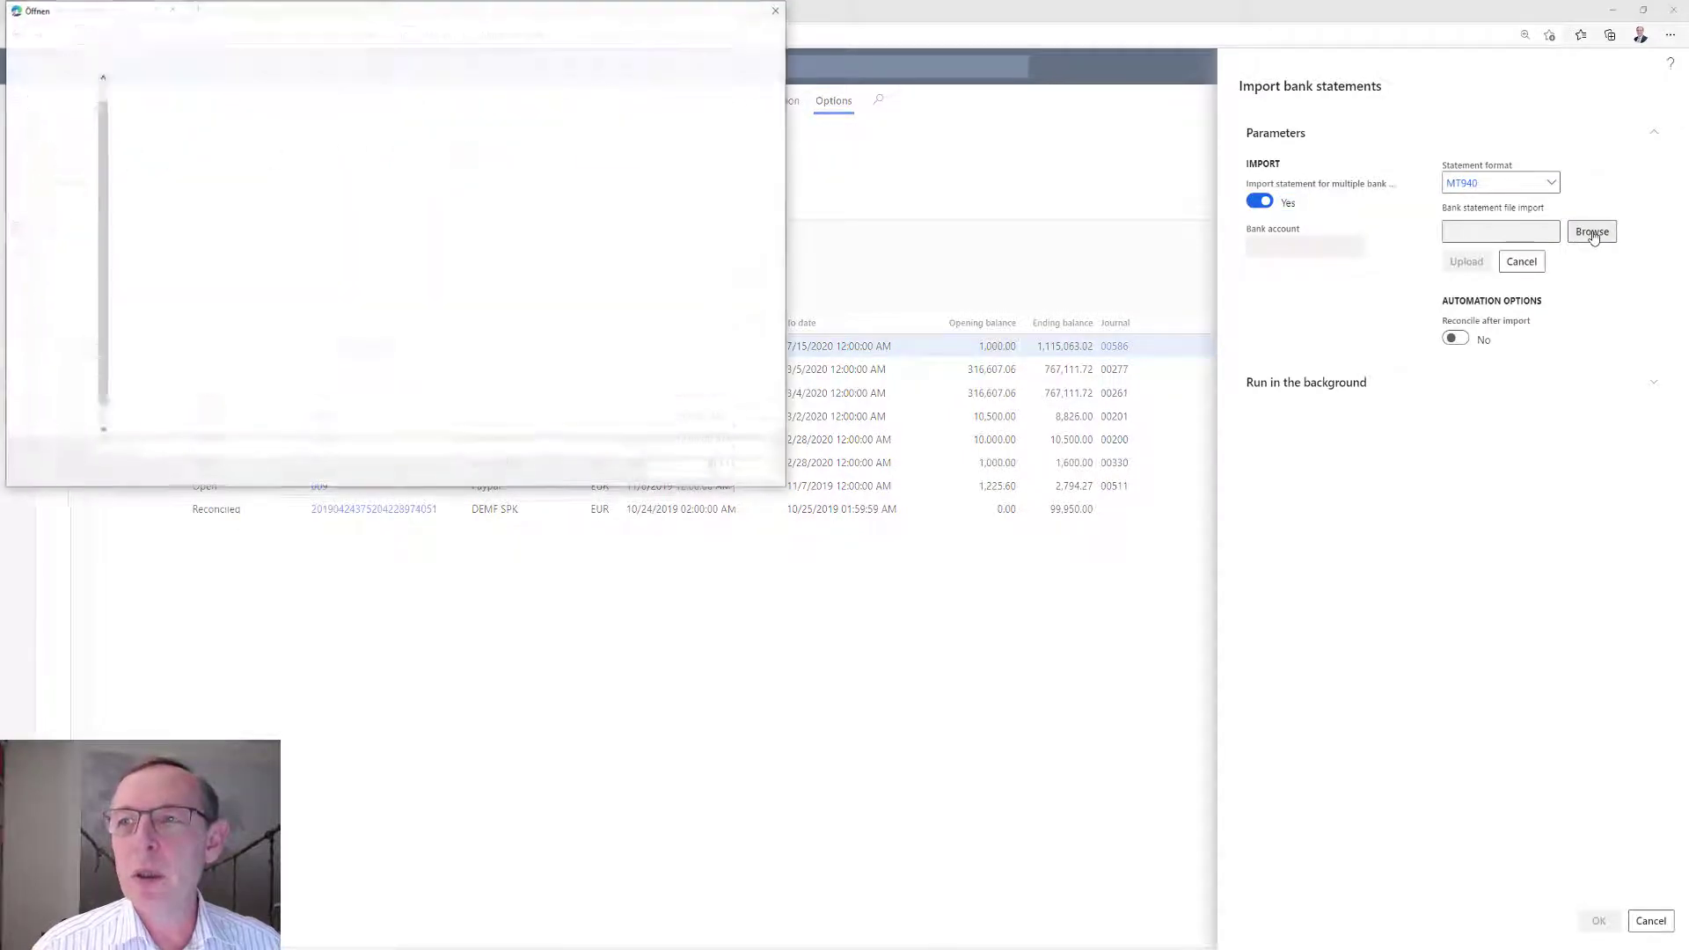
click(256, 100)
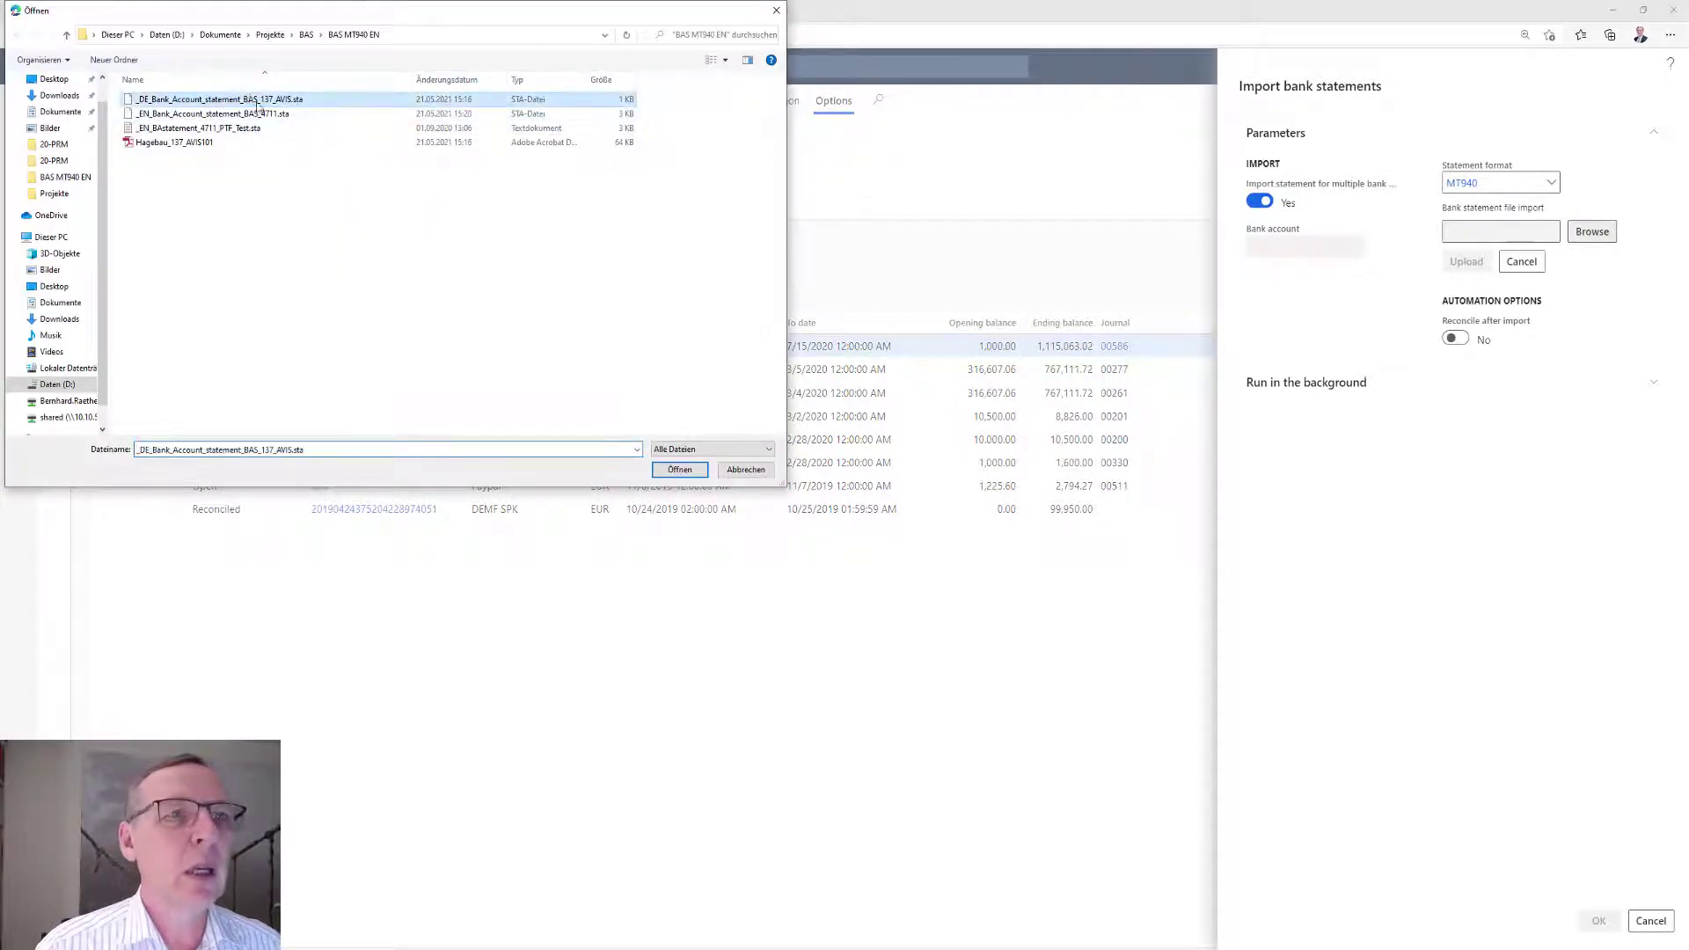
click(693, 472)
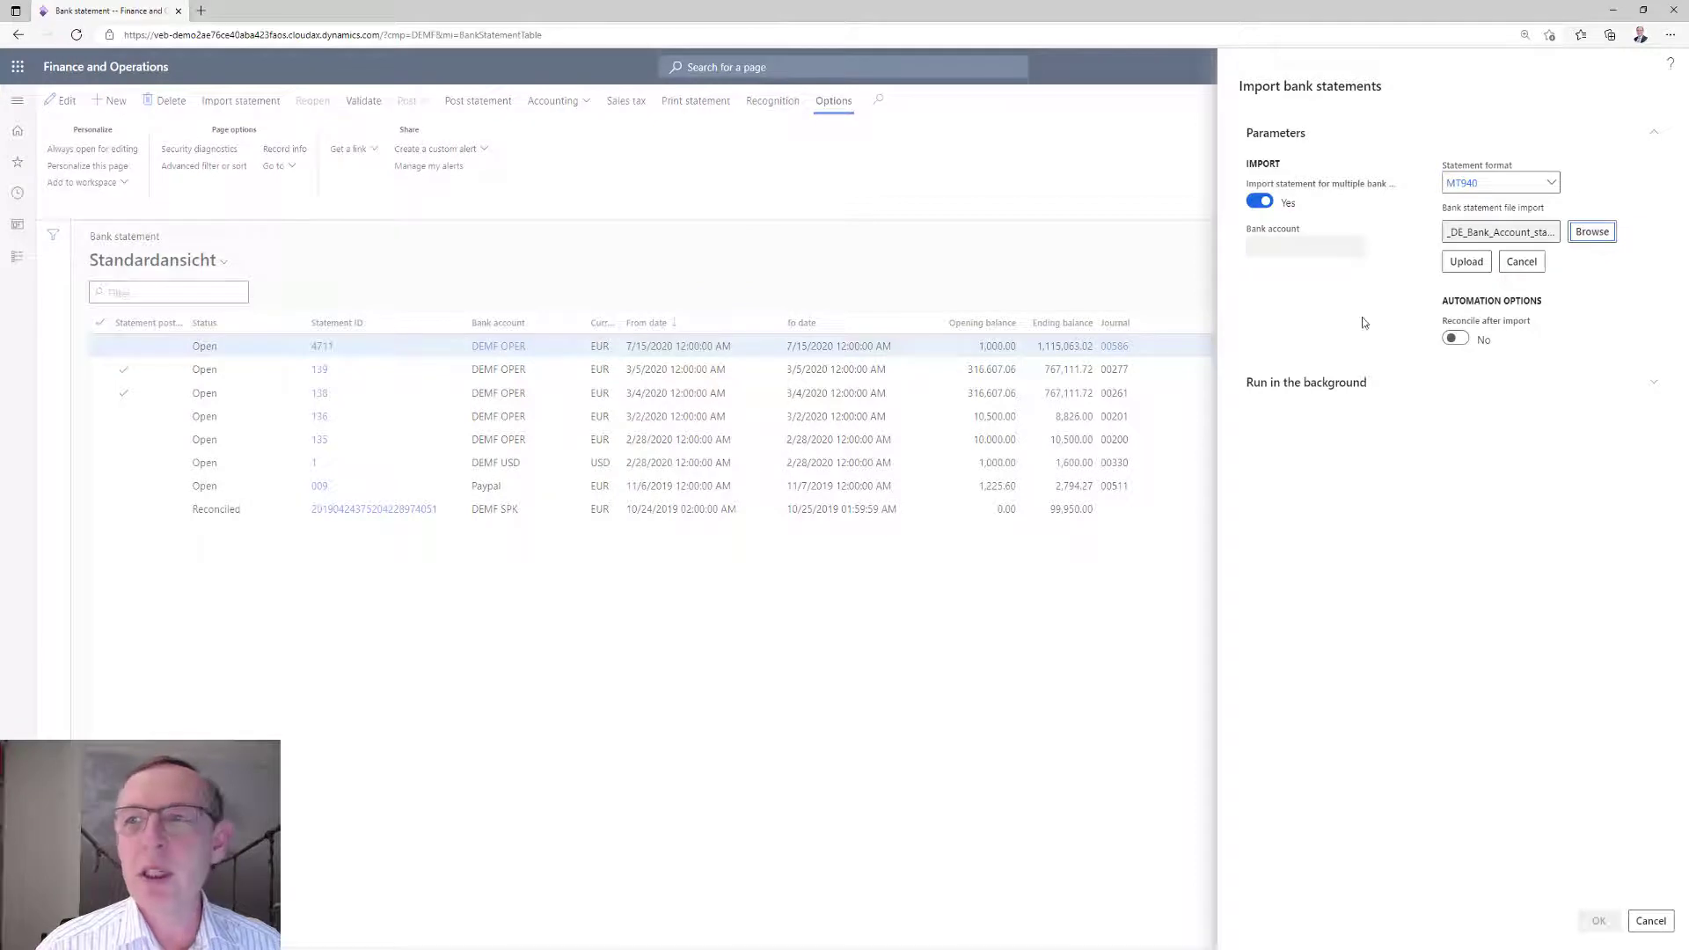
click(1465, 263)
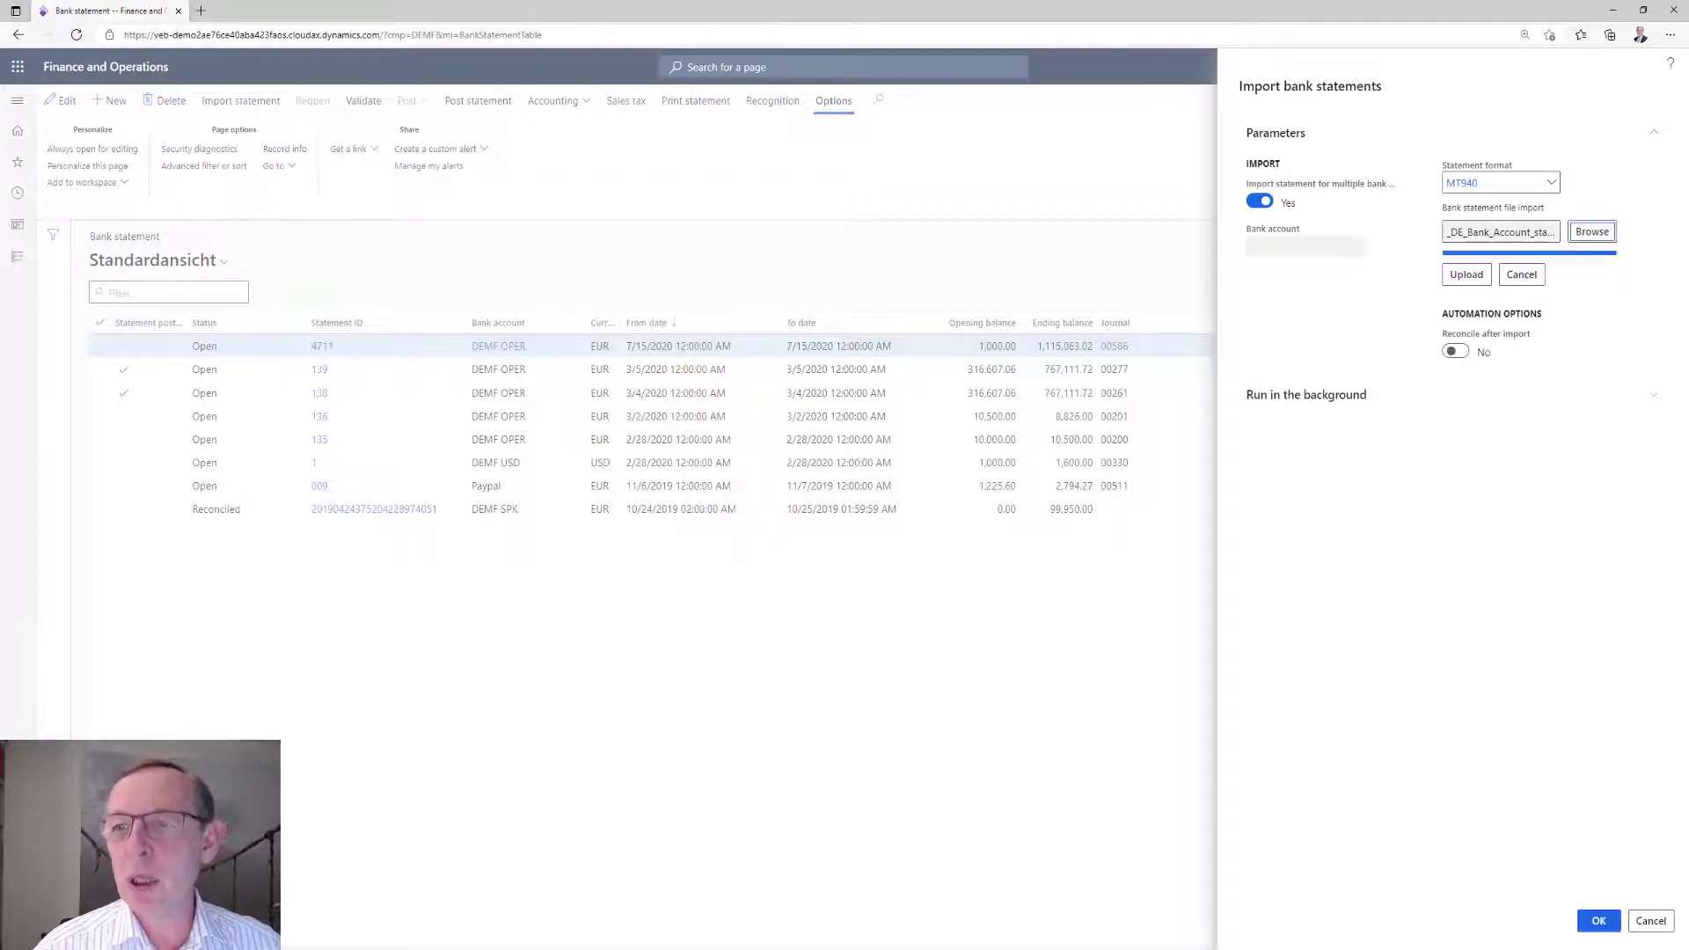
click(1599, 924)
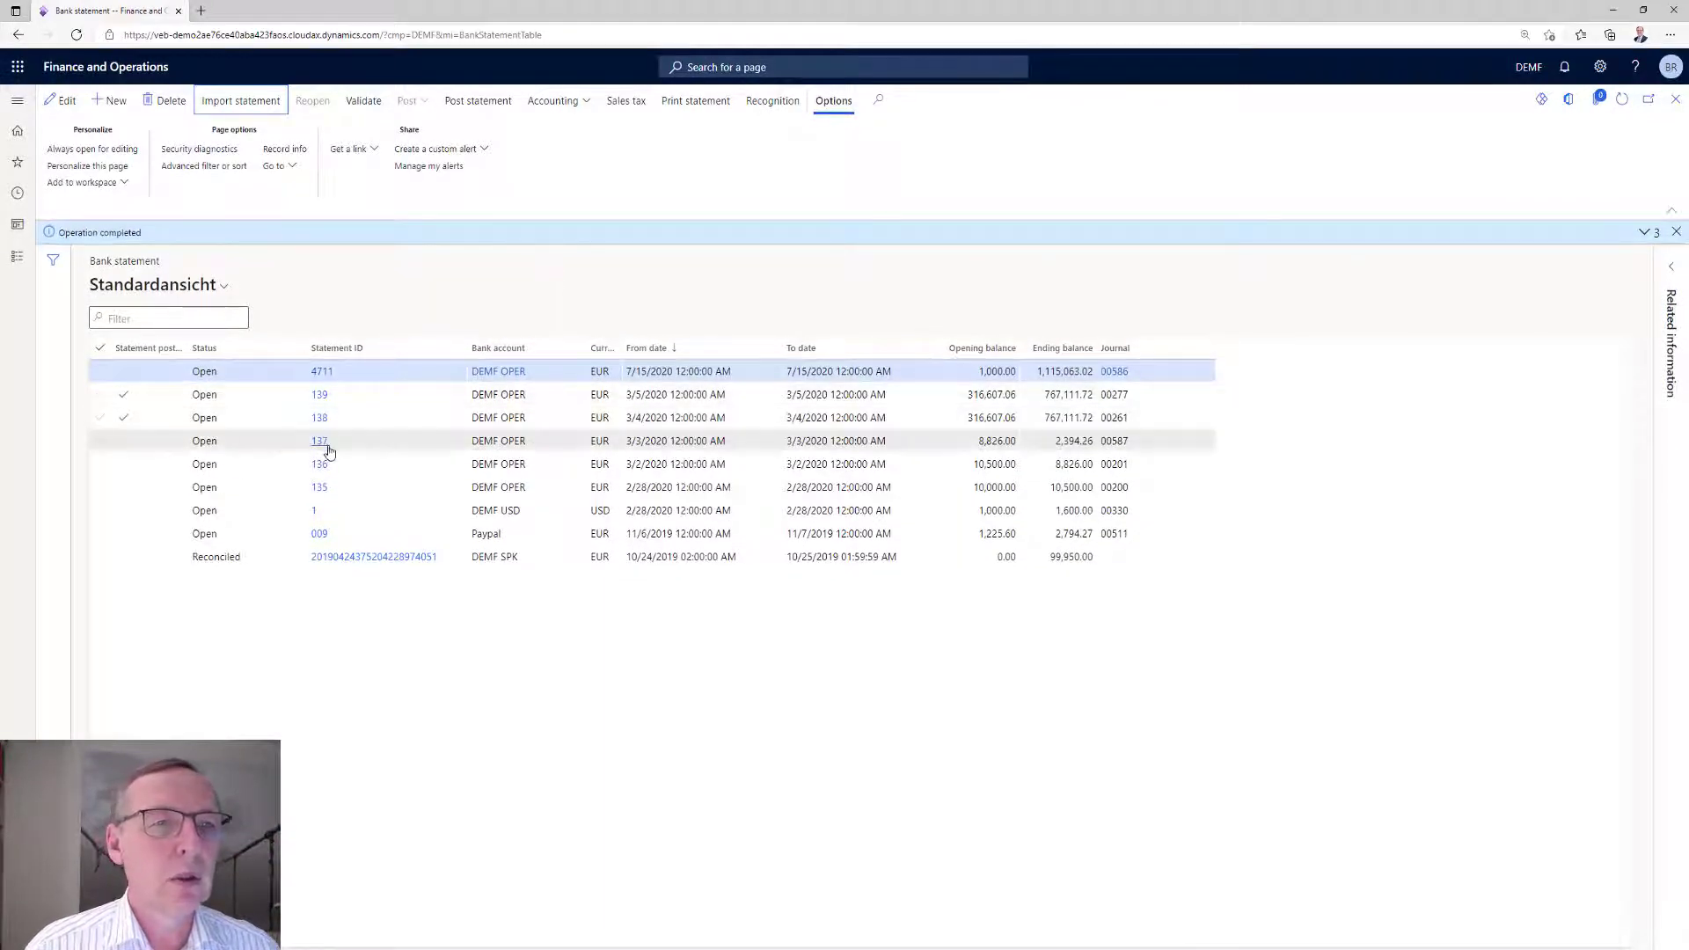
click(1644, 233)
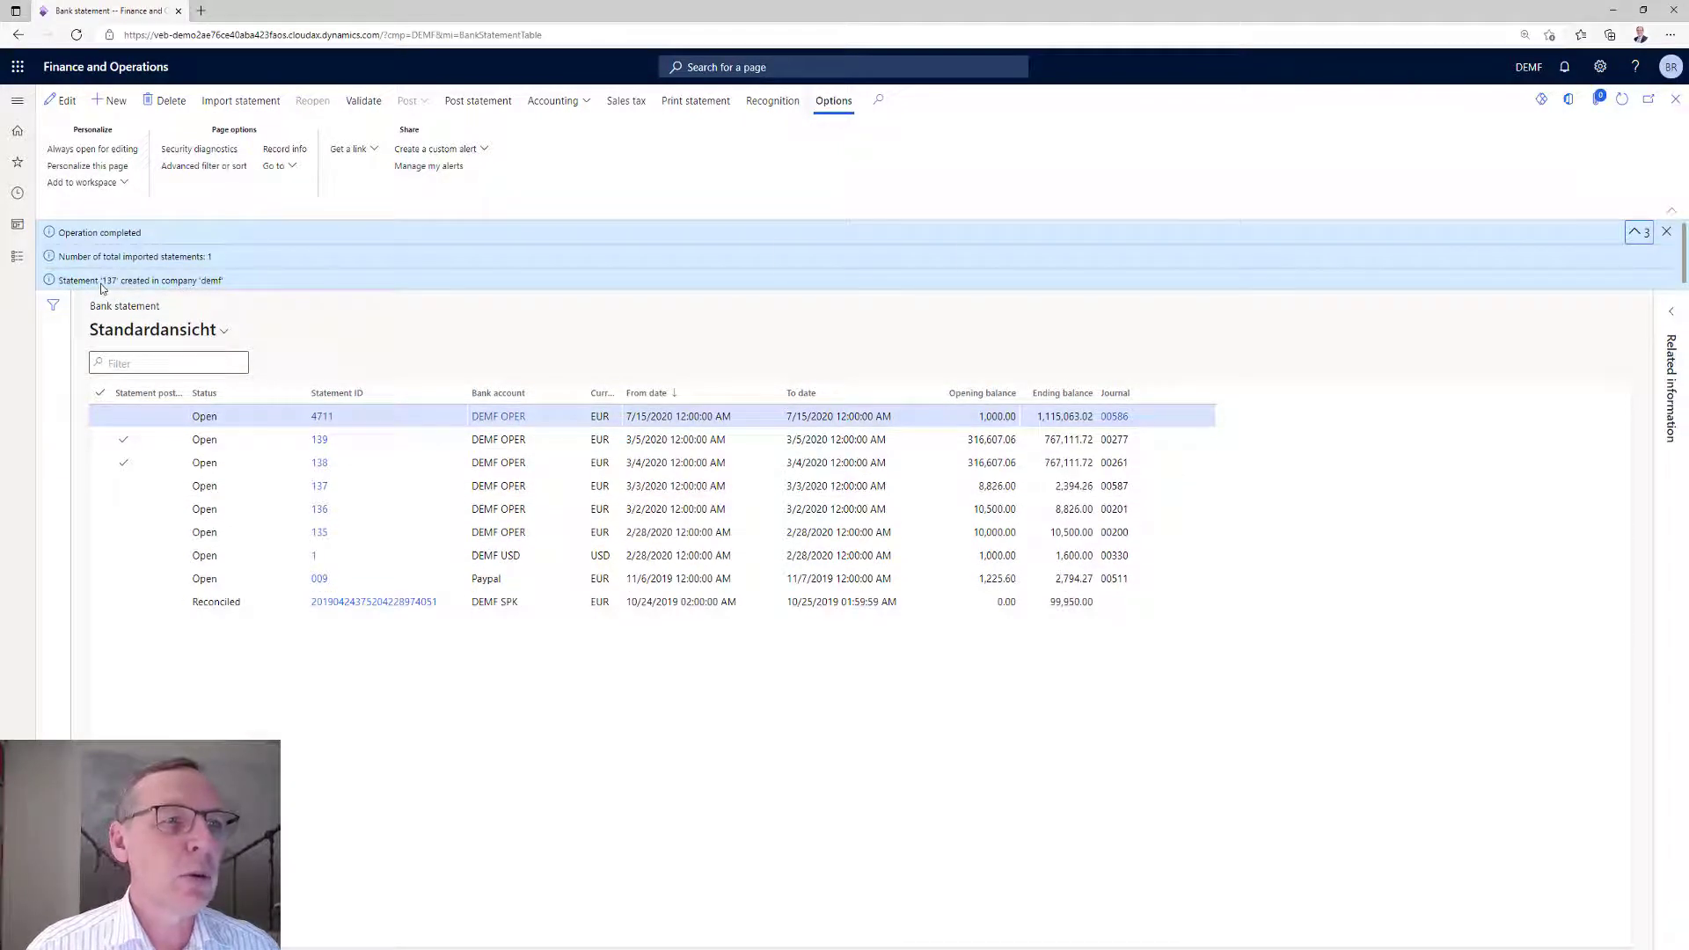
click(1667, 232)
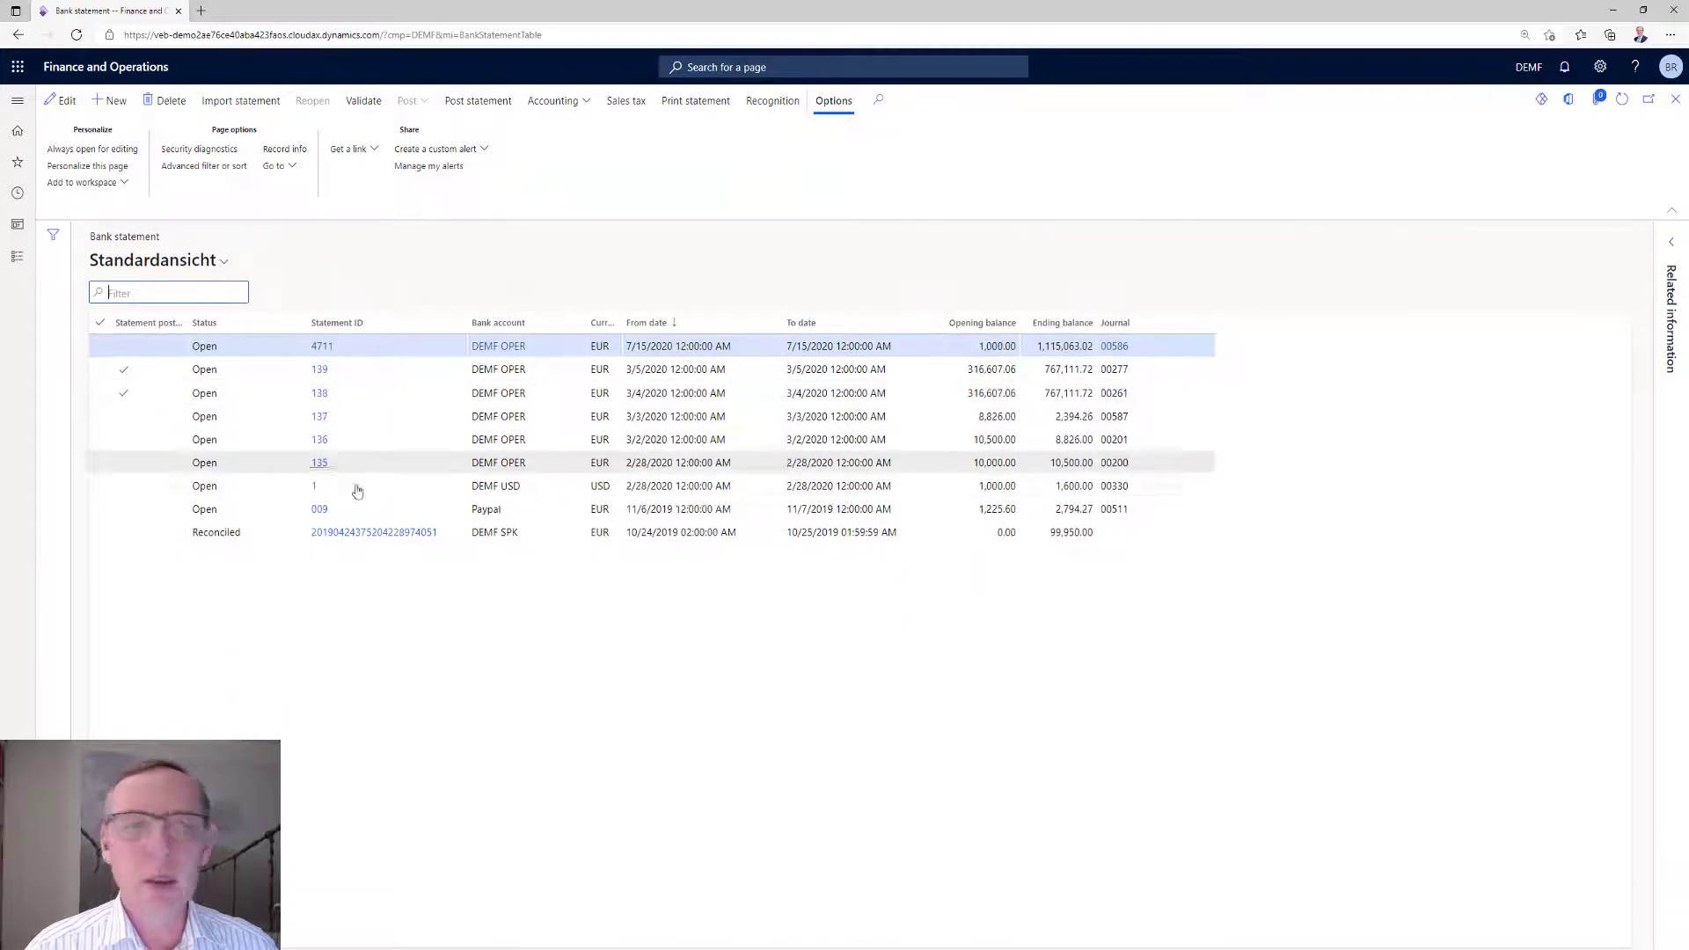
Run recognition on bank statement 137 and check the recognition protocol of its AVIS101 line.
click(316, 422)
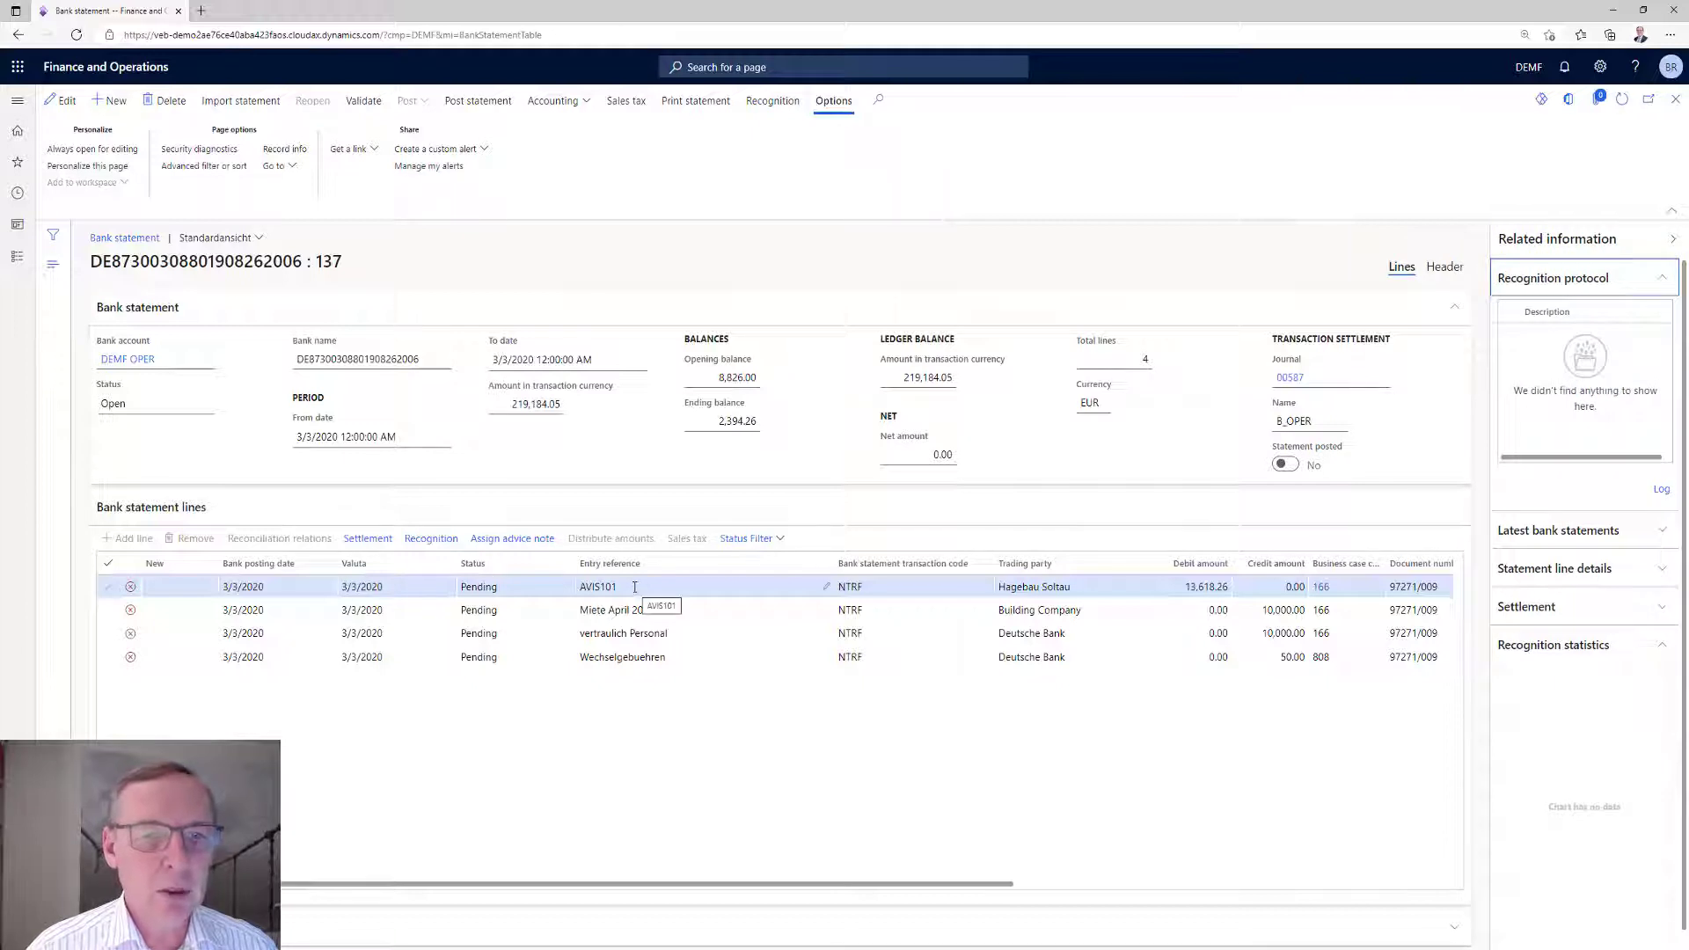
click(581, 587)
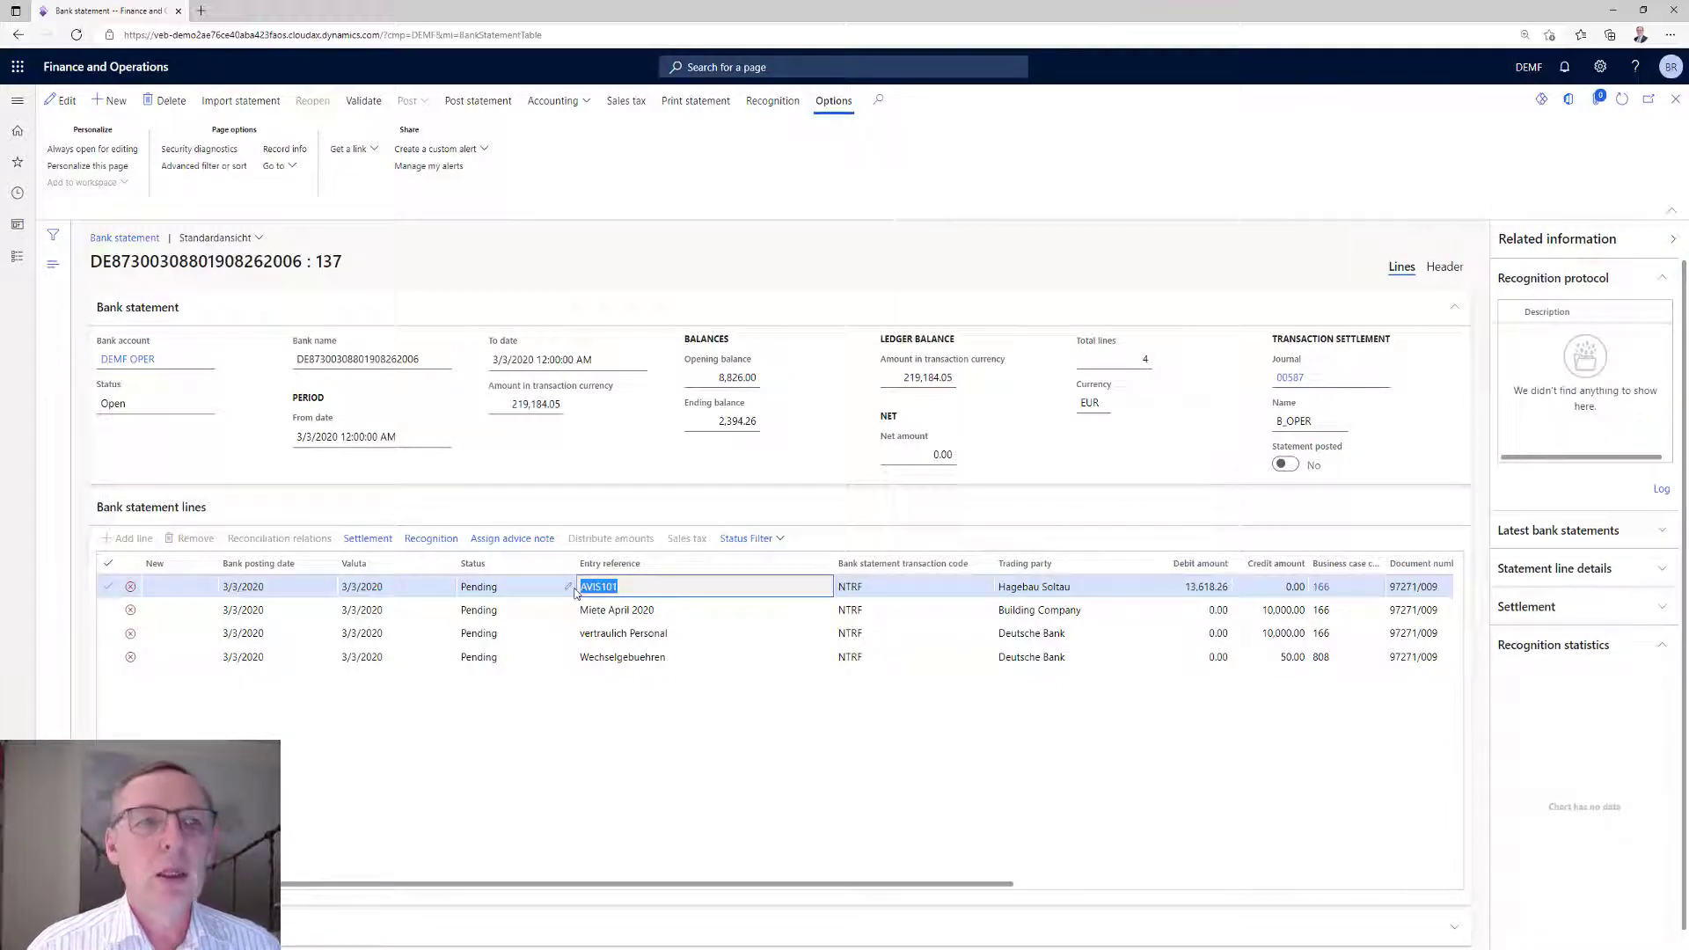
click(759, 107)
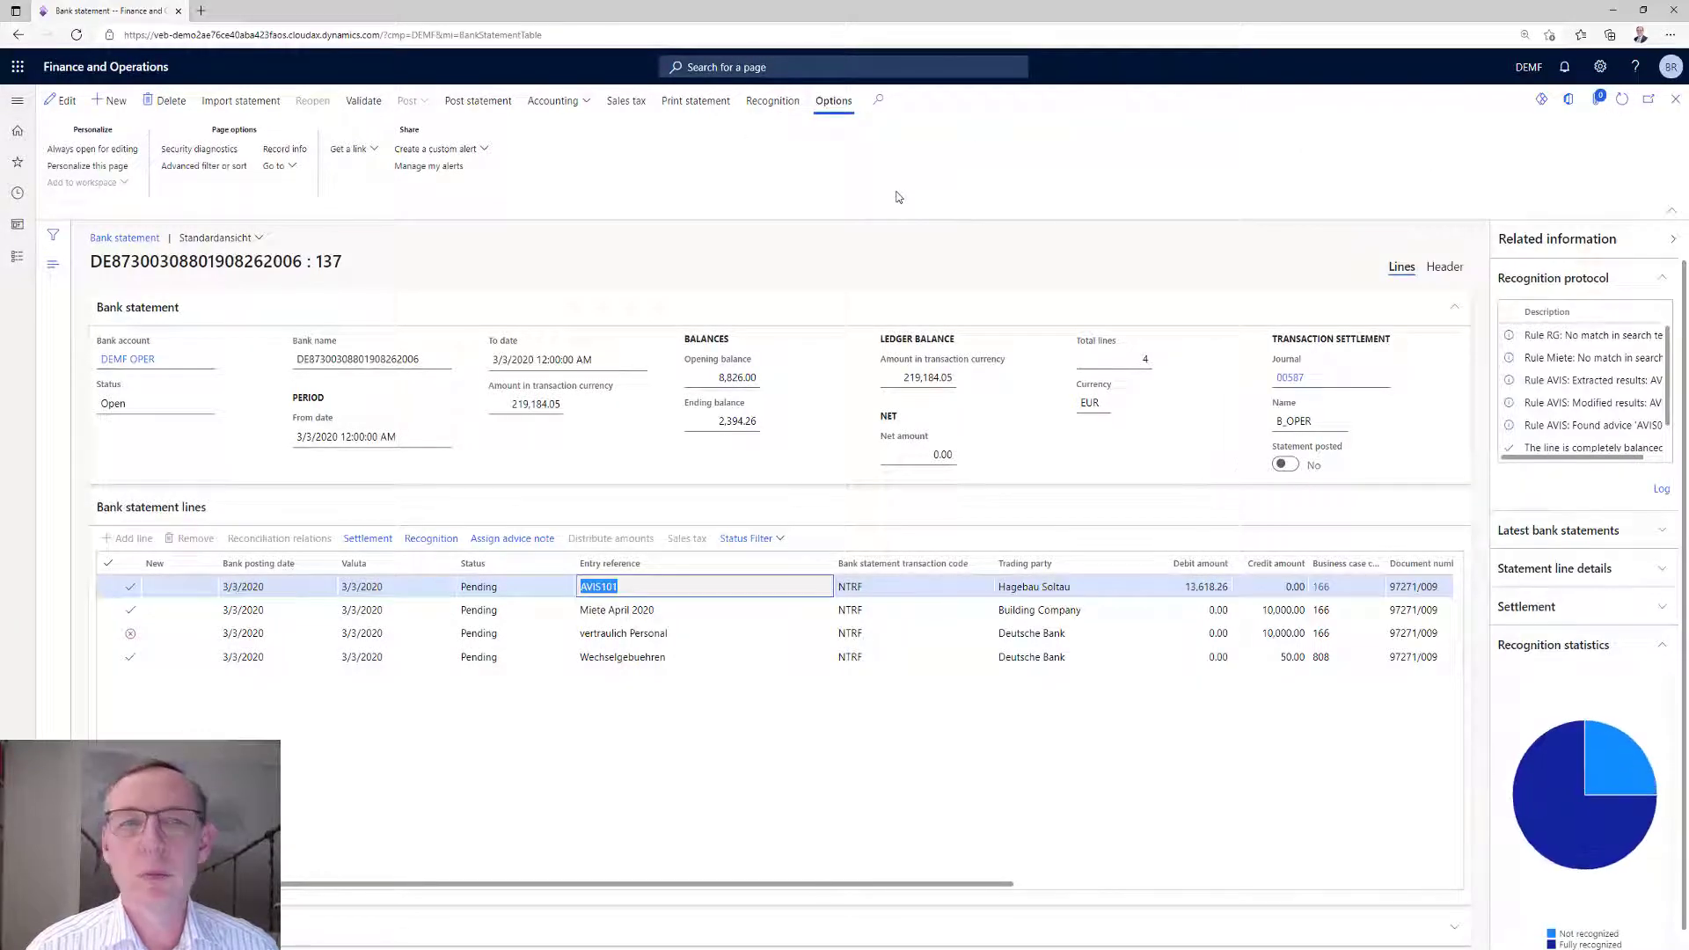
click(1661, 489)
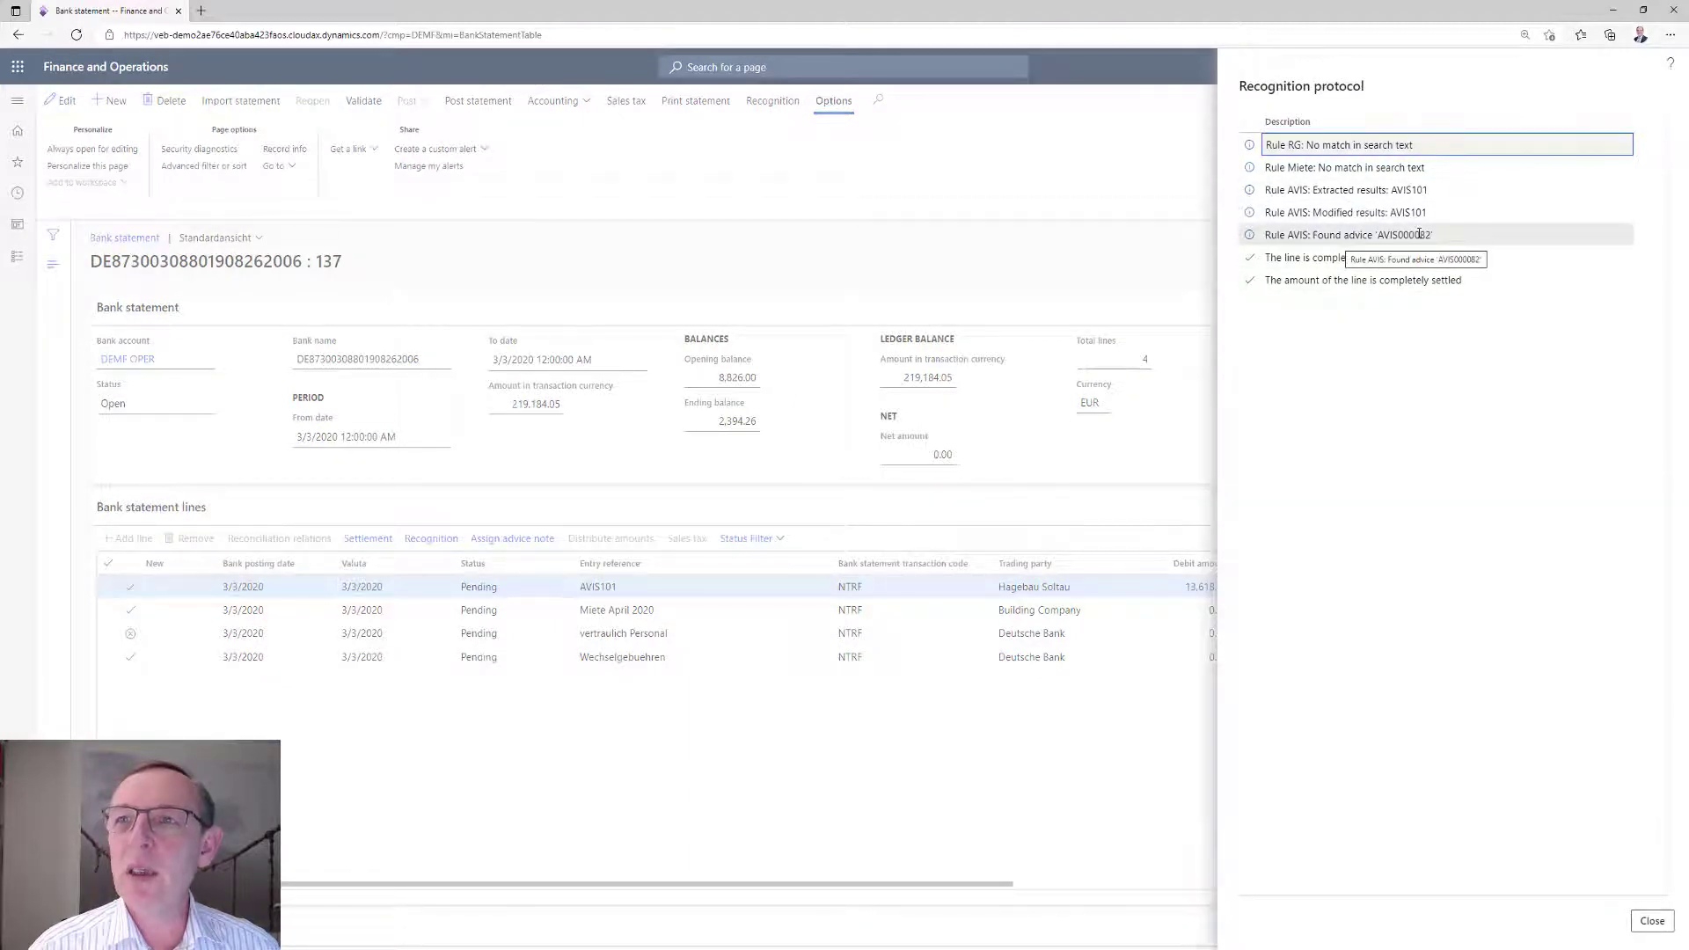
click(1652, 921)
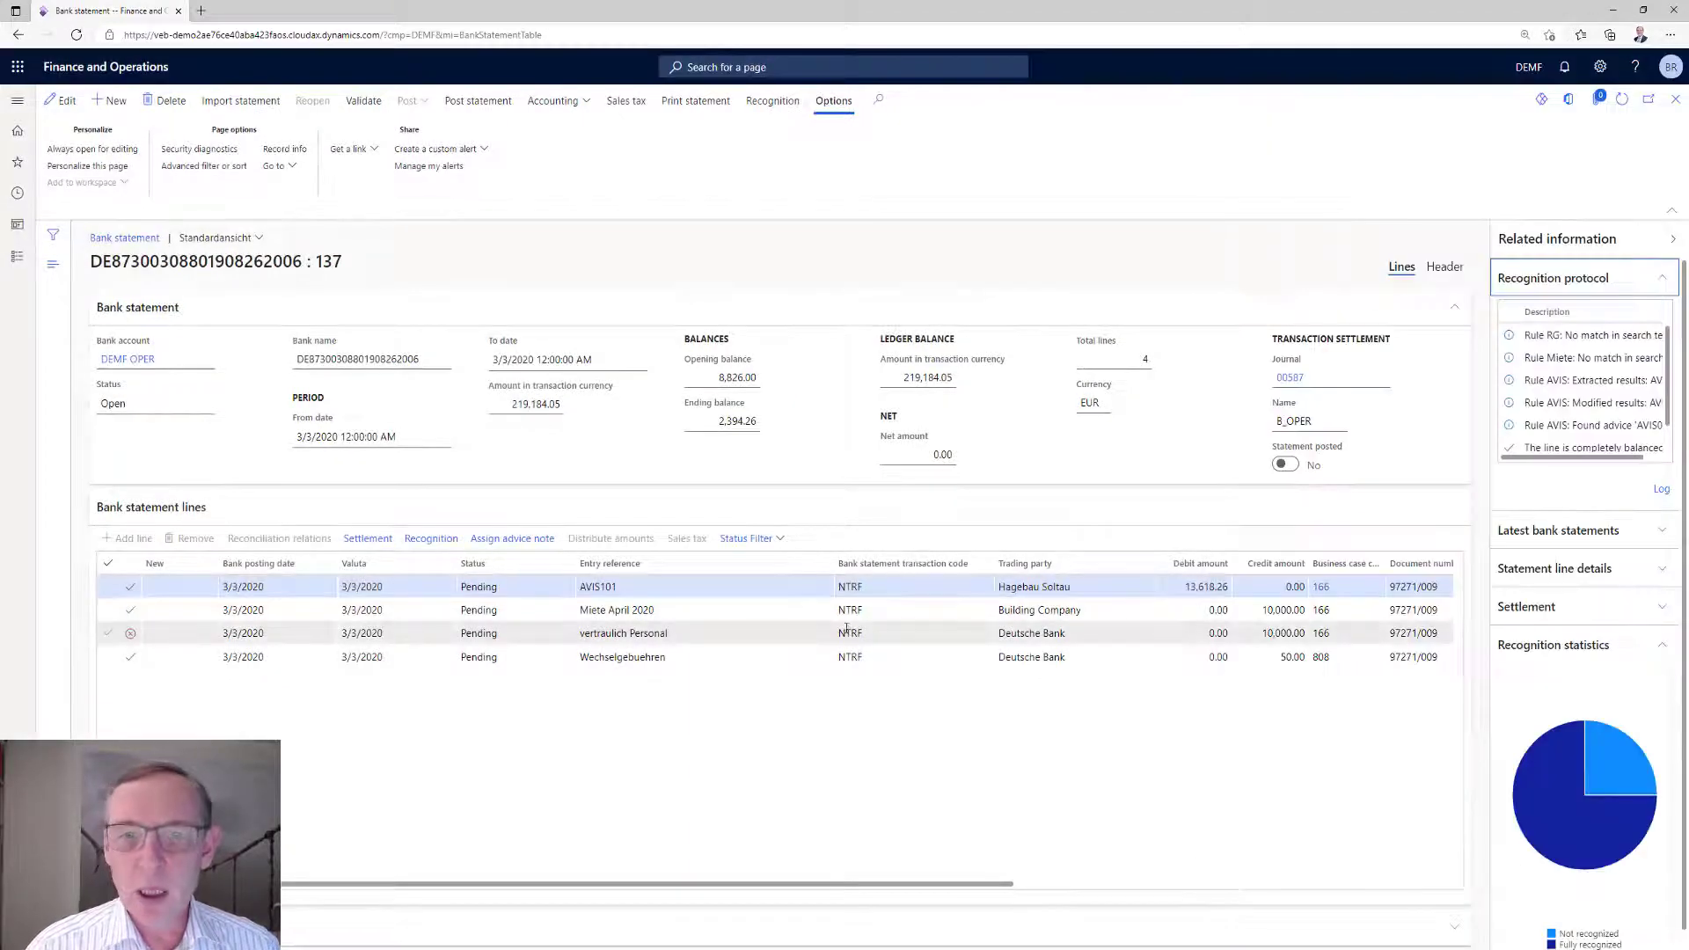
Review the AVIS101 line's settlement vouchers and the invoices marked for customer DE-202, and return to the statement.
click(376, 541)
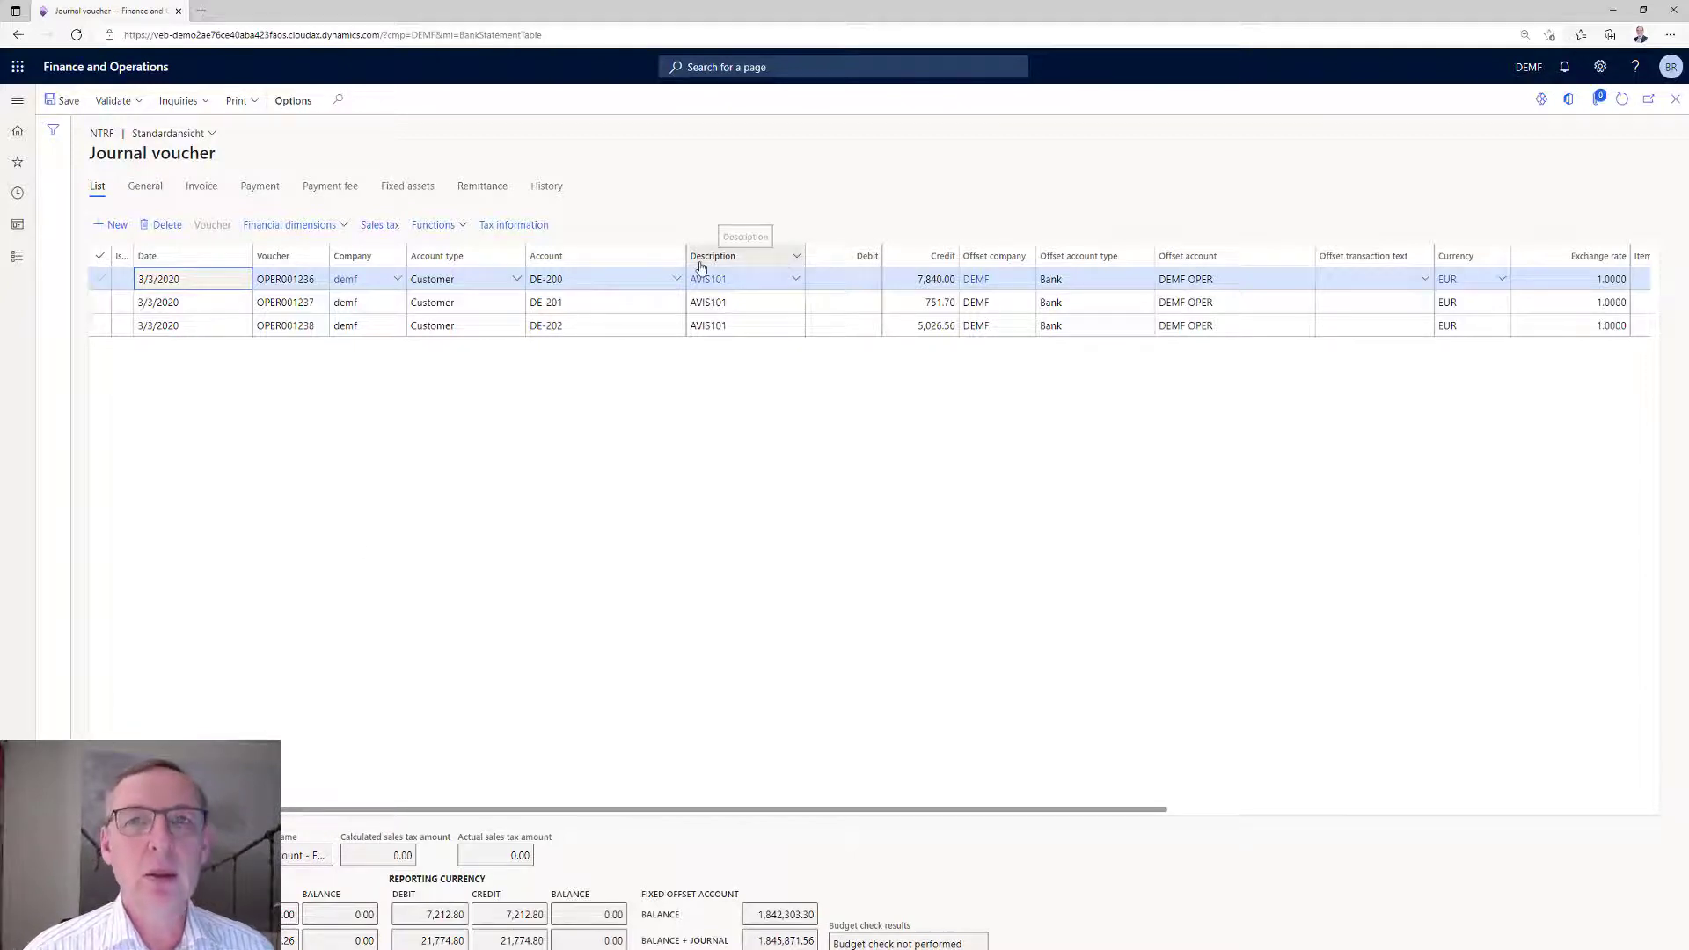
click(736, 327)
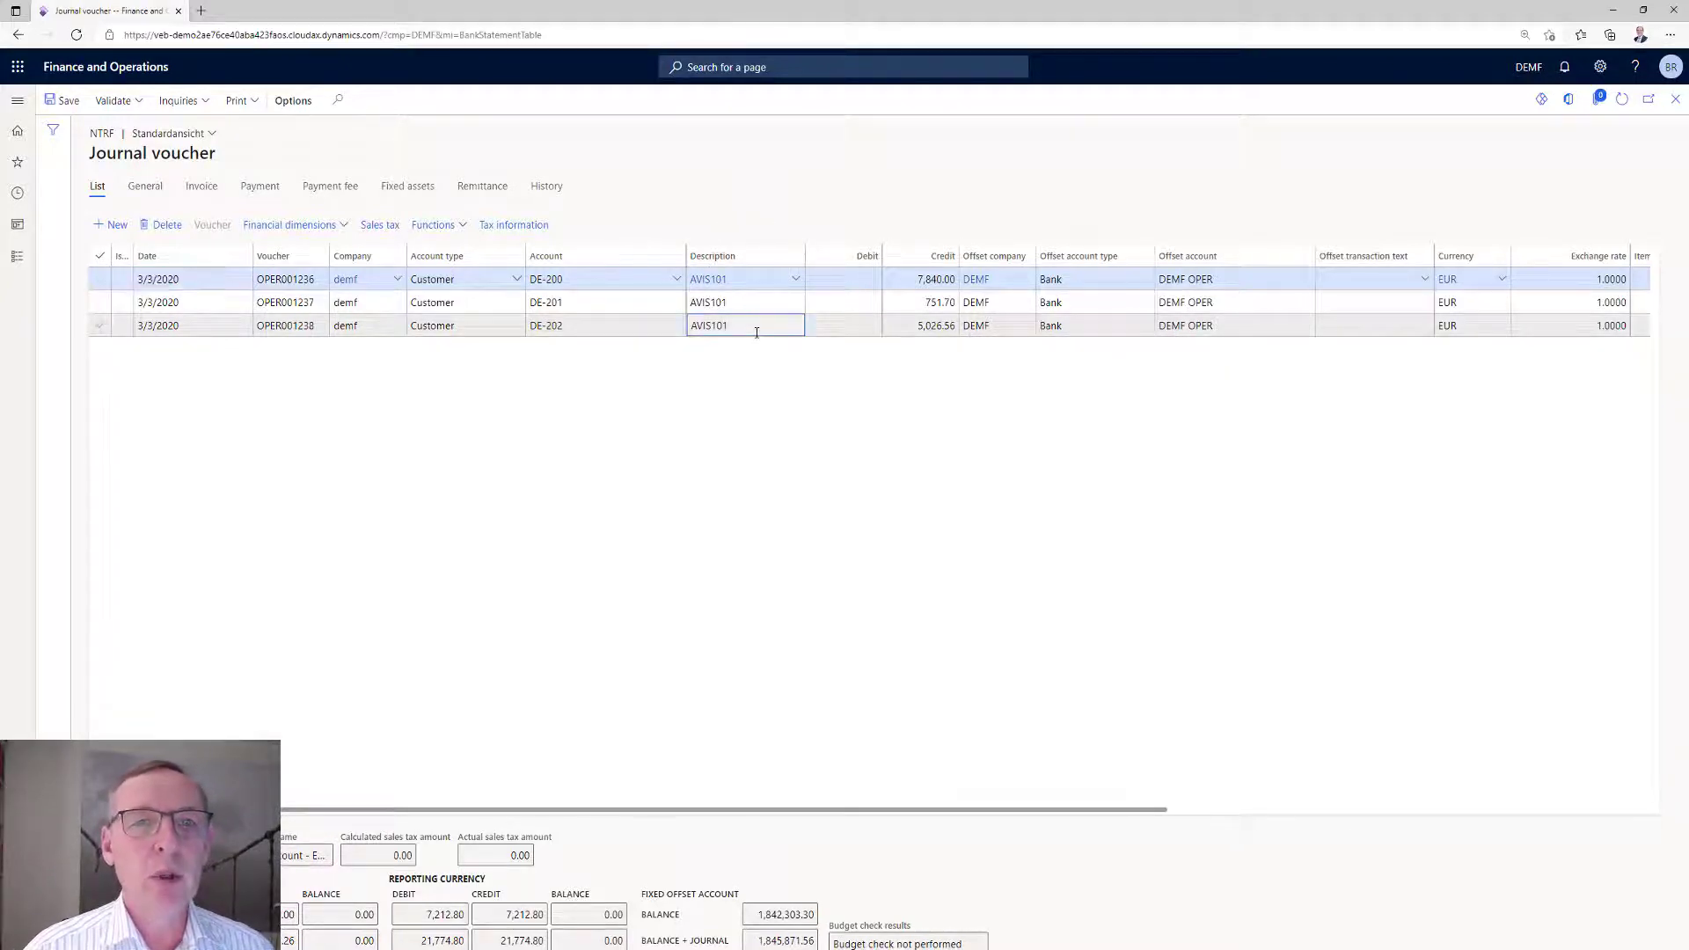
click(436, 226)
click(443, 250)
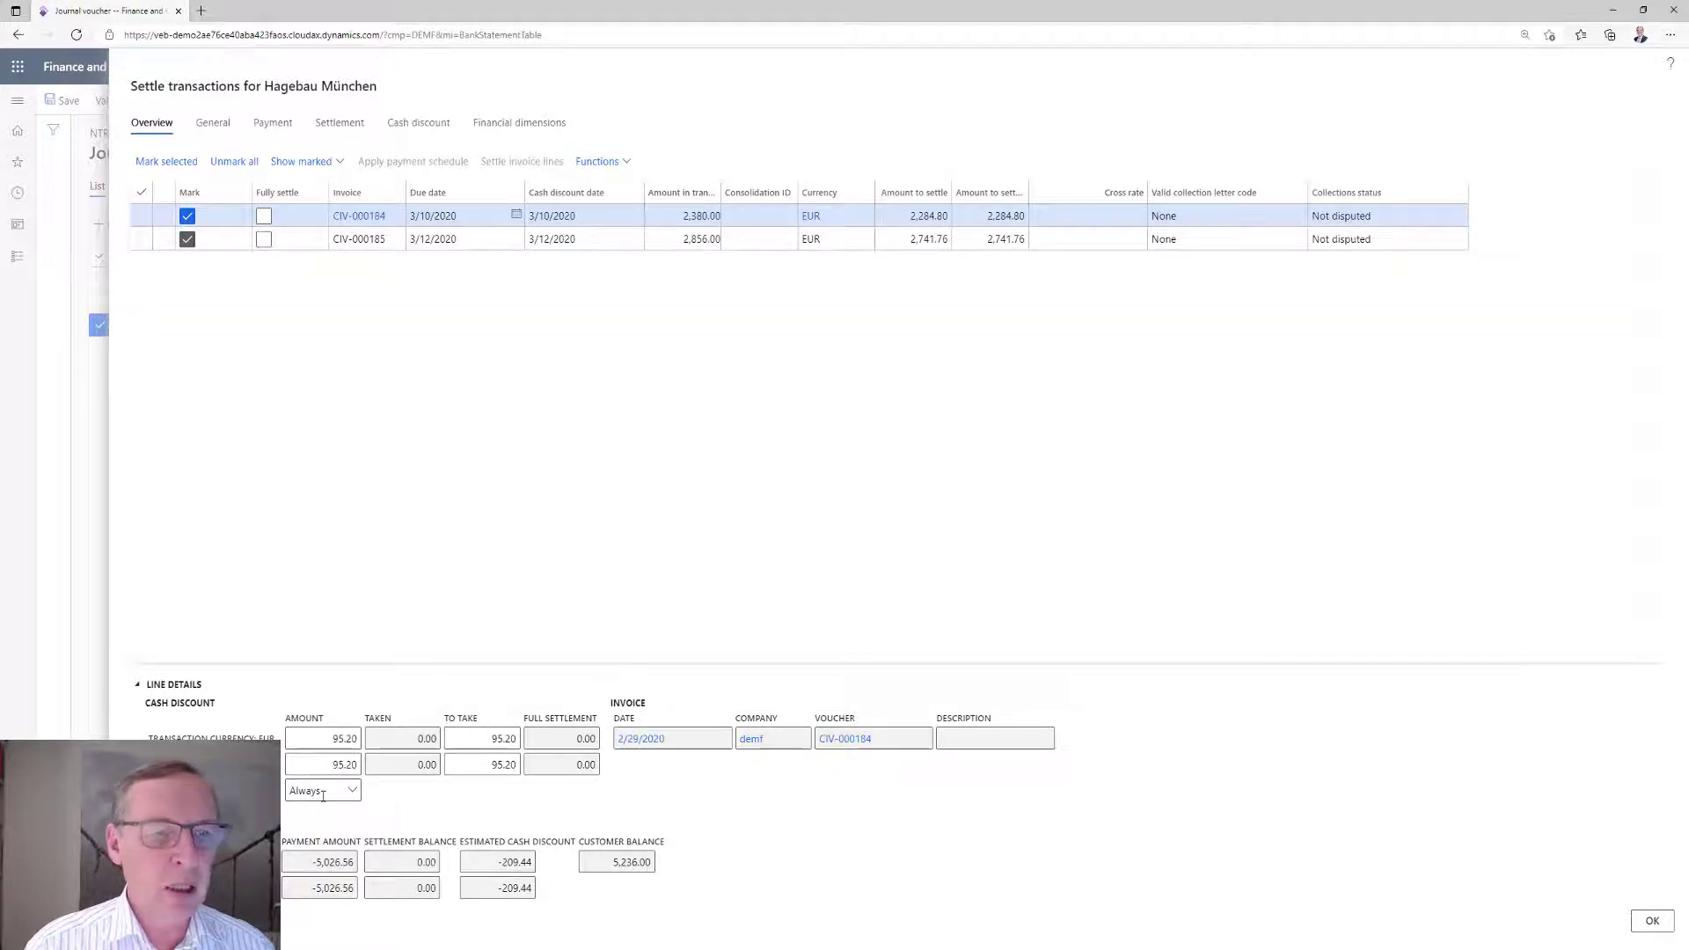
click(1652, 921)
click(1669, 101)
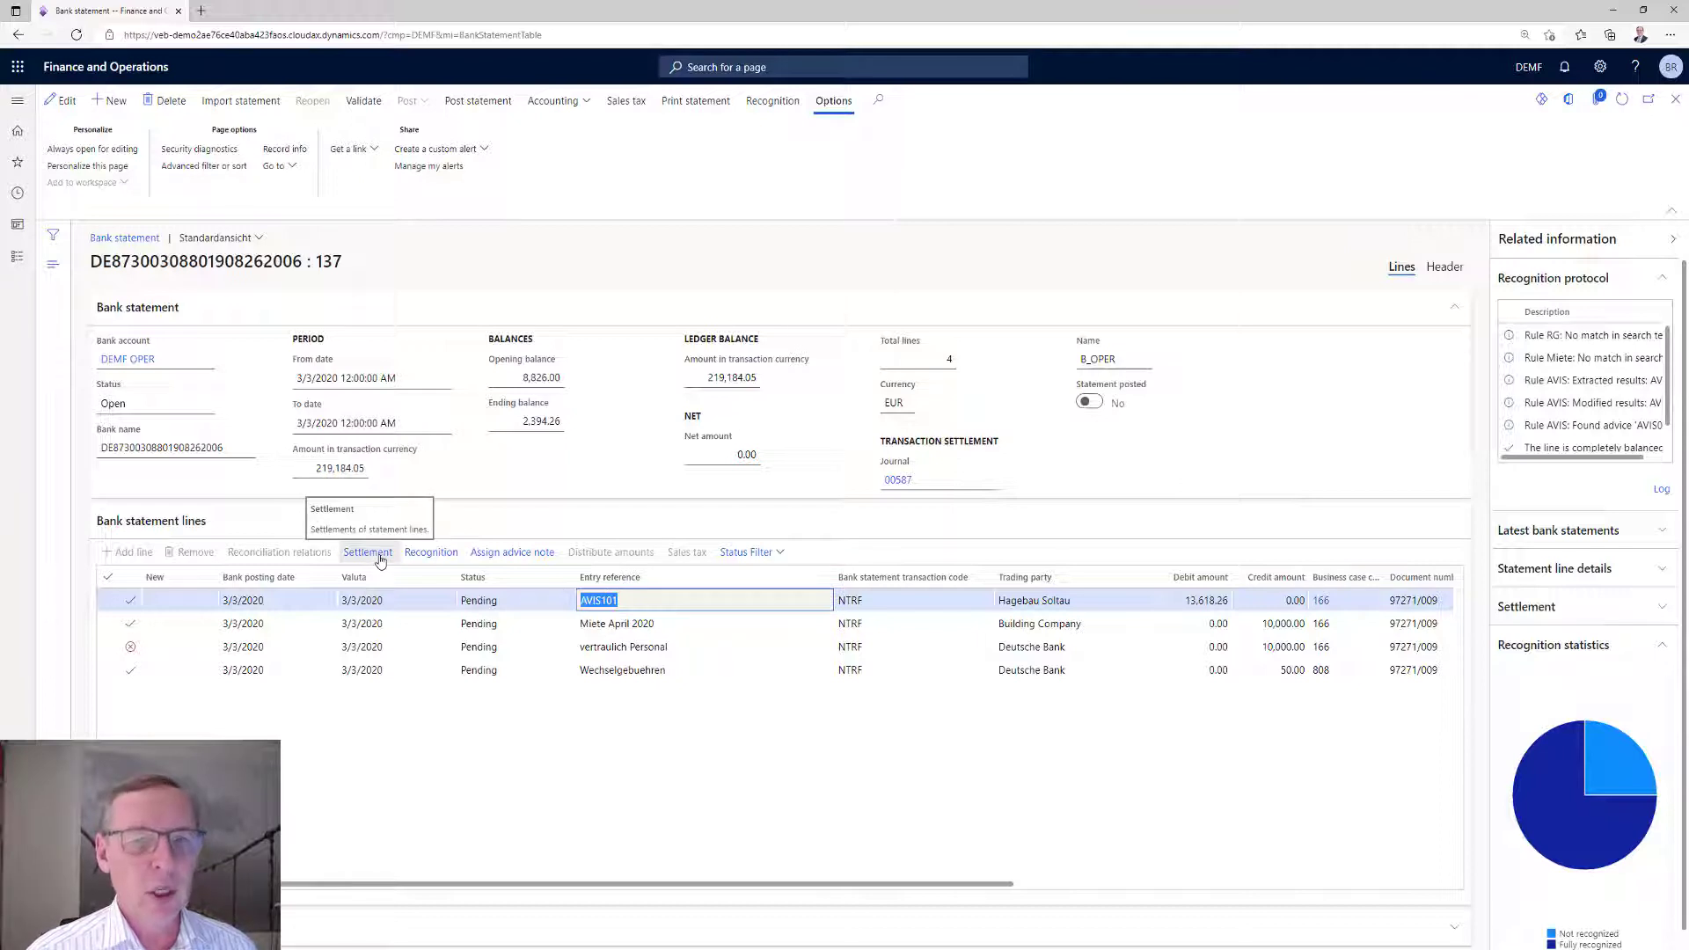
Leave the statement and view the general and advice settings in the bank statement recognition parameters.
click(1675, 102)
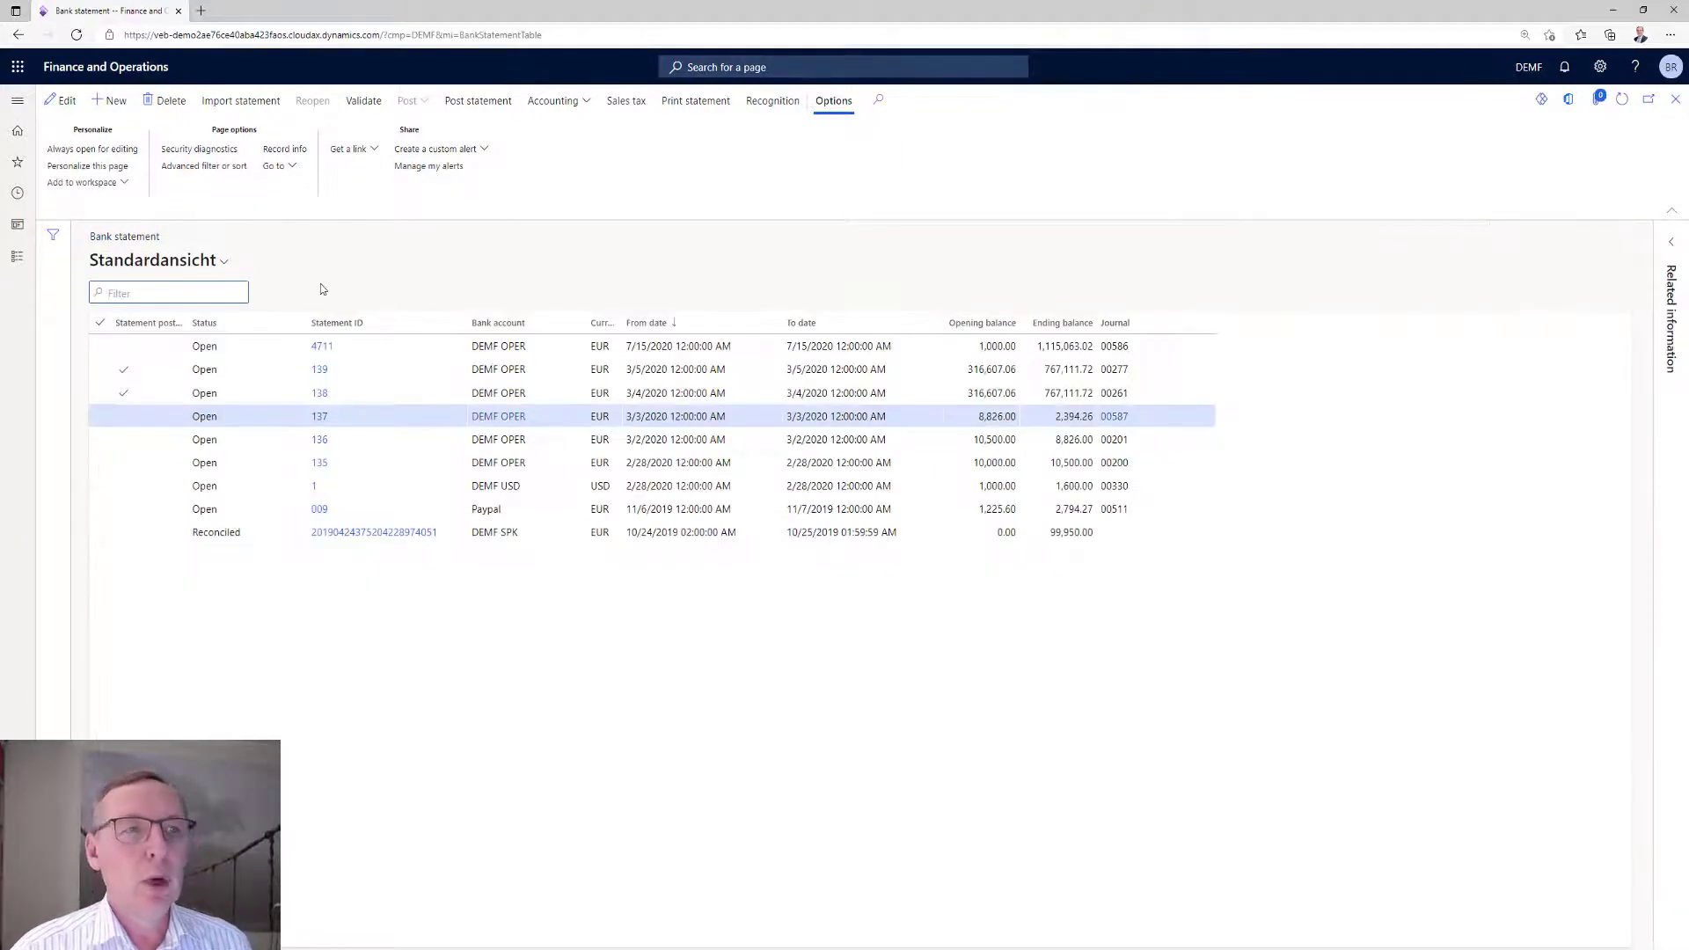
click(18, 257)
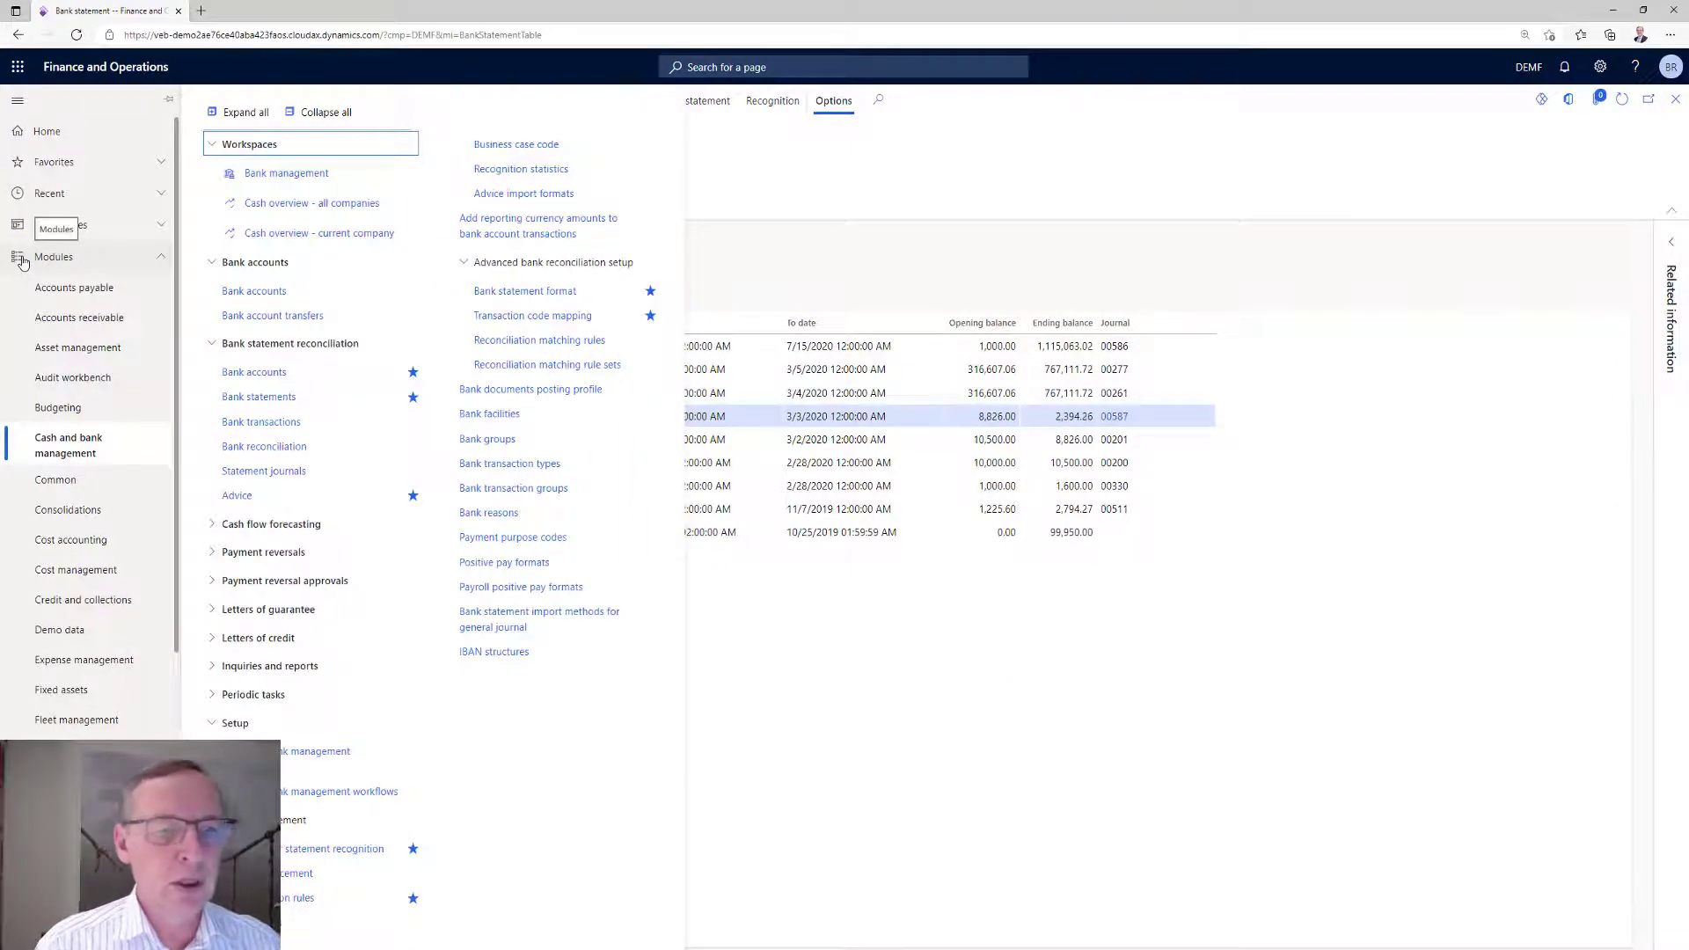
click(340, 849)
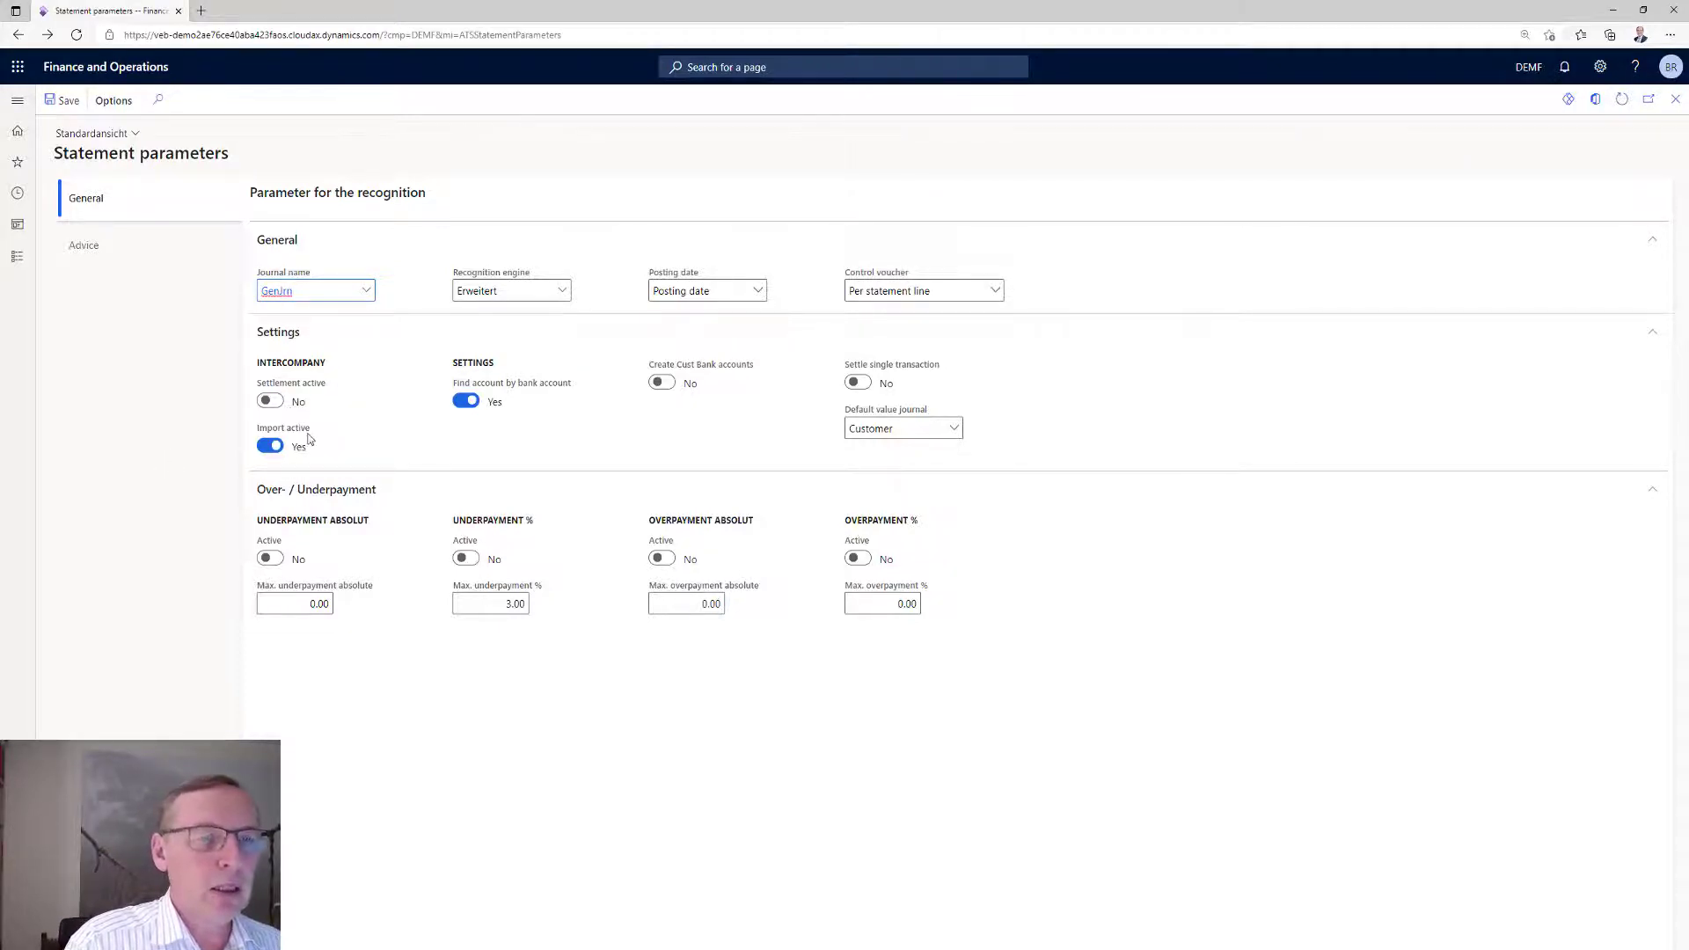
mouse_move(310, 438)
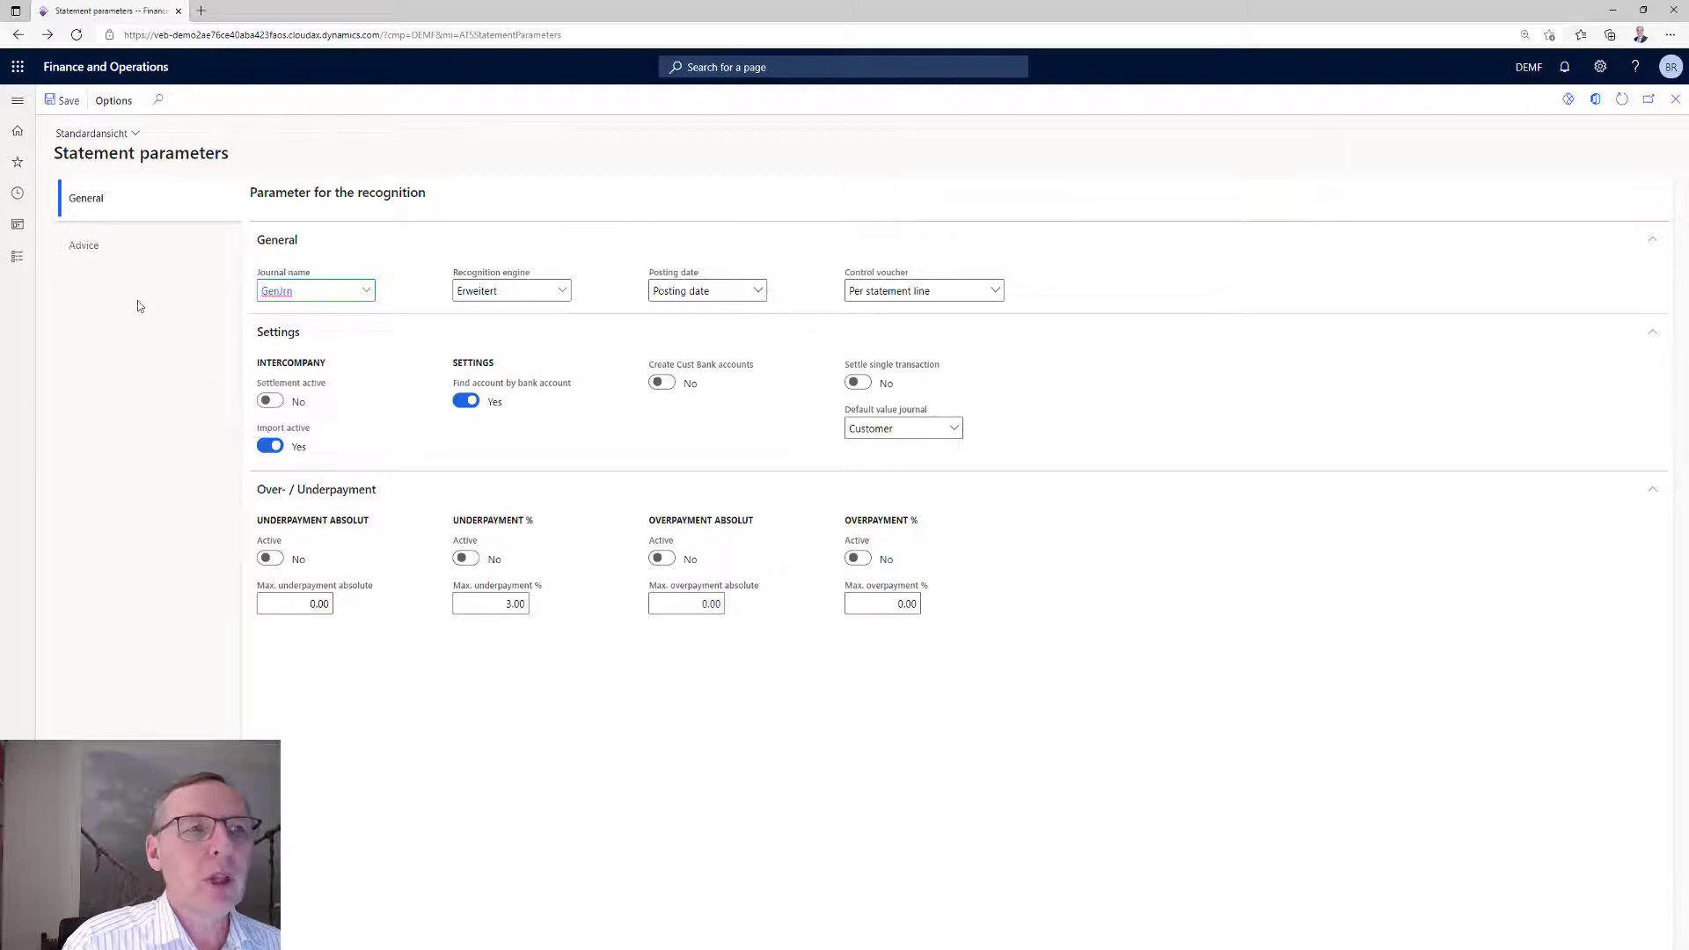
click(82, 246)
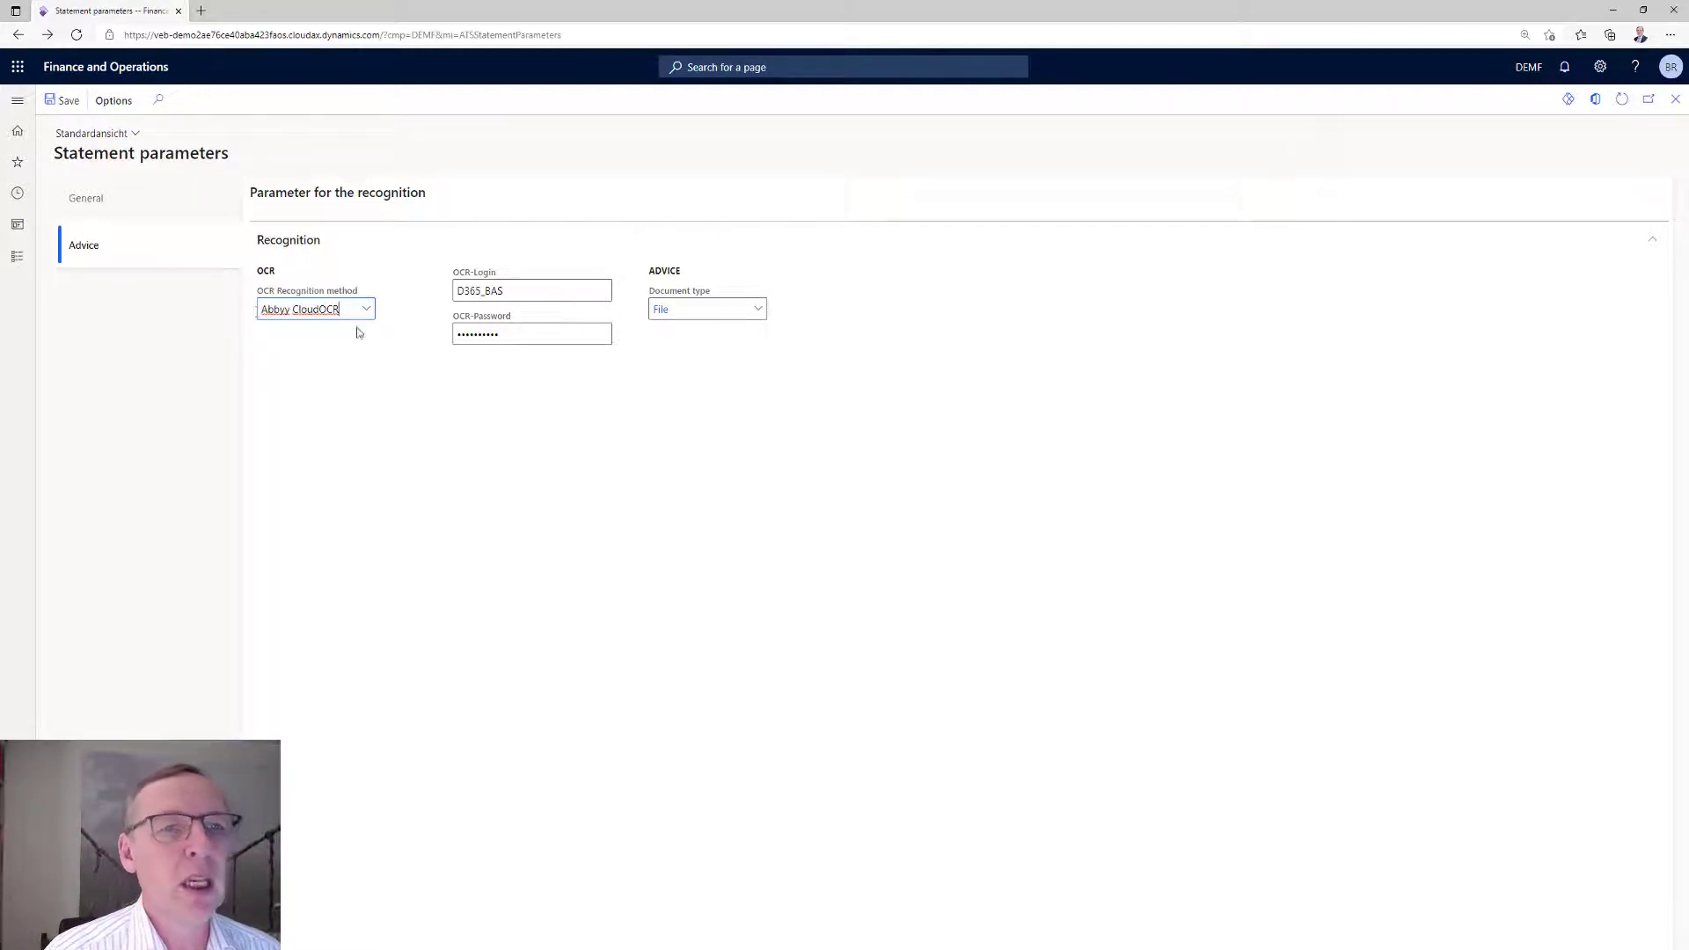
Open the bank account DEMF OPER and view its reconciliation settings, including the bank statement settlement journal name.
click(14, 262)
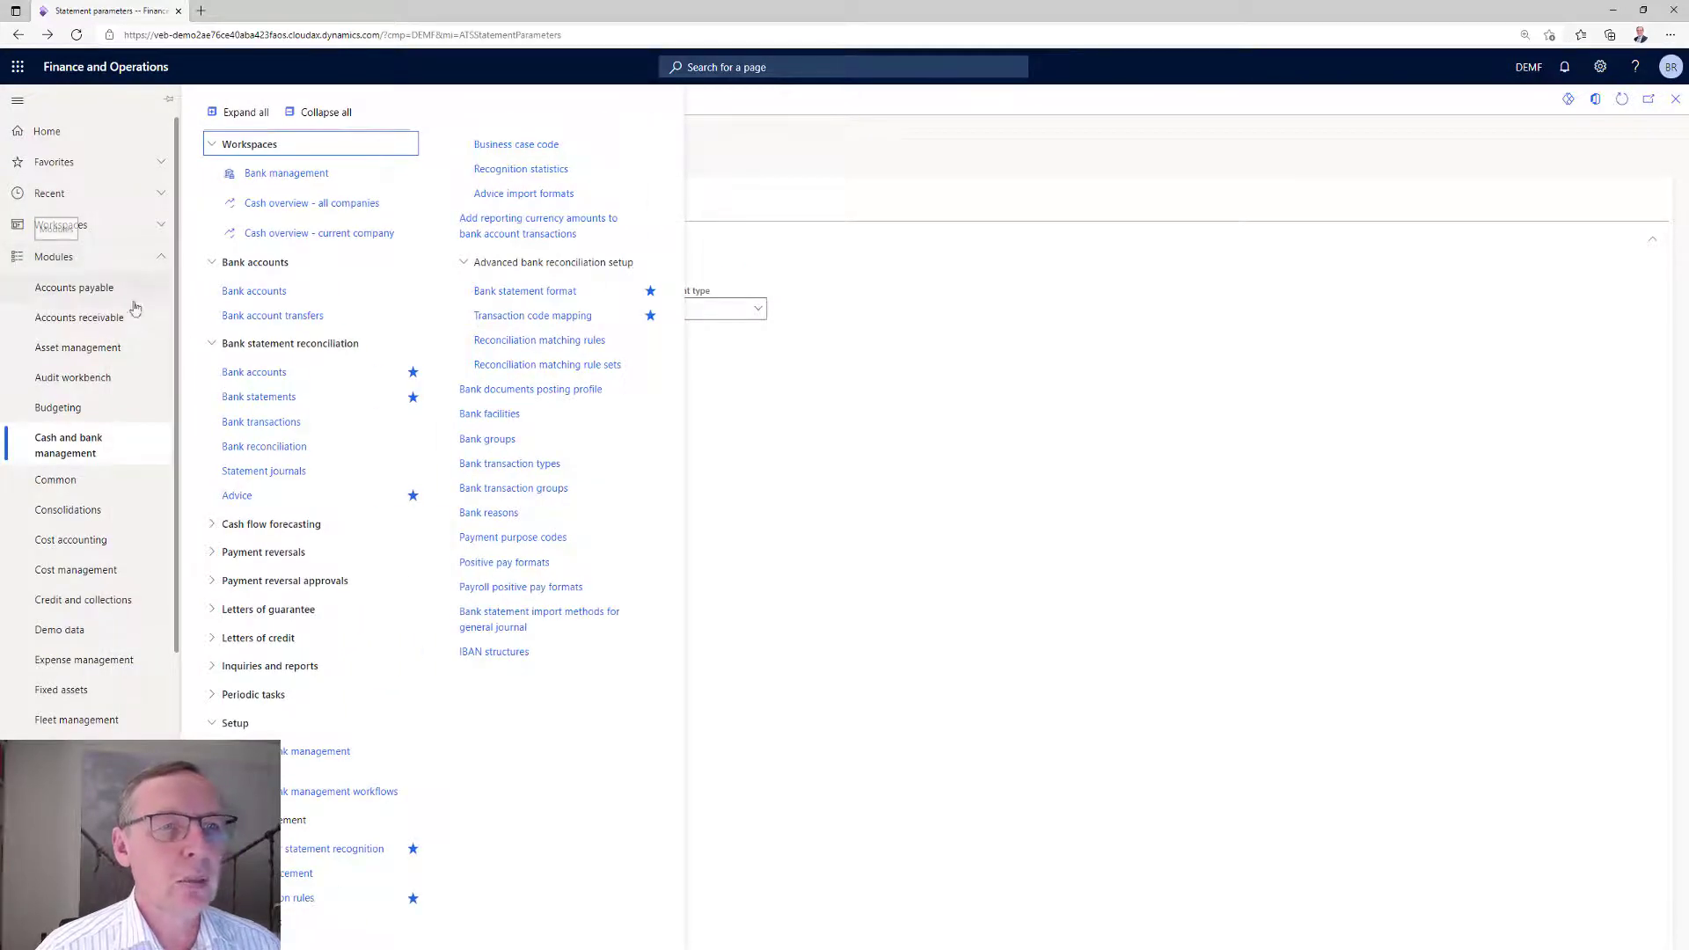
click(237, 372)
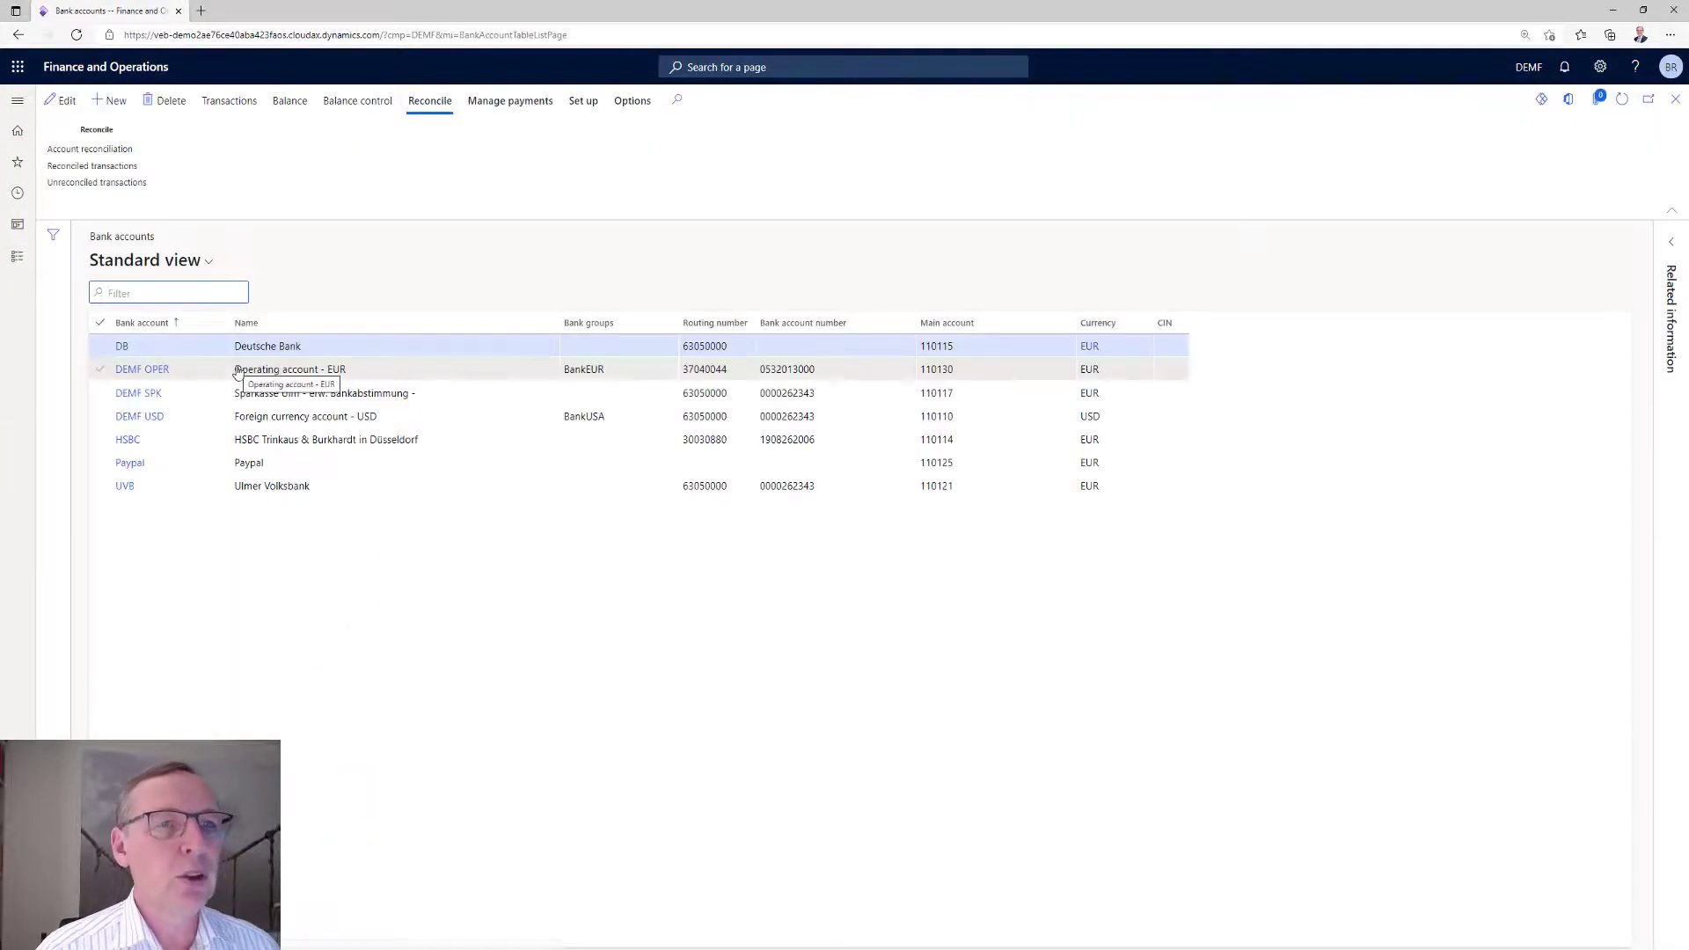
click(143, 369)
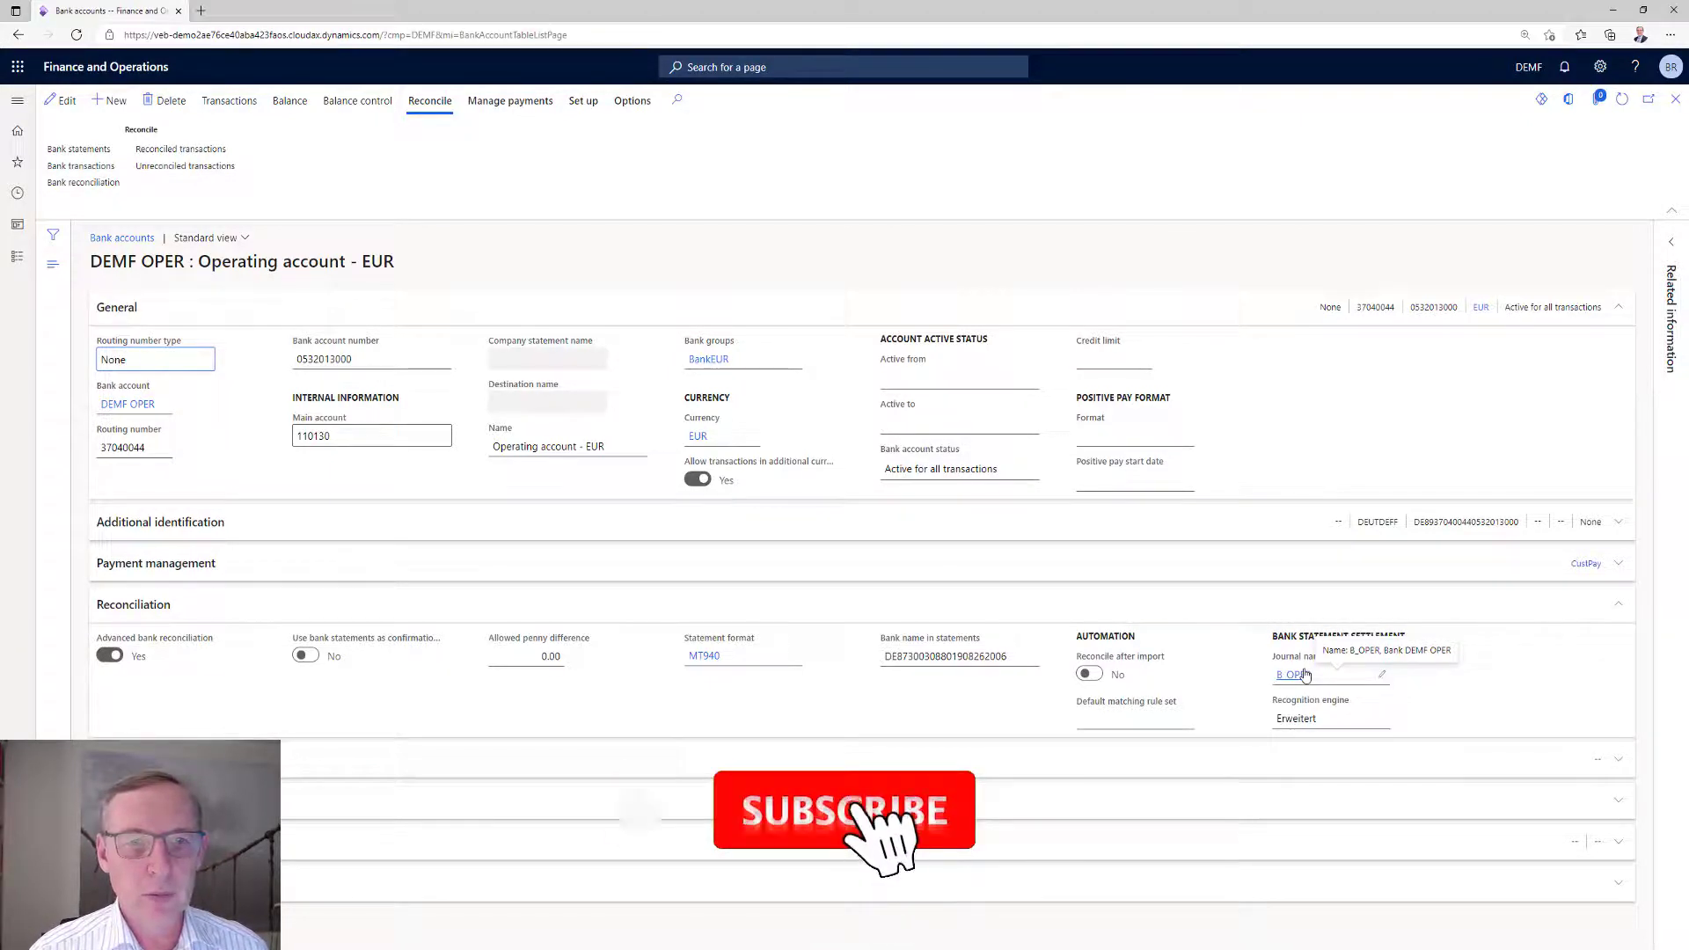
Open the extended recognition rules (Erweitert) and examine the CIV- part of the RG rule's selection expression.
click(14, 258)
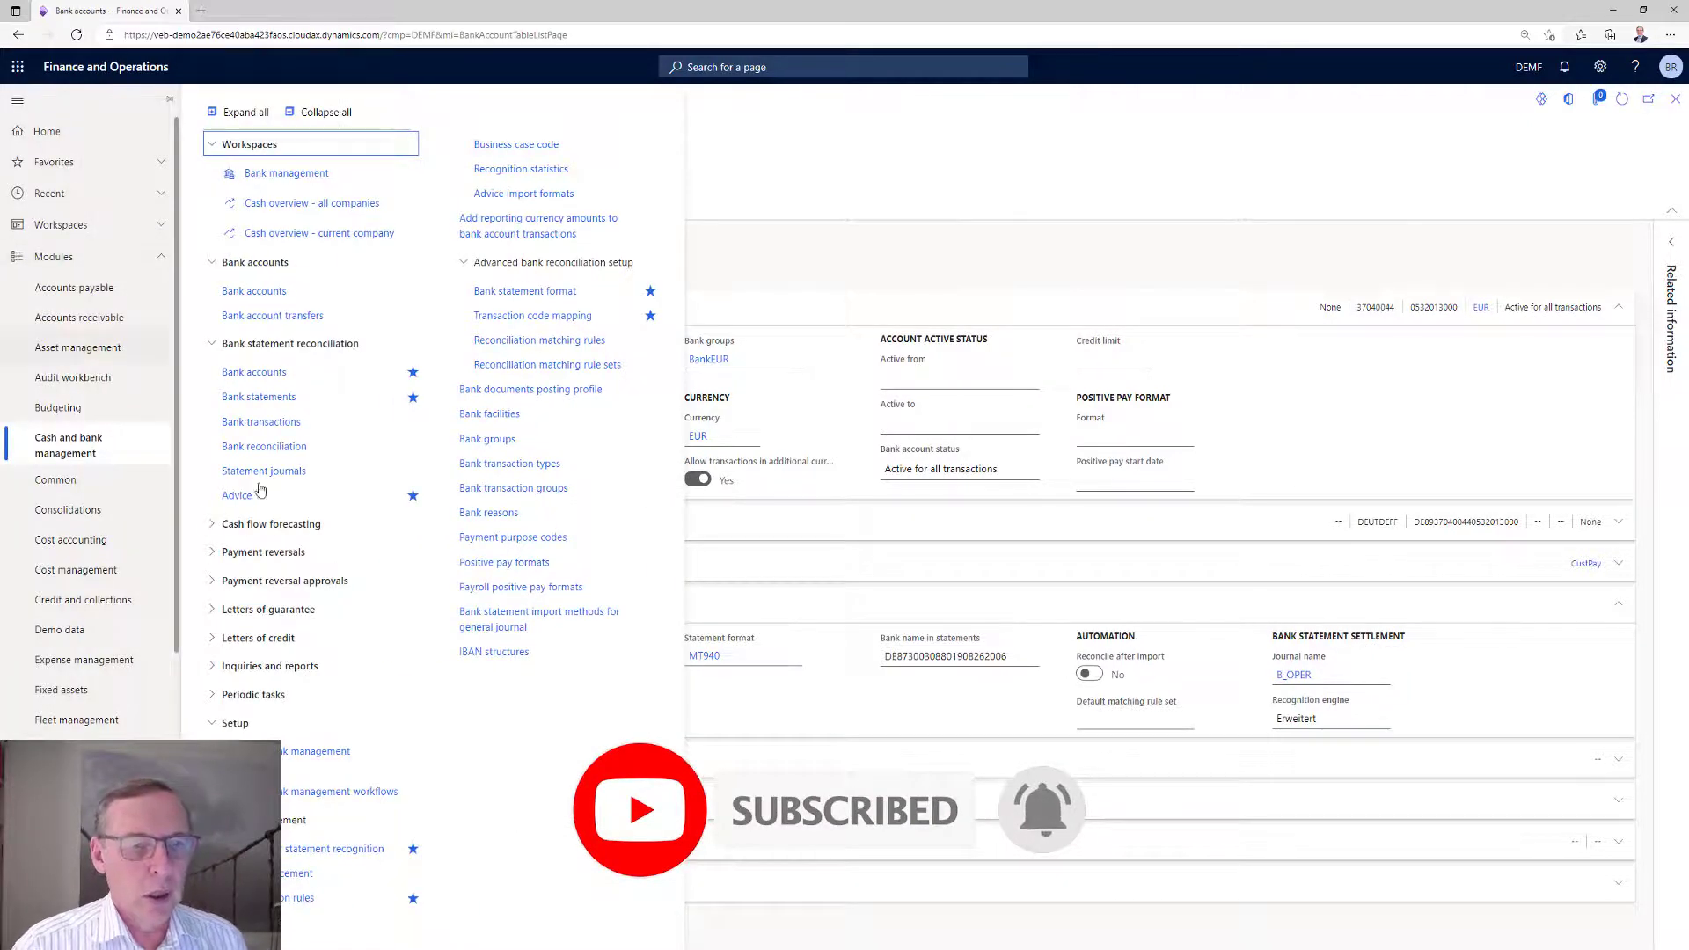
click(290, 899)
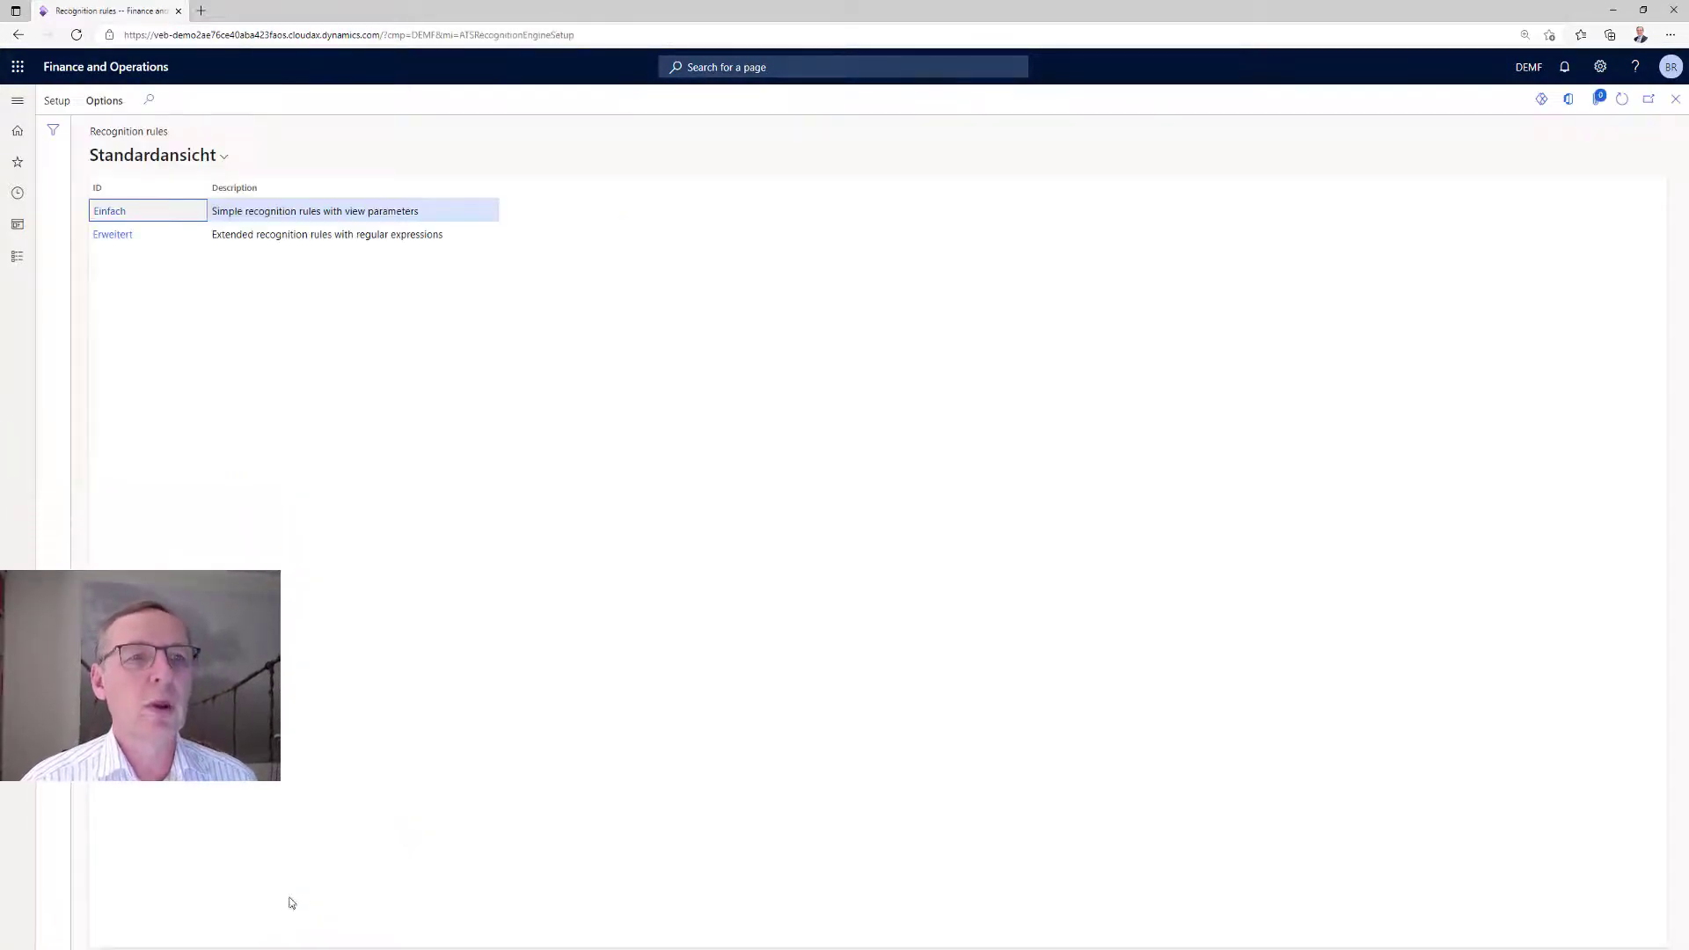
click(129, 234)
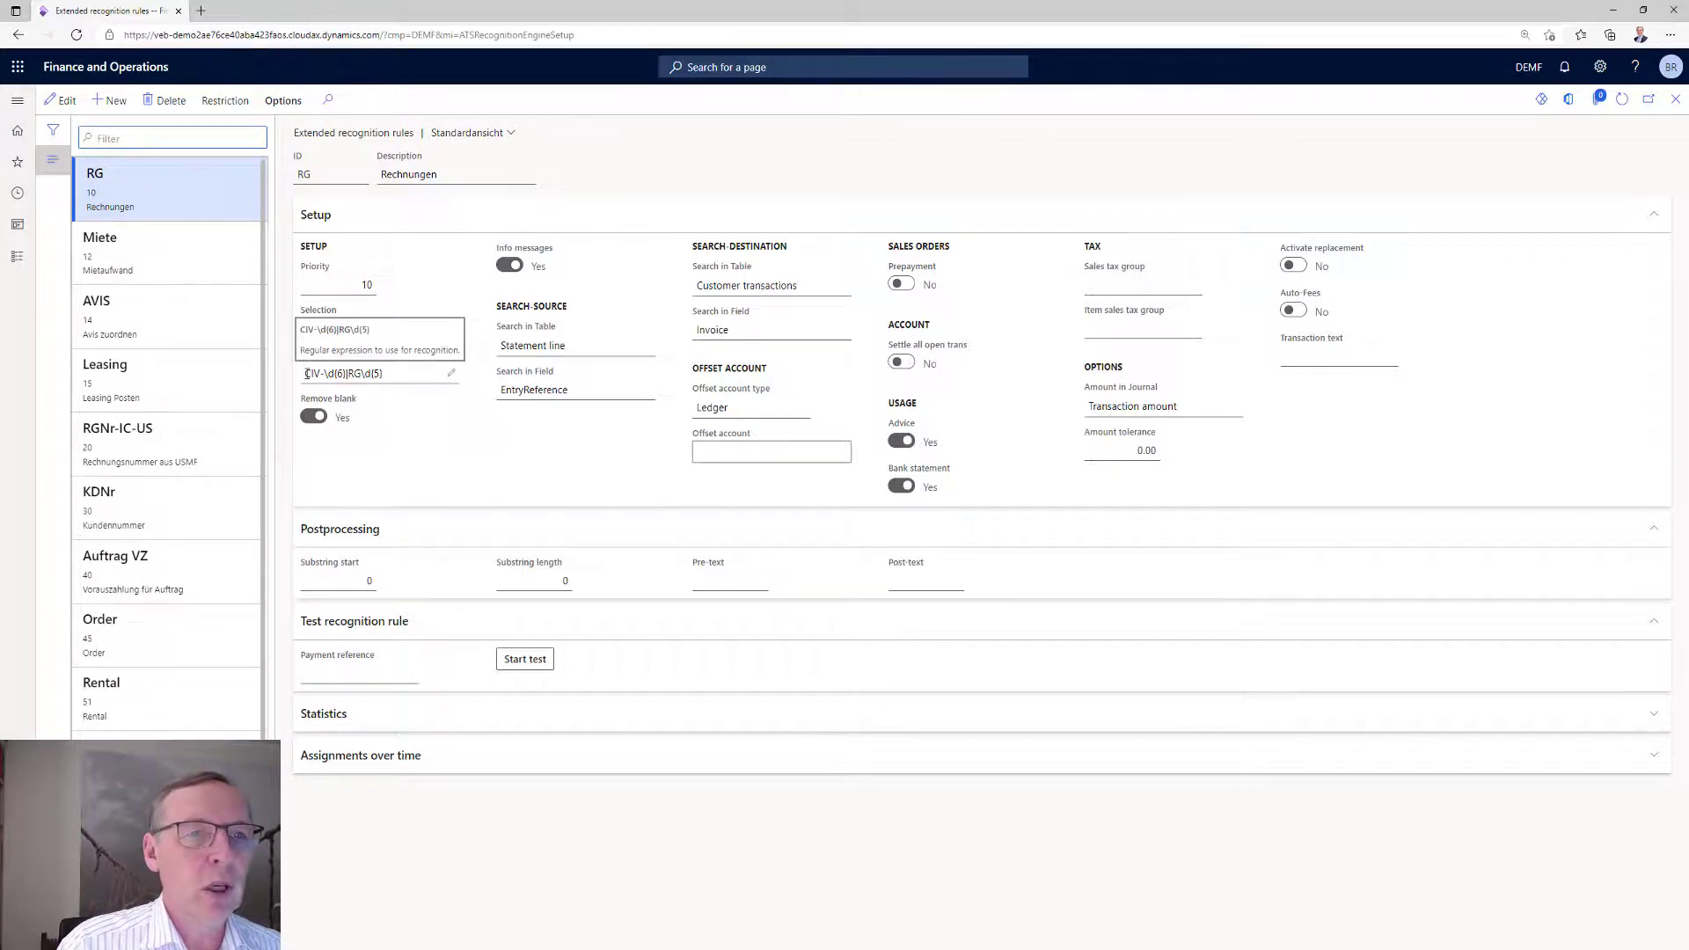
drag(306, 373, 326, 376)
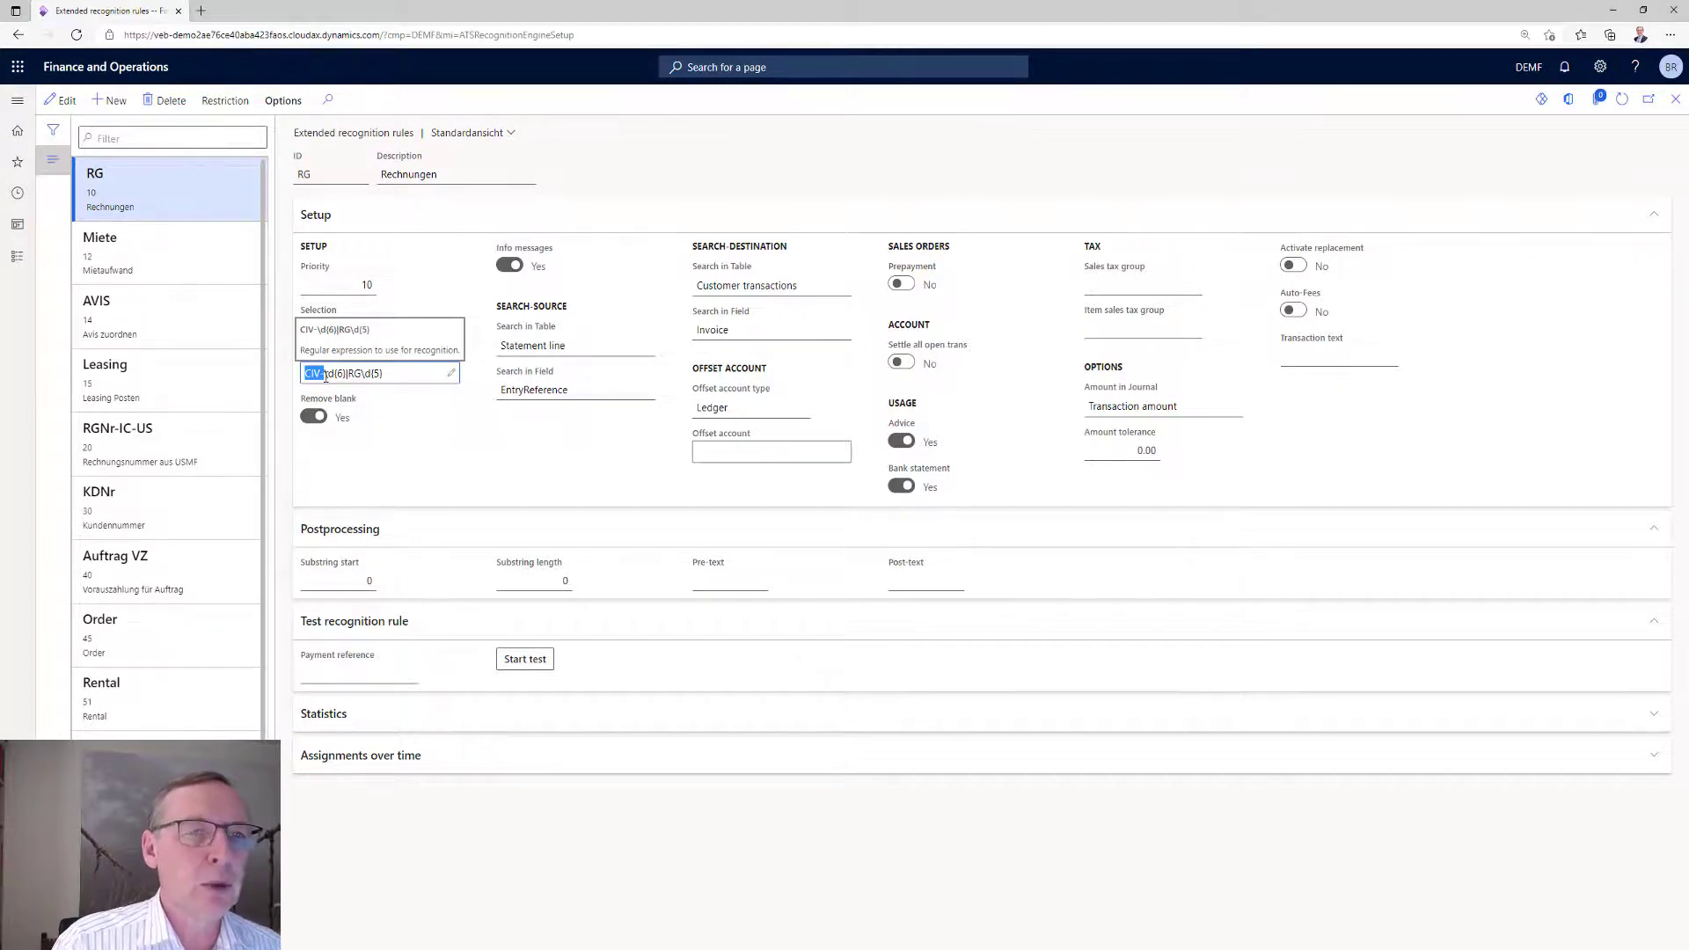
Test the RG rule's six-digit CIV pattern using the payment reference "sdfd fsd fsdf sdf sd CIV-123456".
drag(329, 377, 347, 377)
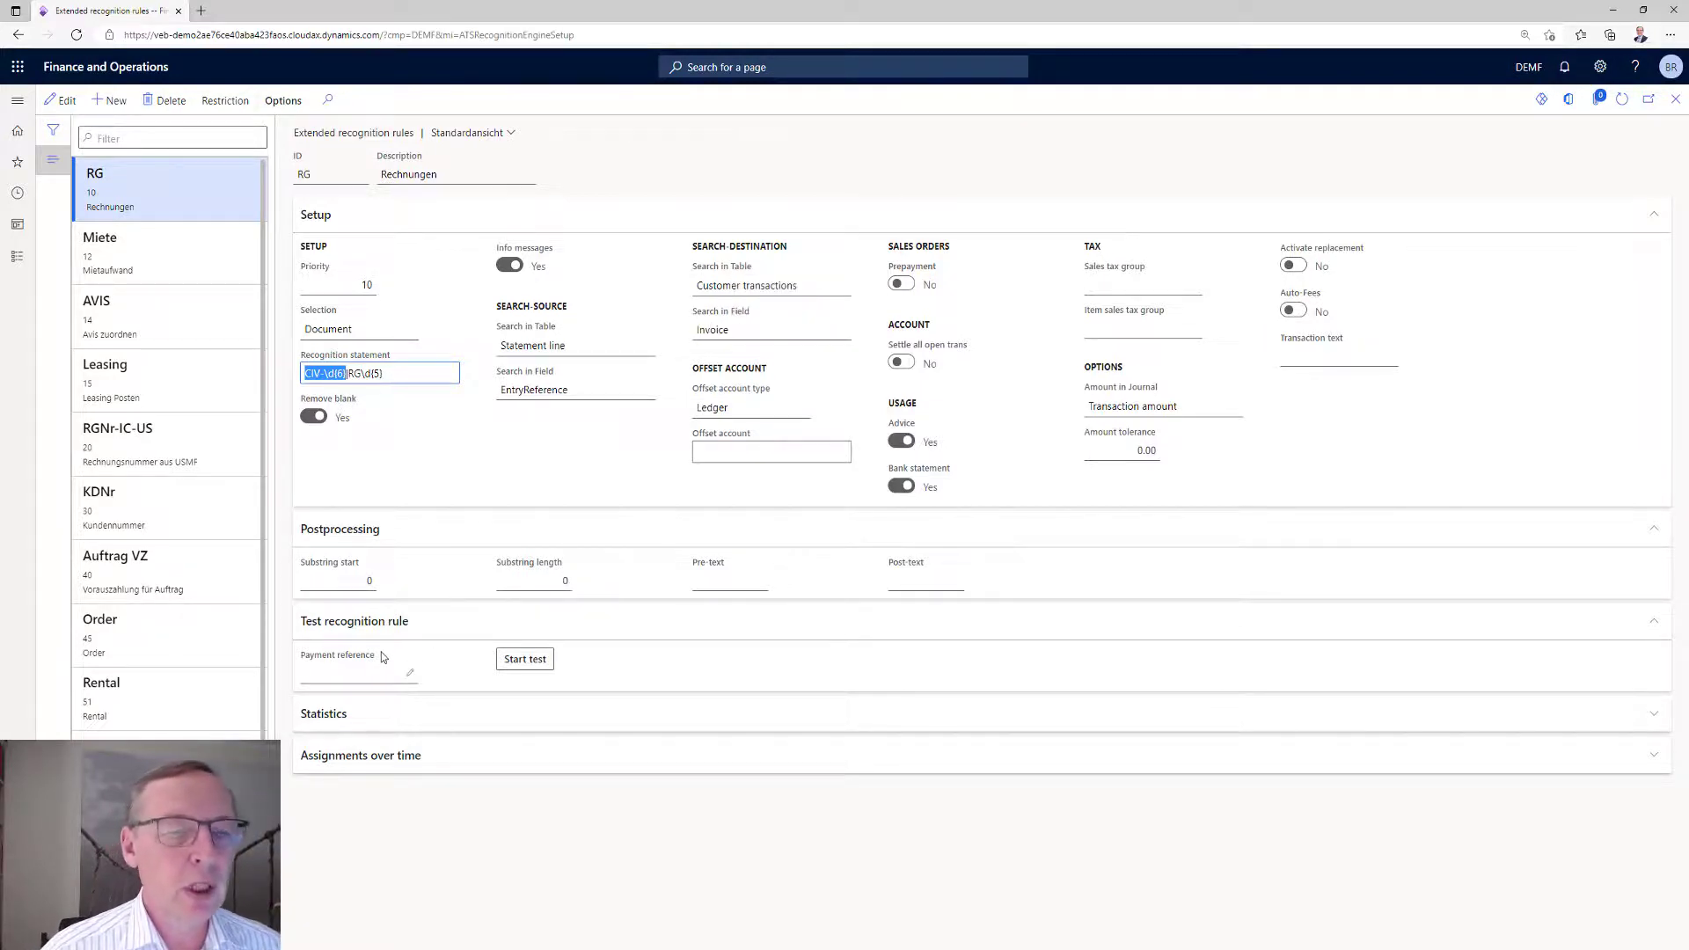
click(380, 675)
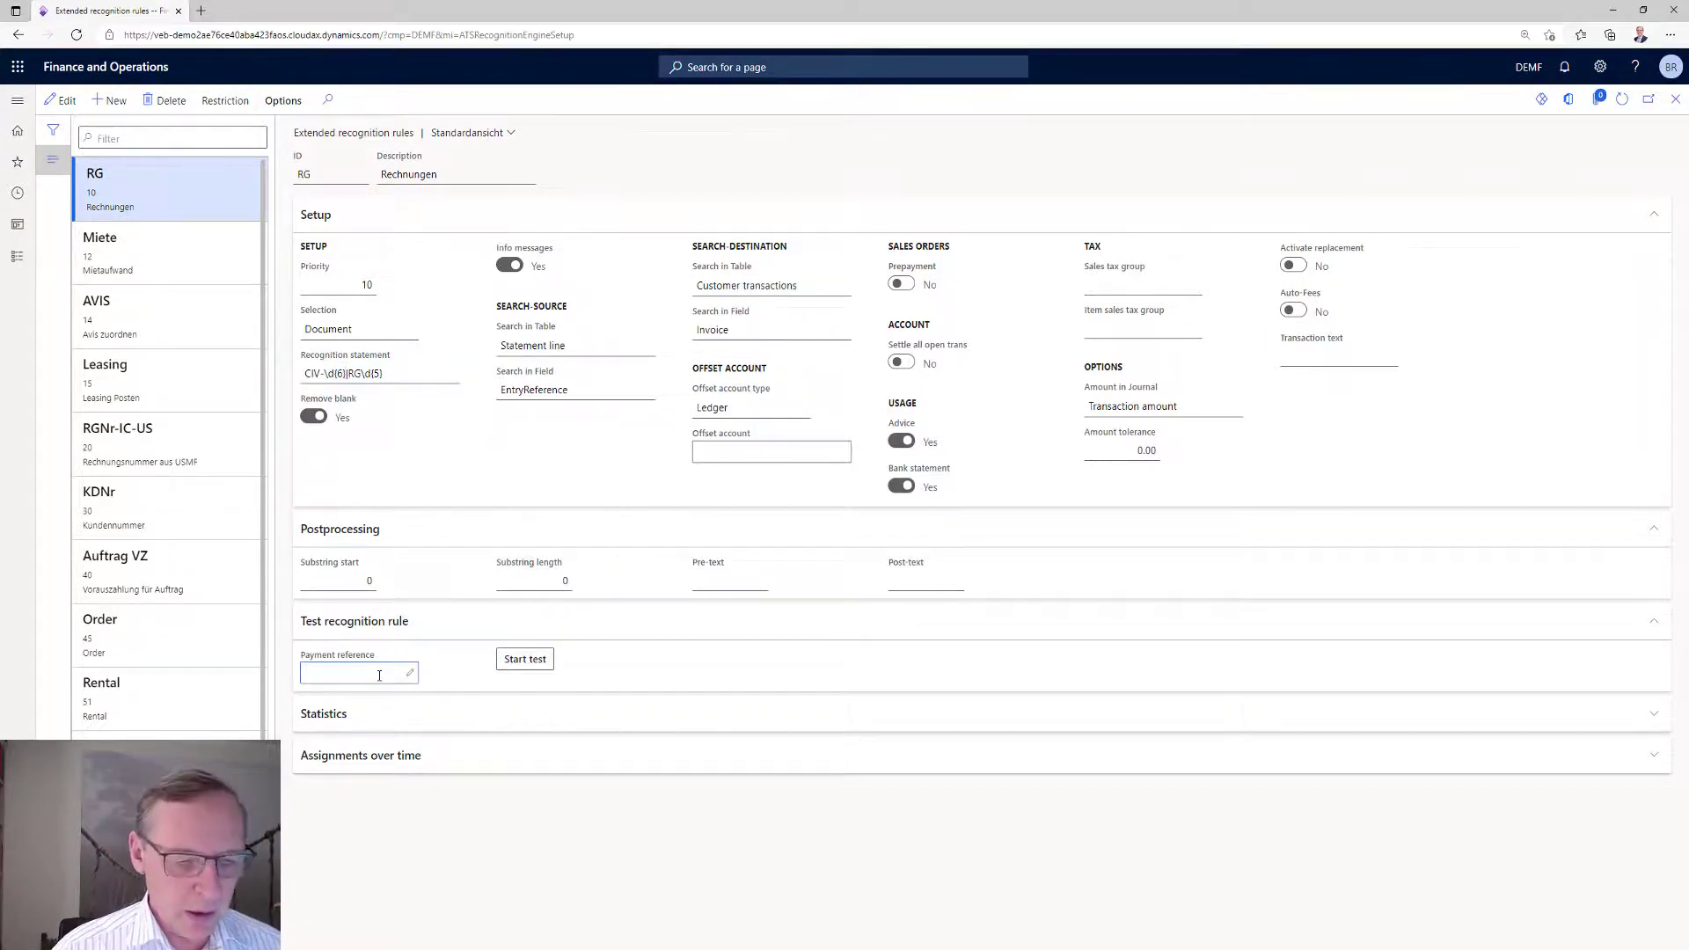
click(408, 675)
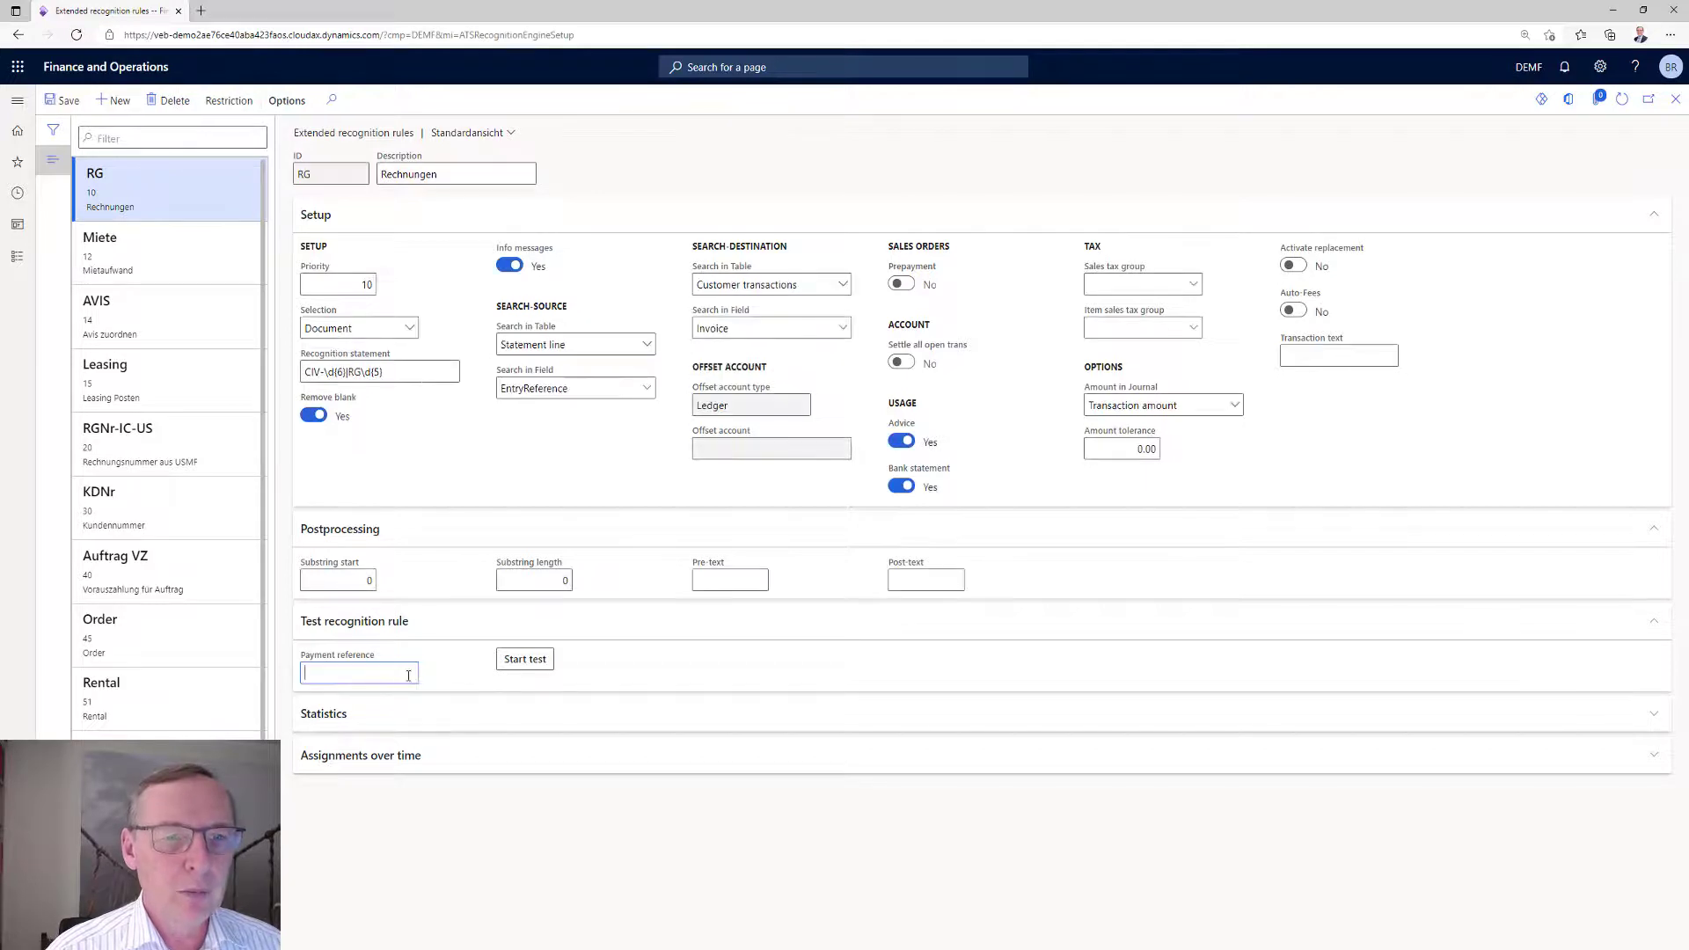
text(sdfd fsd fsdf sdf sd)
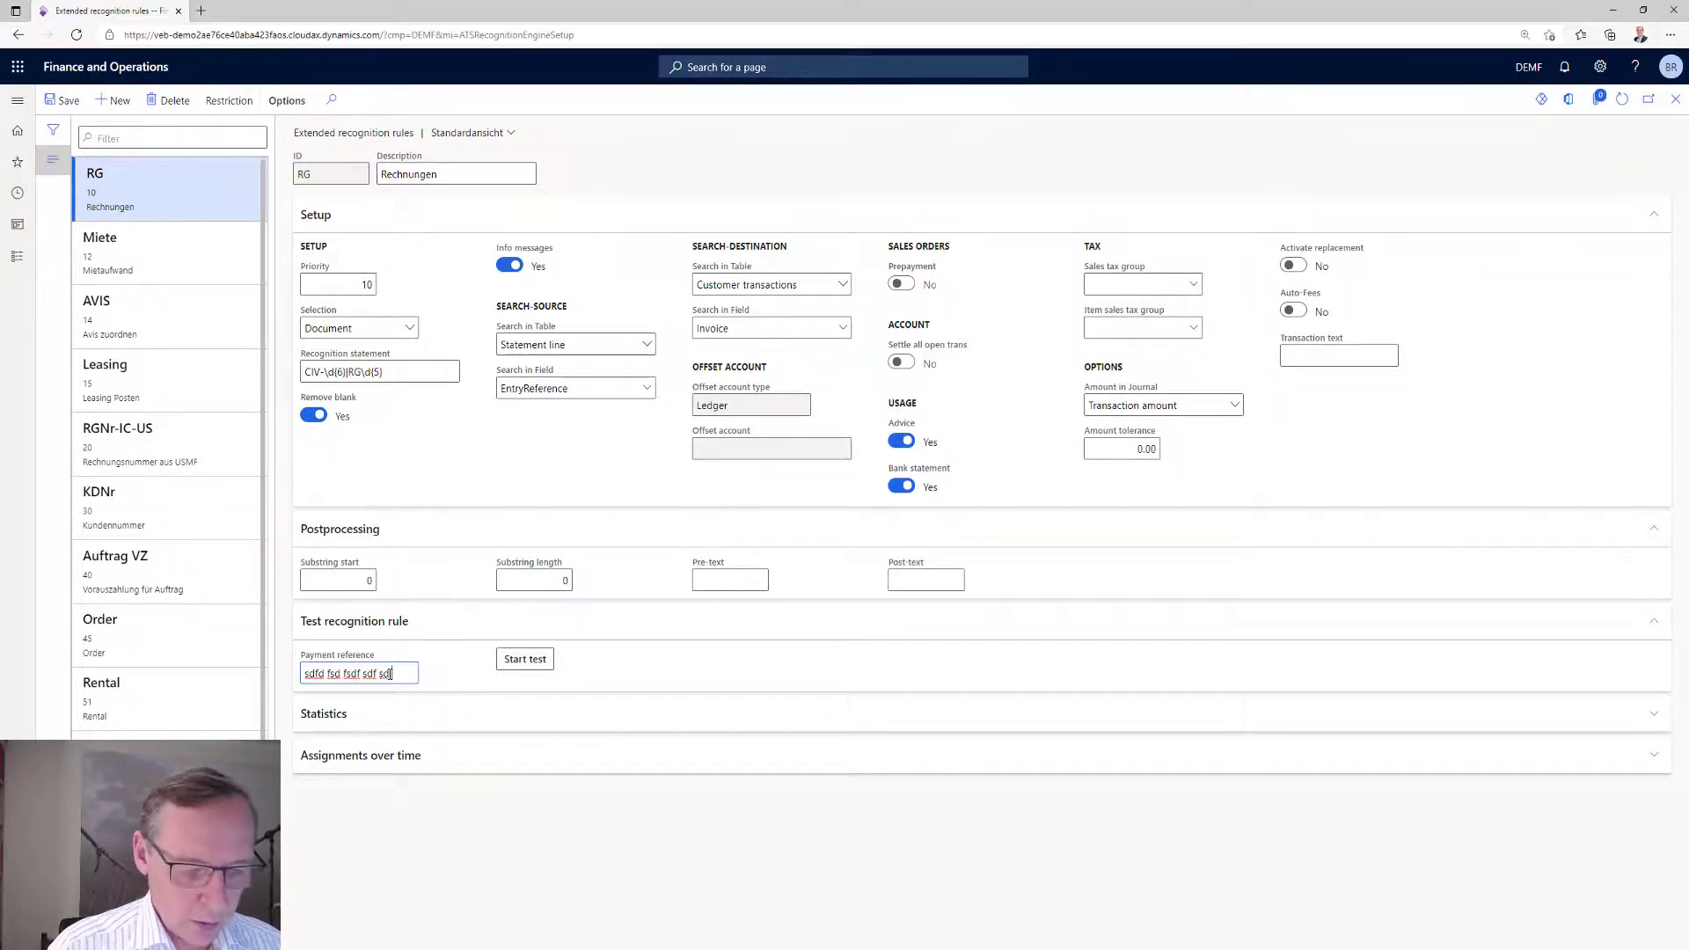
text(CIV-123456)
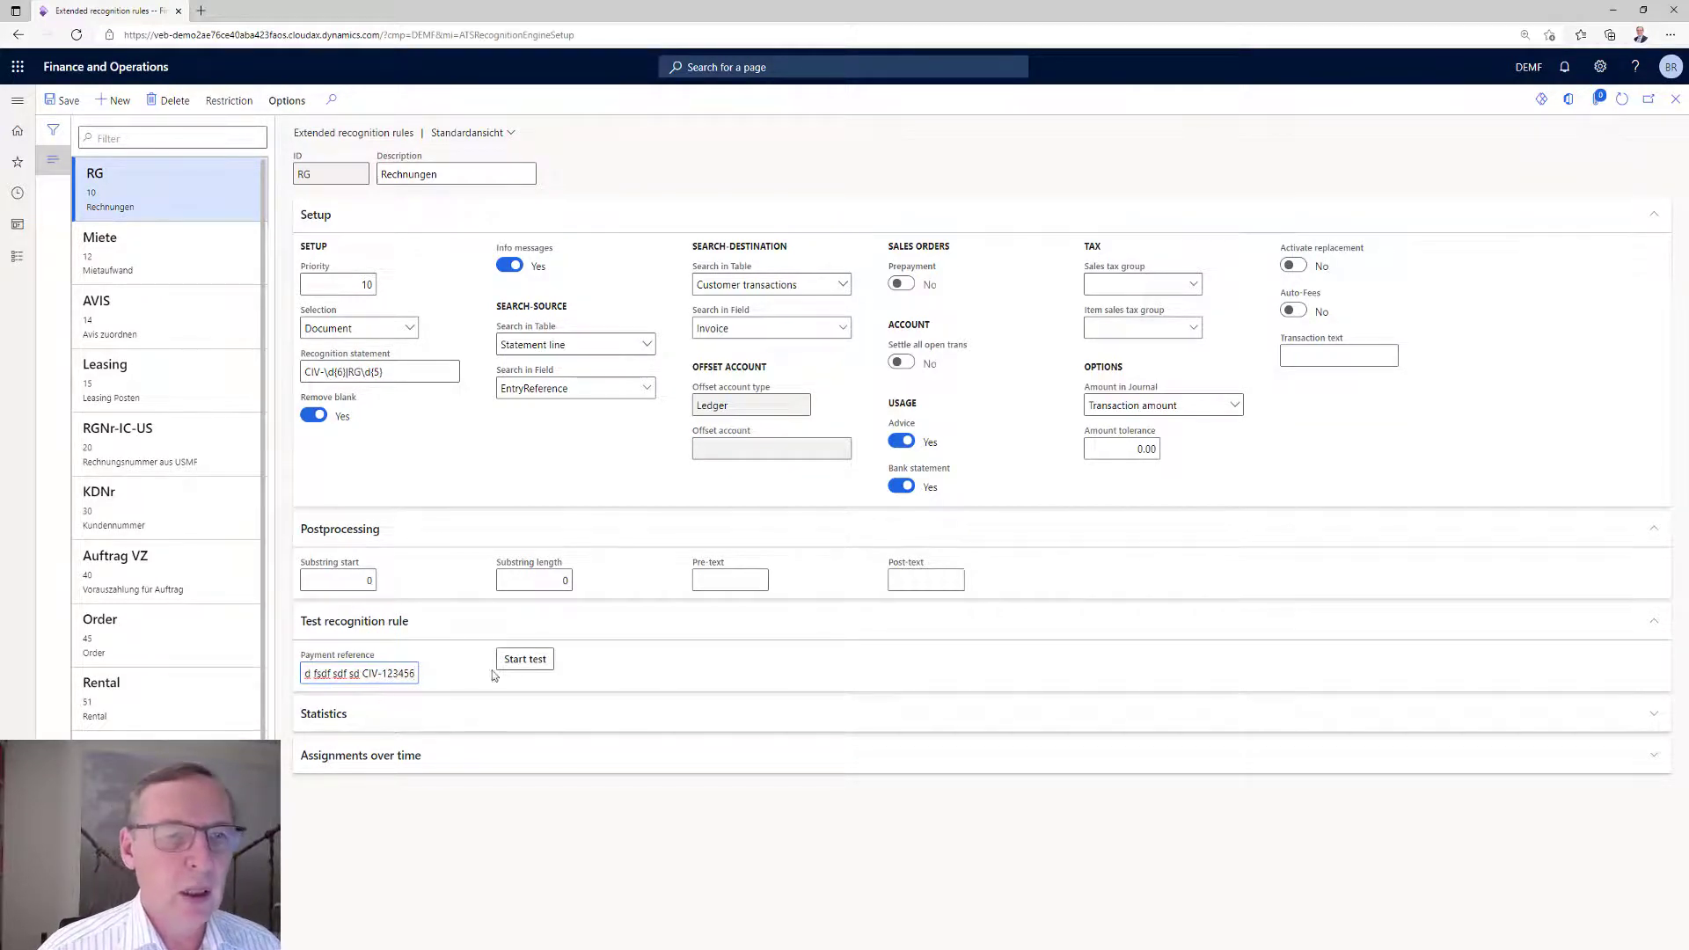
click(529, 656)
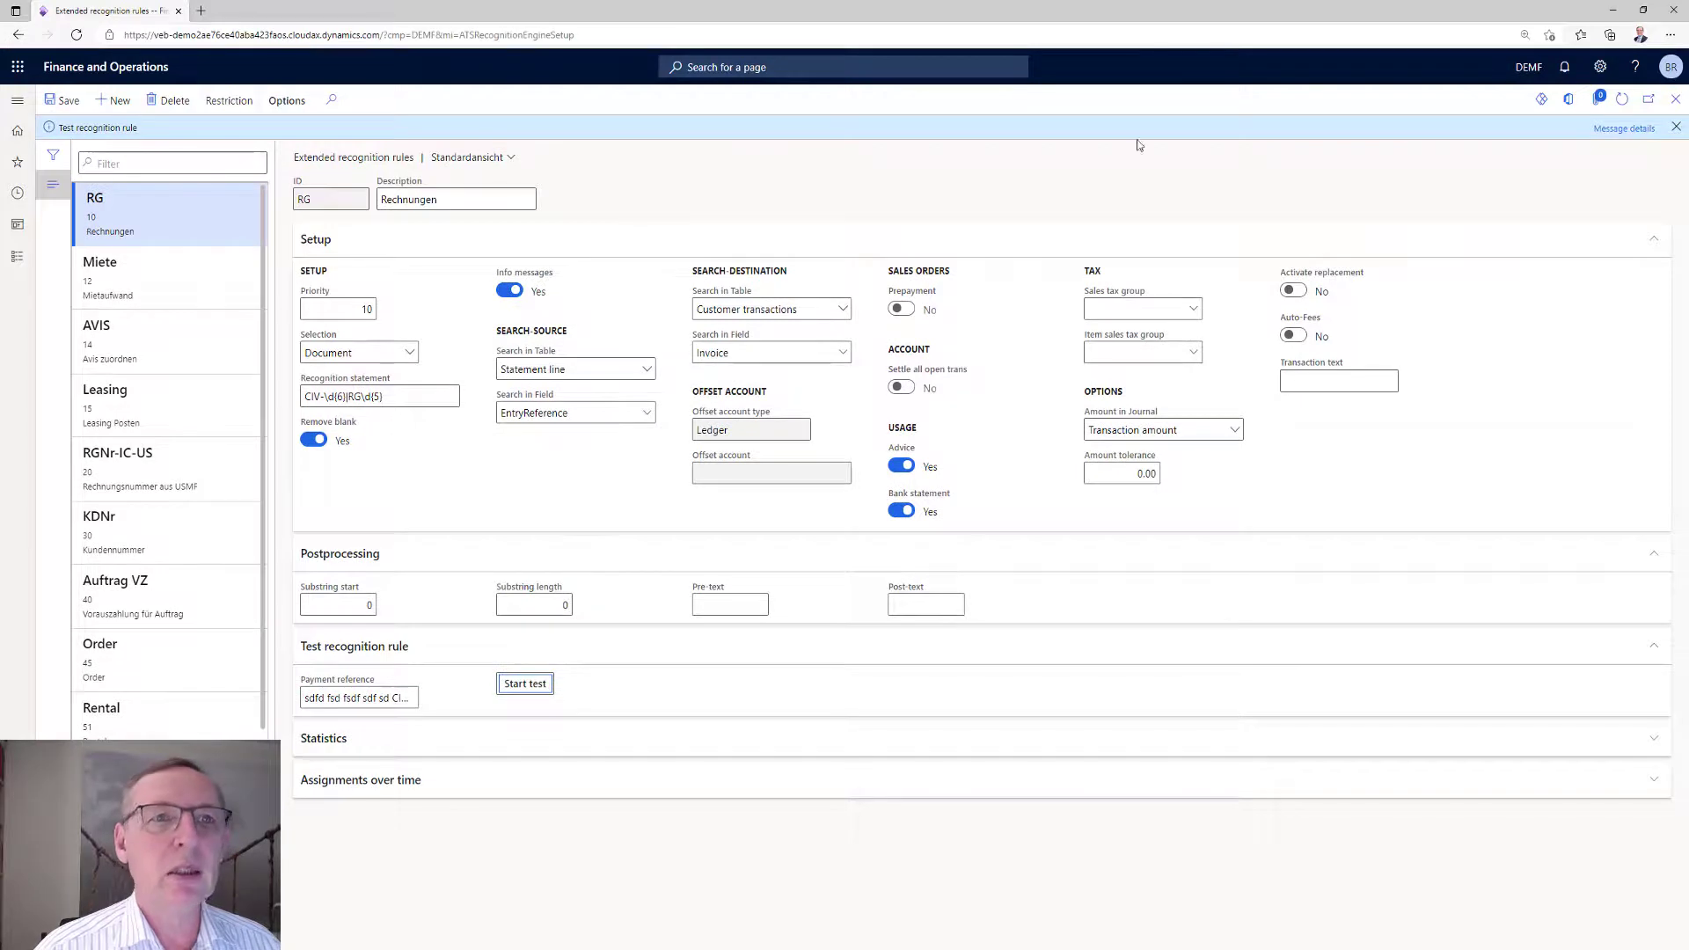
View the message details of the recognition test, check the extracted result, and close the details.
click(1624, 127)
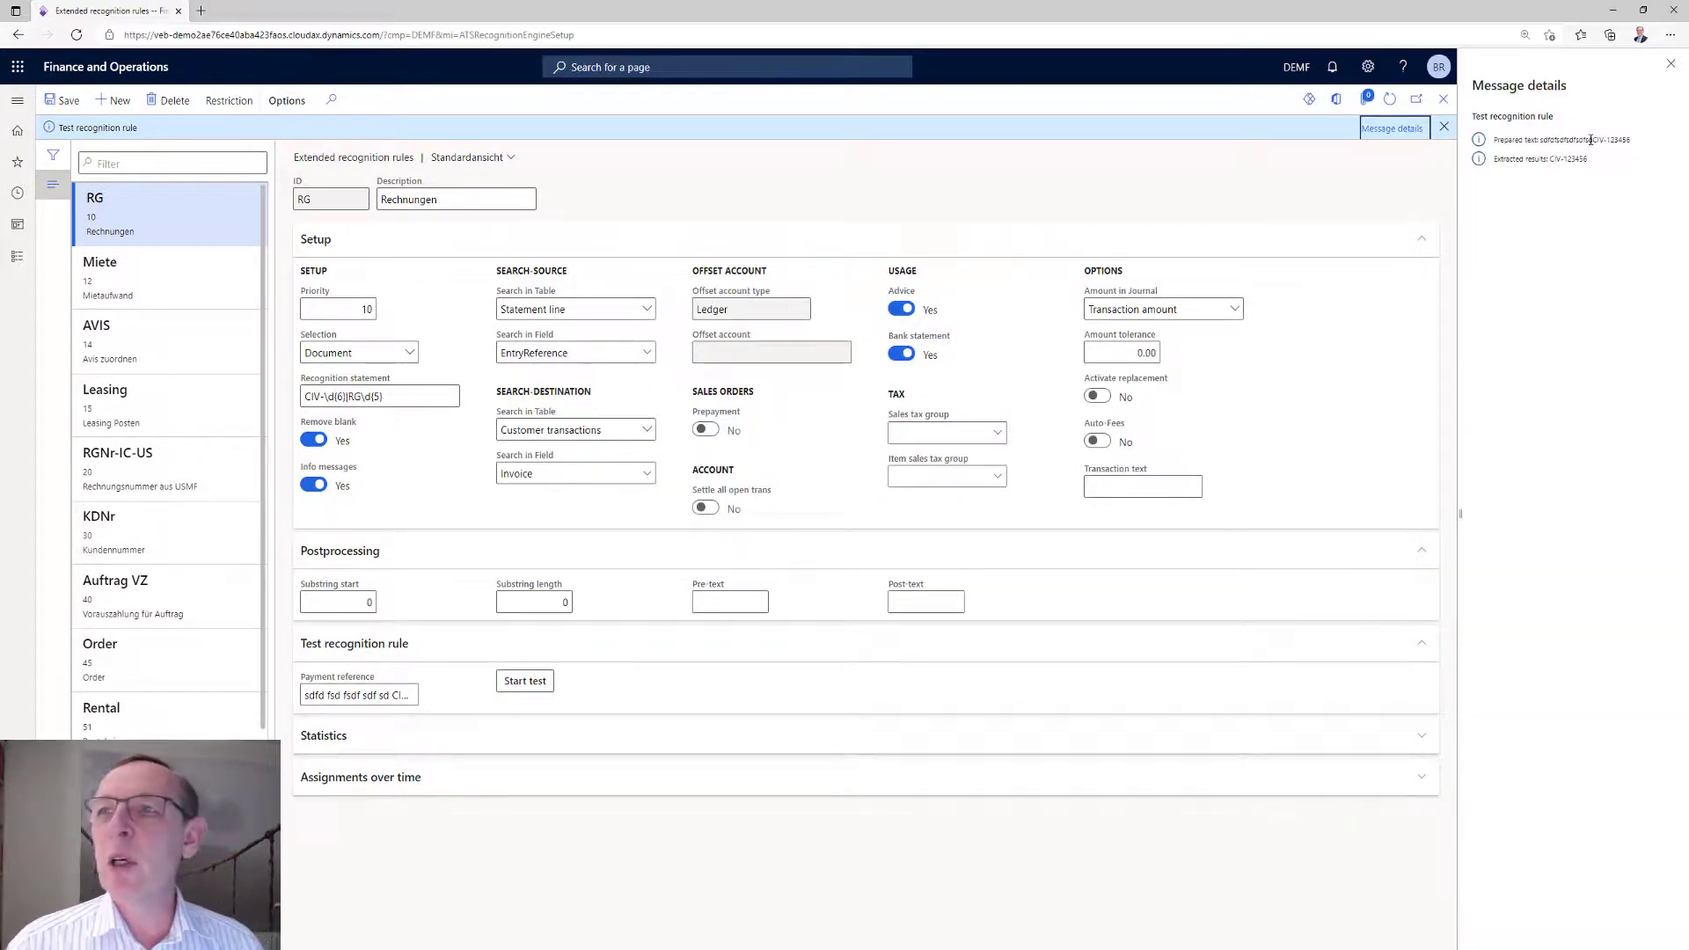
click(1552, 160)
drag(1552, 160, 1597, 164)
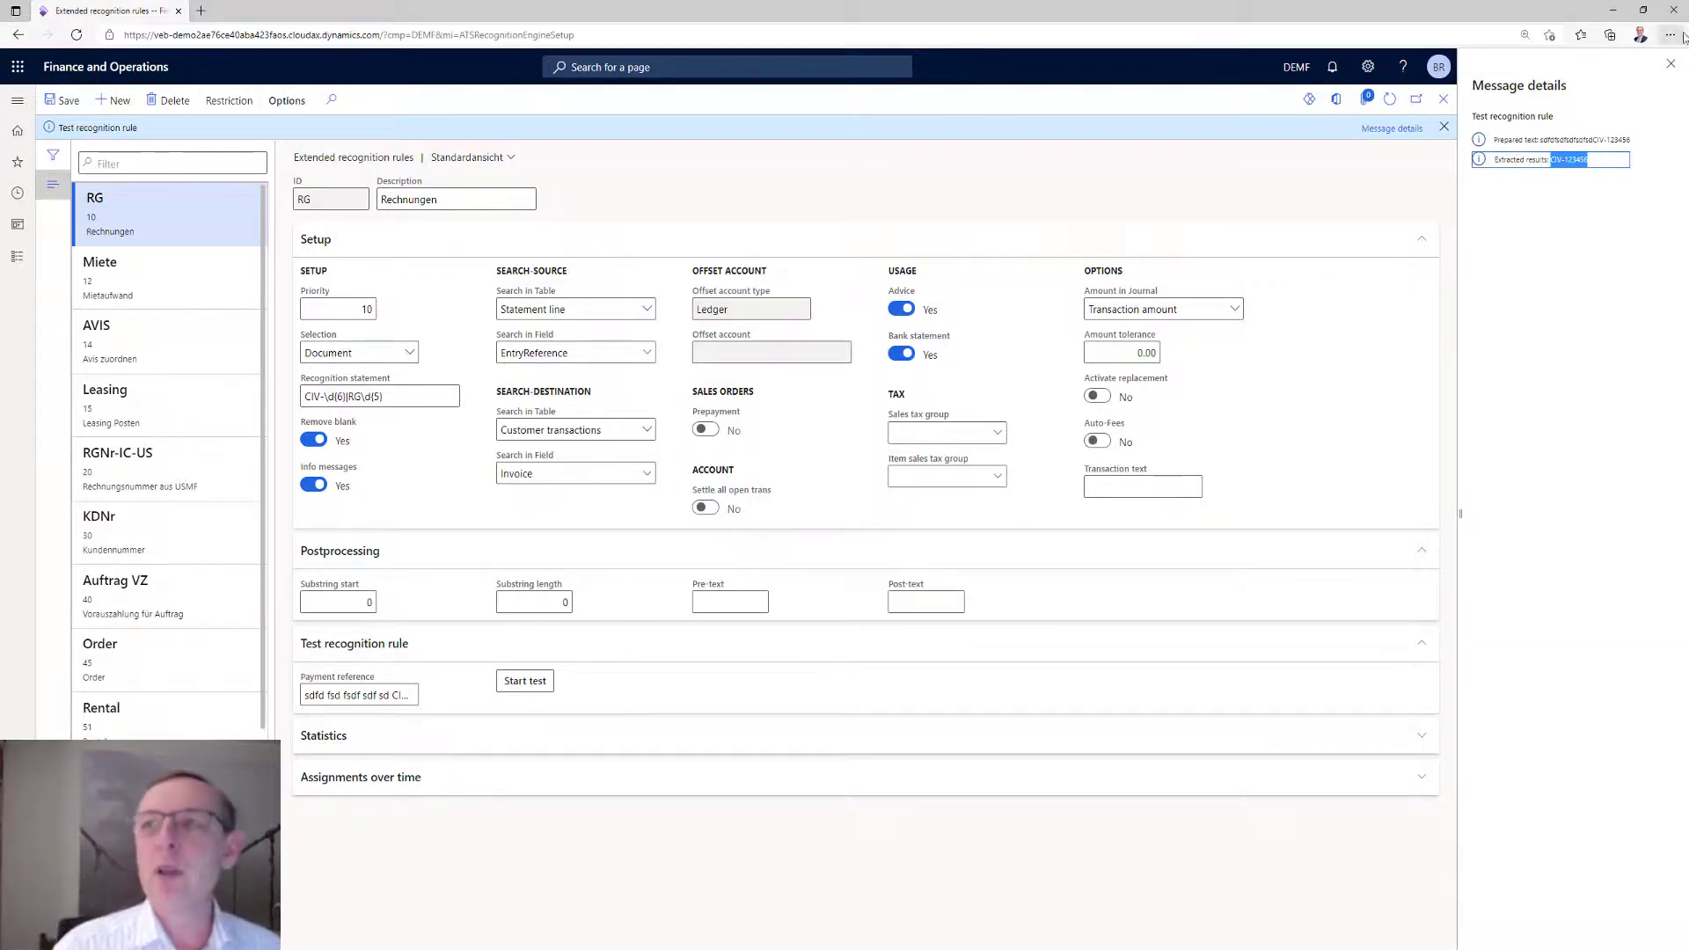
click(1671, 64)
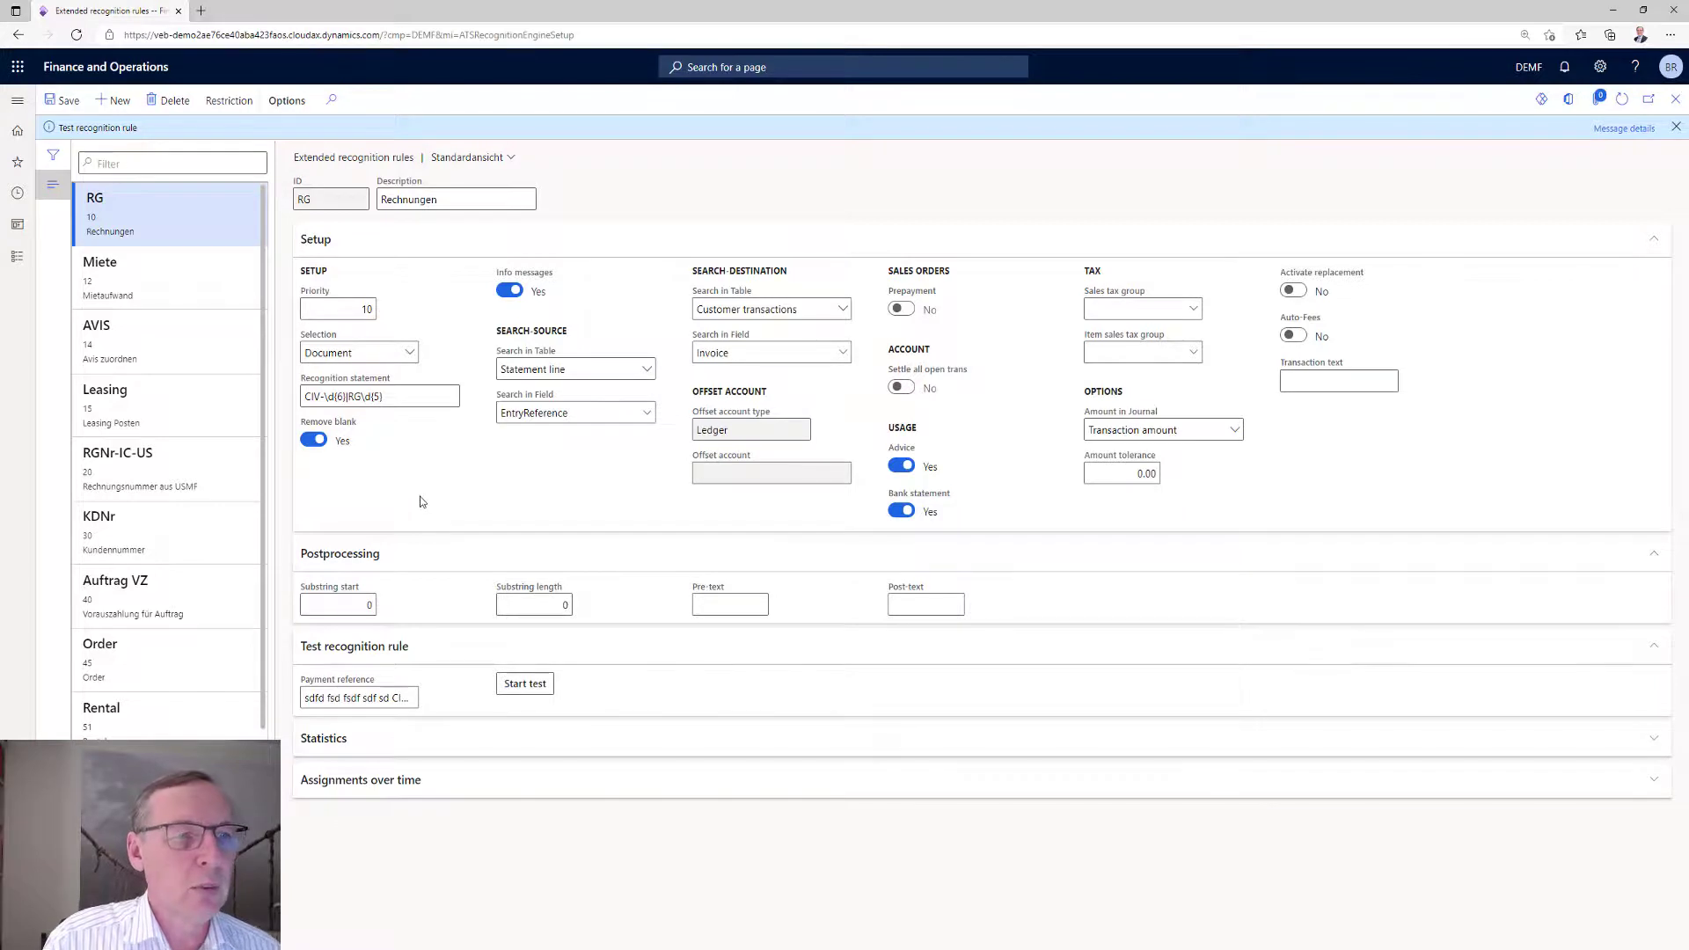
Examine the recognition statements of the Order rule and the Leasing rule.
click(173, 670)
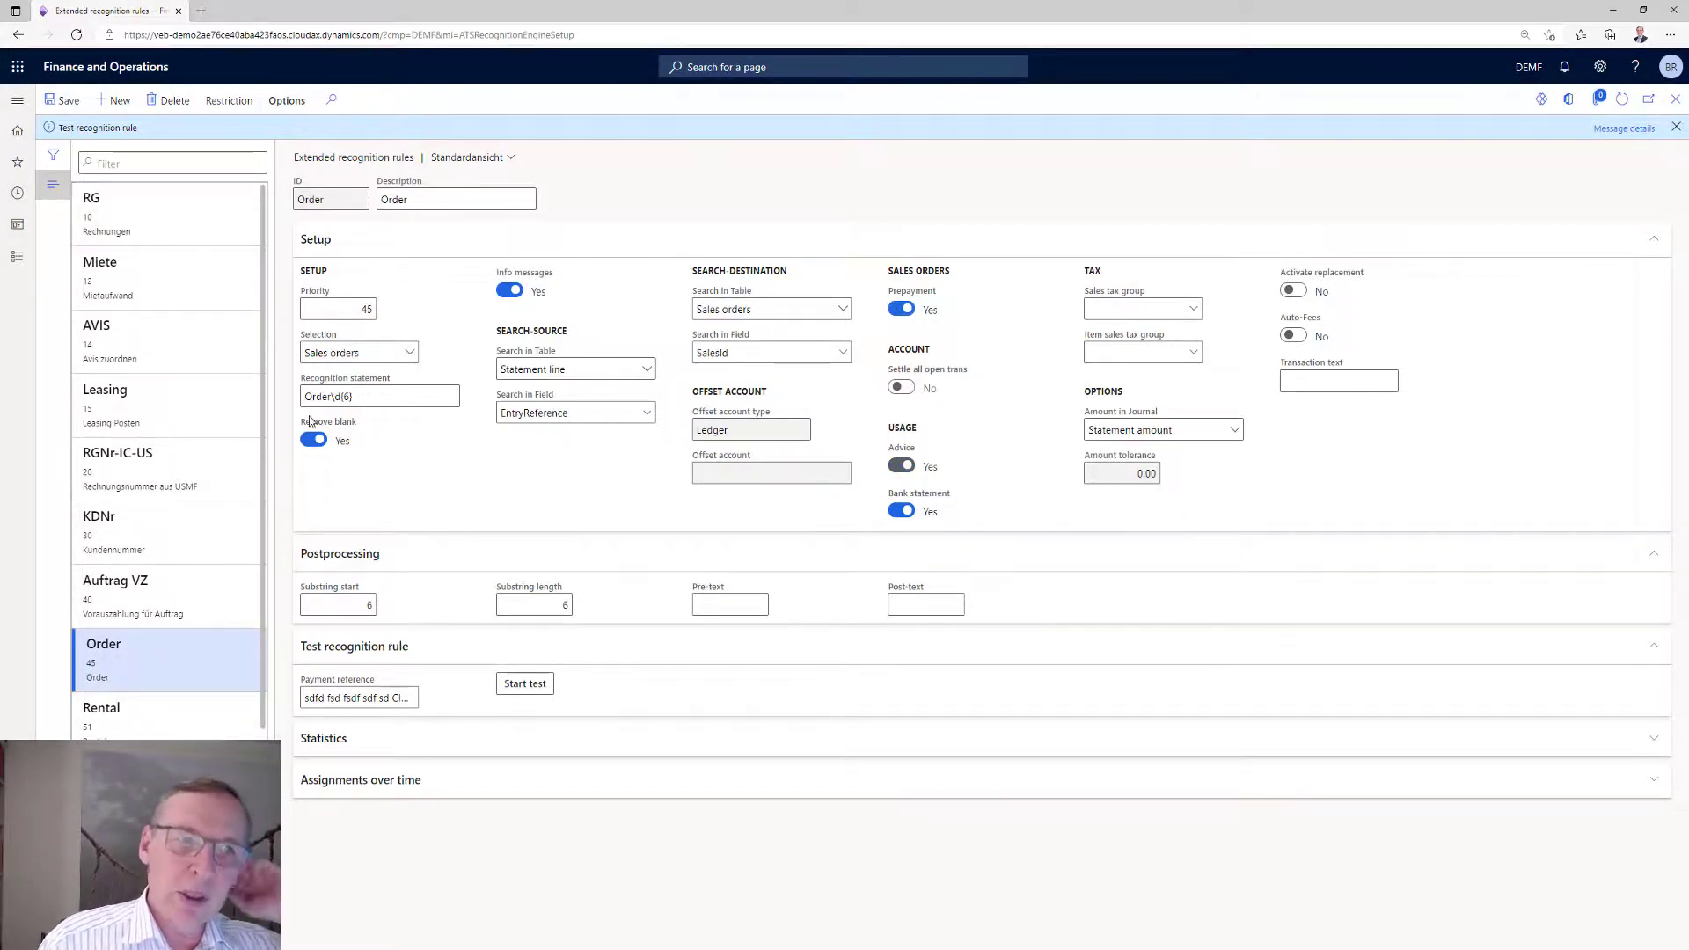
drag(303, 397, 362, 400)
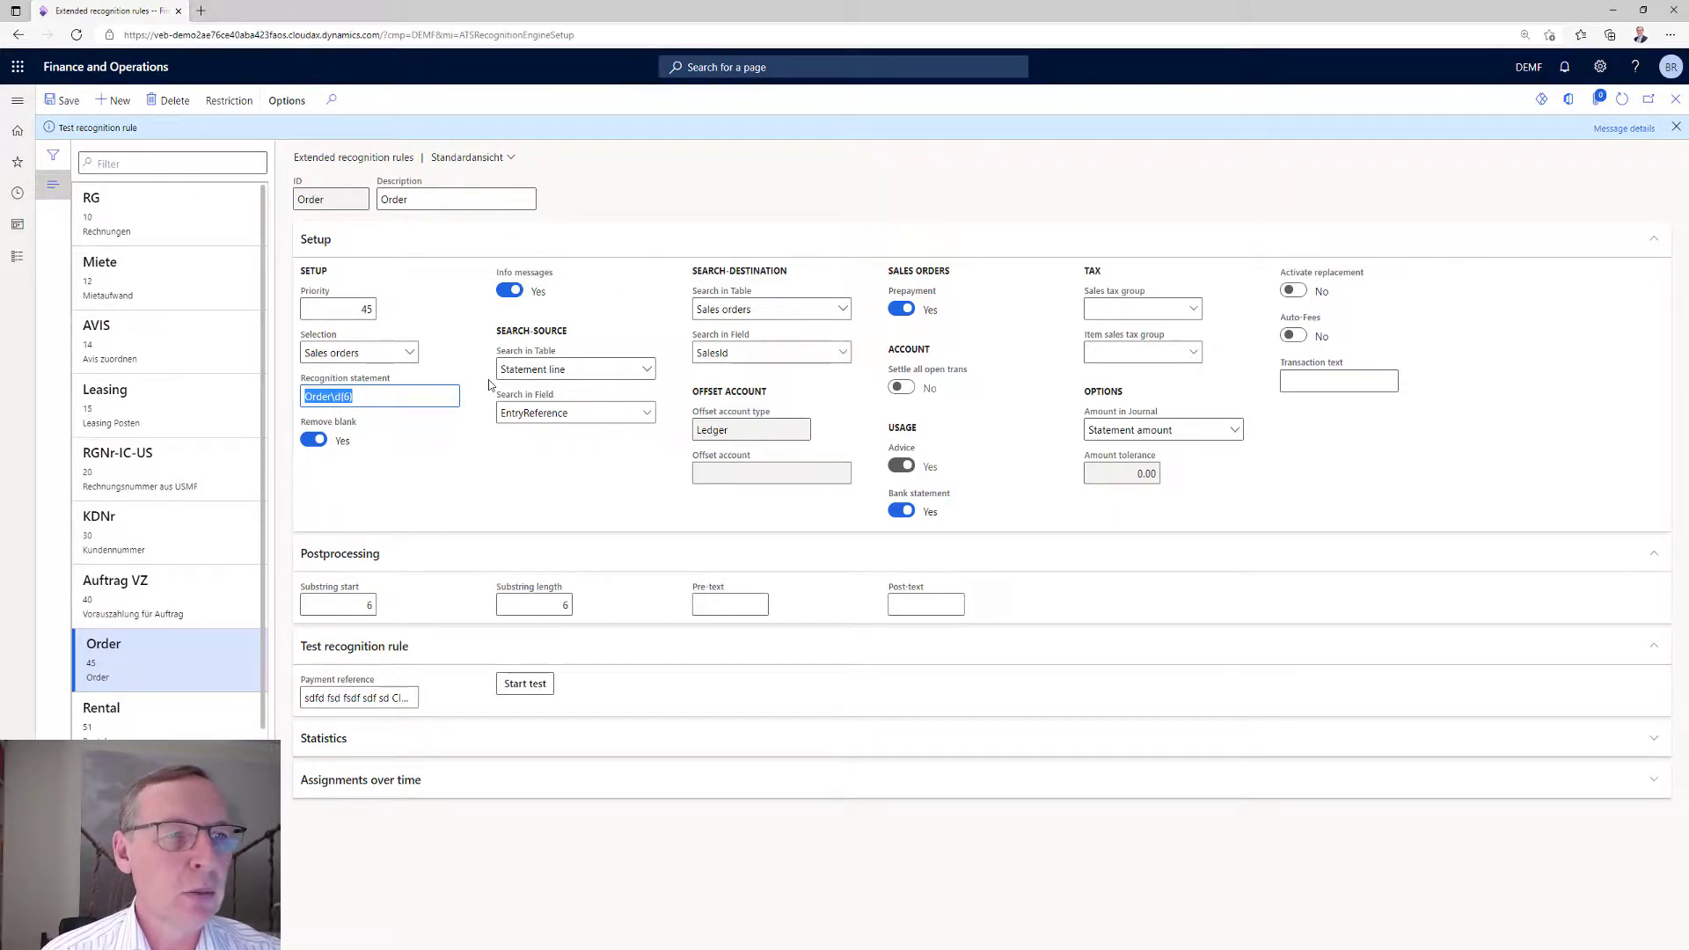
click(146, 412)
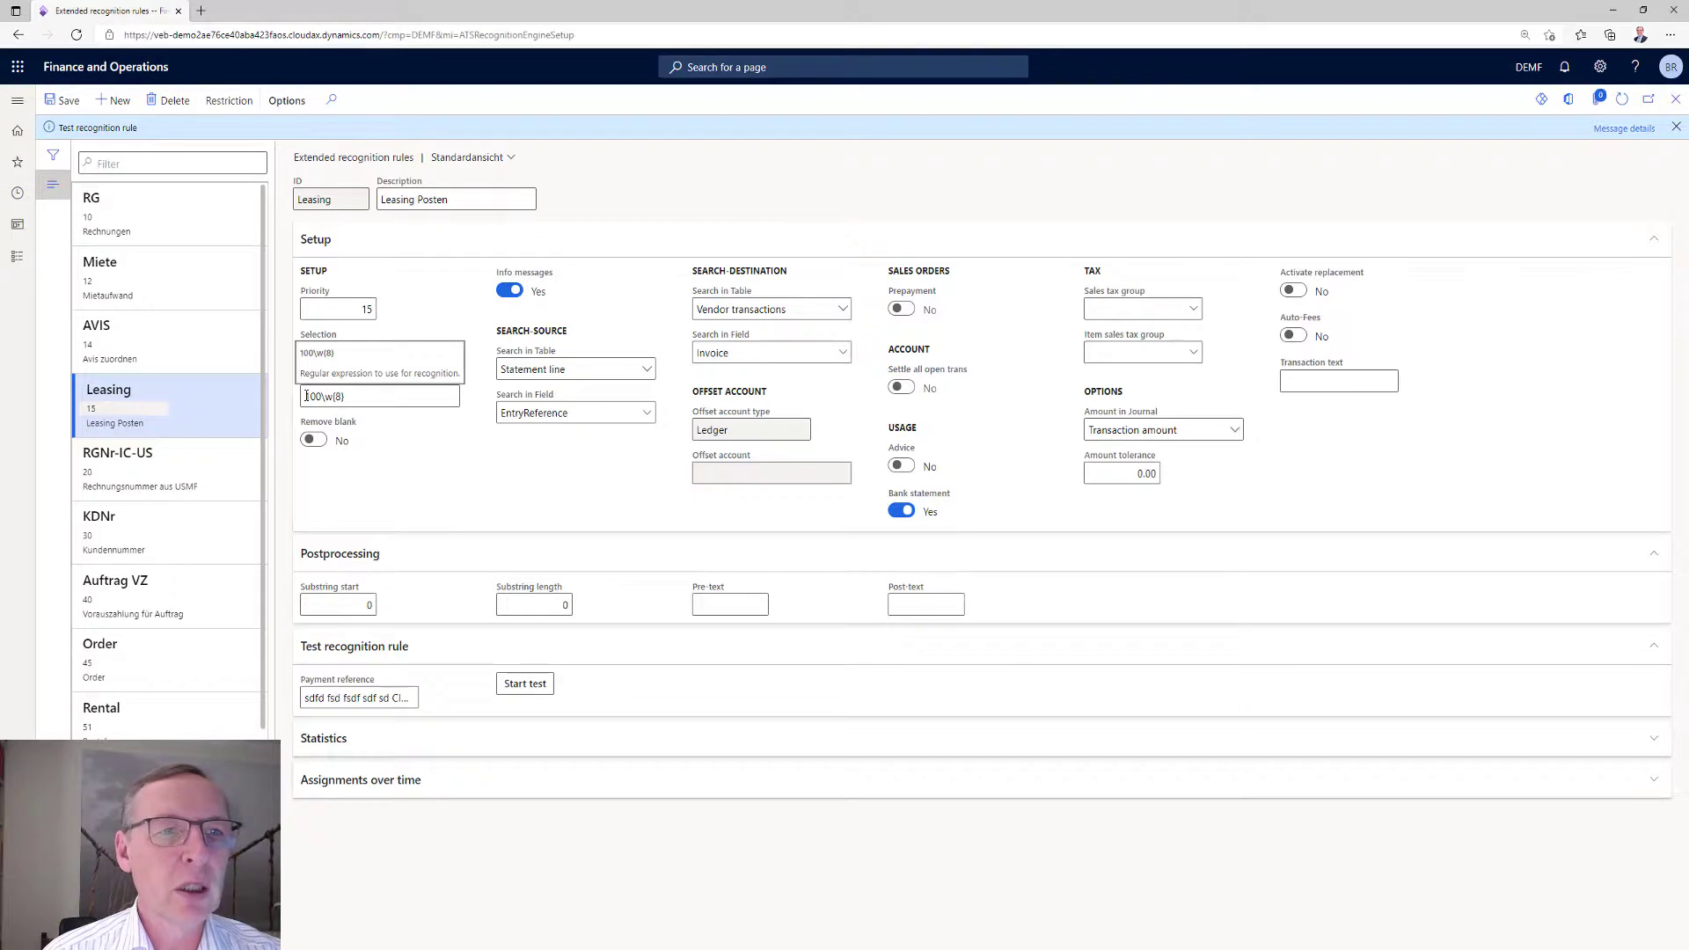
drag(306, 397, 347, 400)
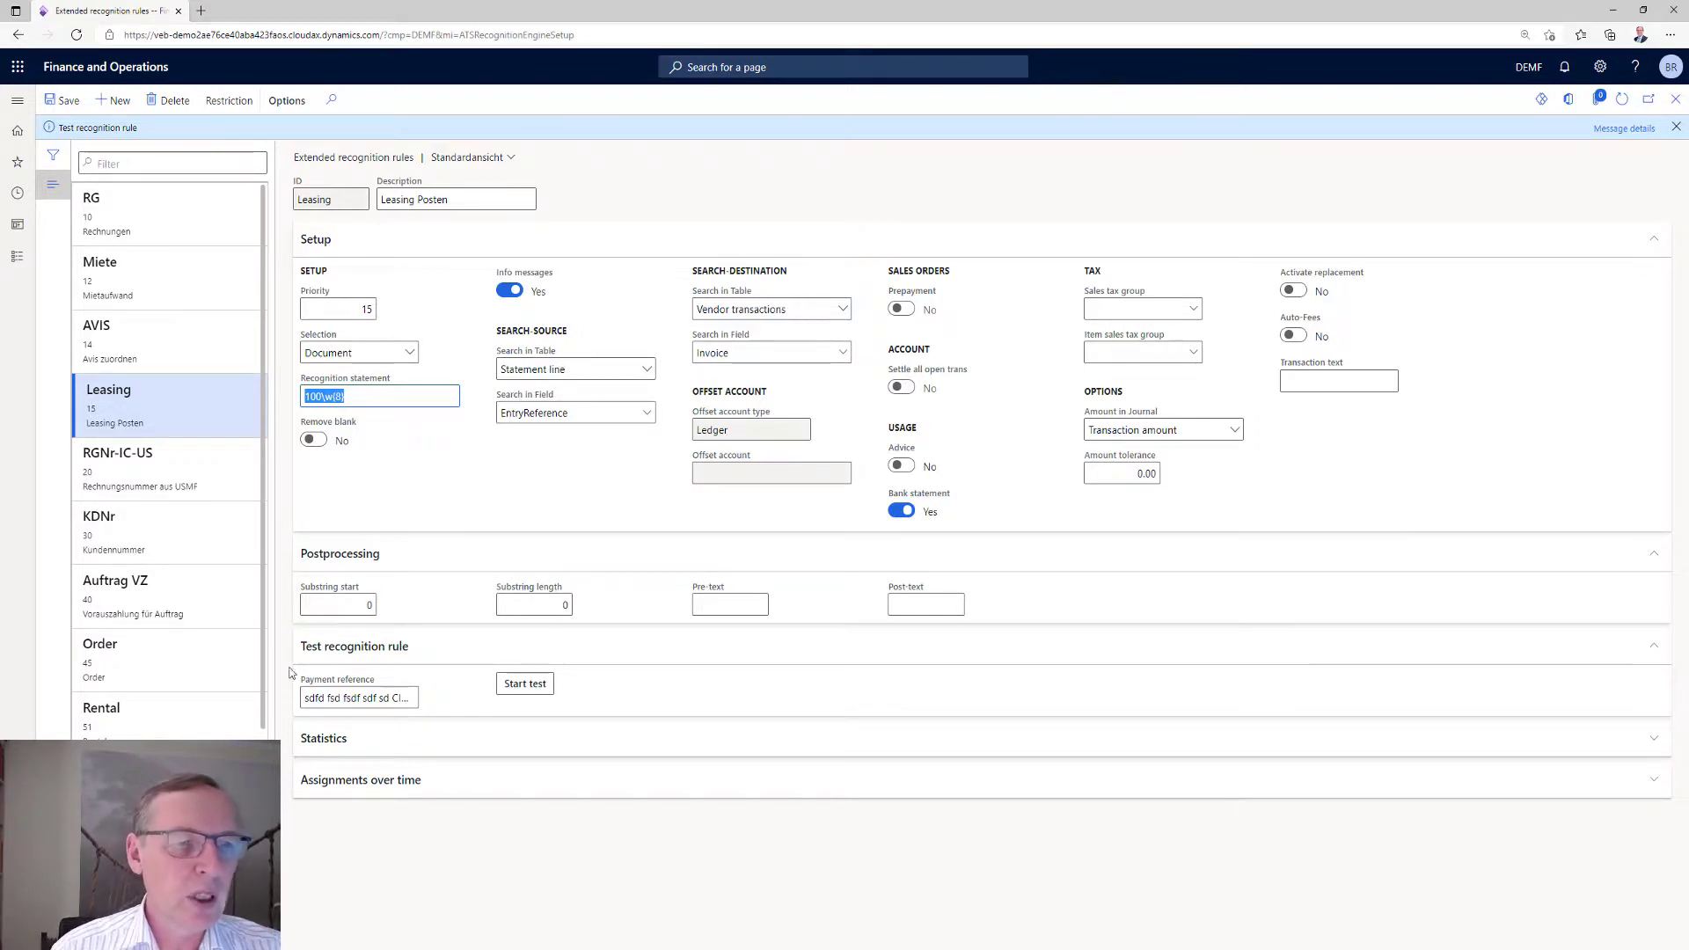
Review the Rental rule's recognition statement and offset account, and dismiss the test message.
click(144, 731)
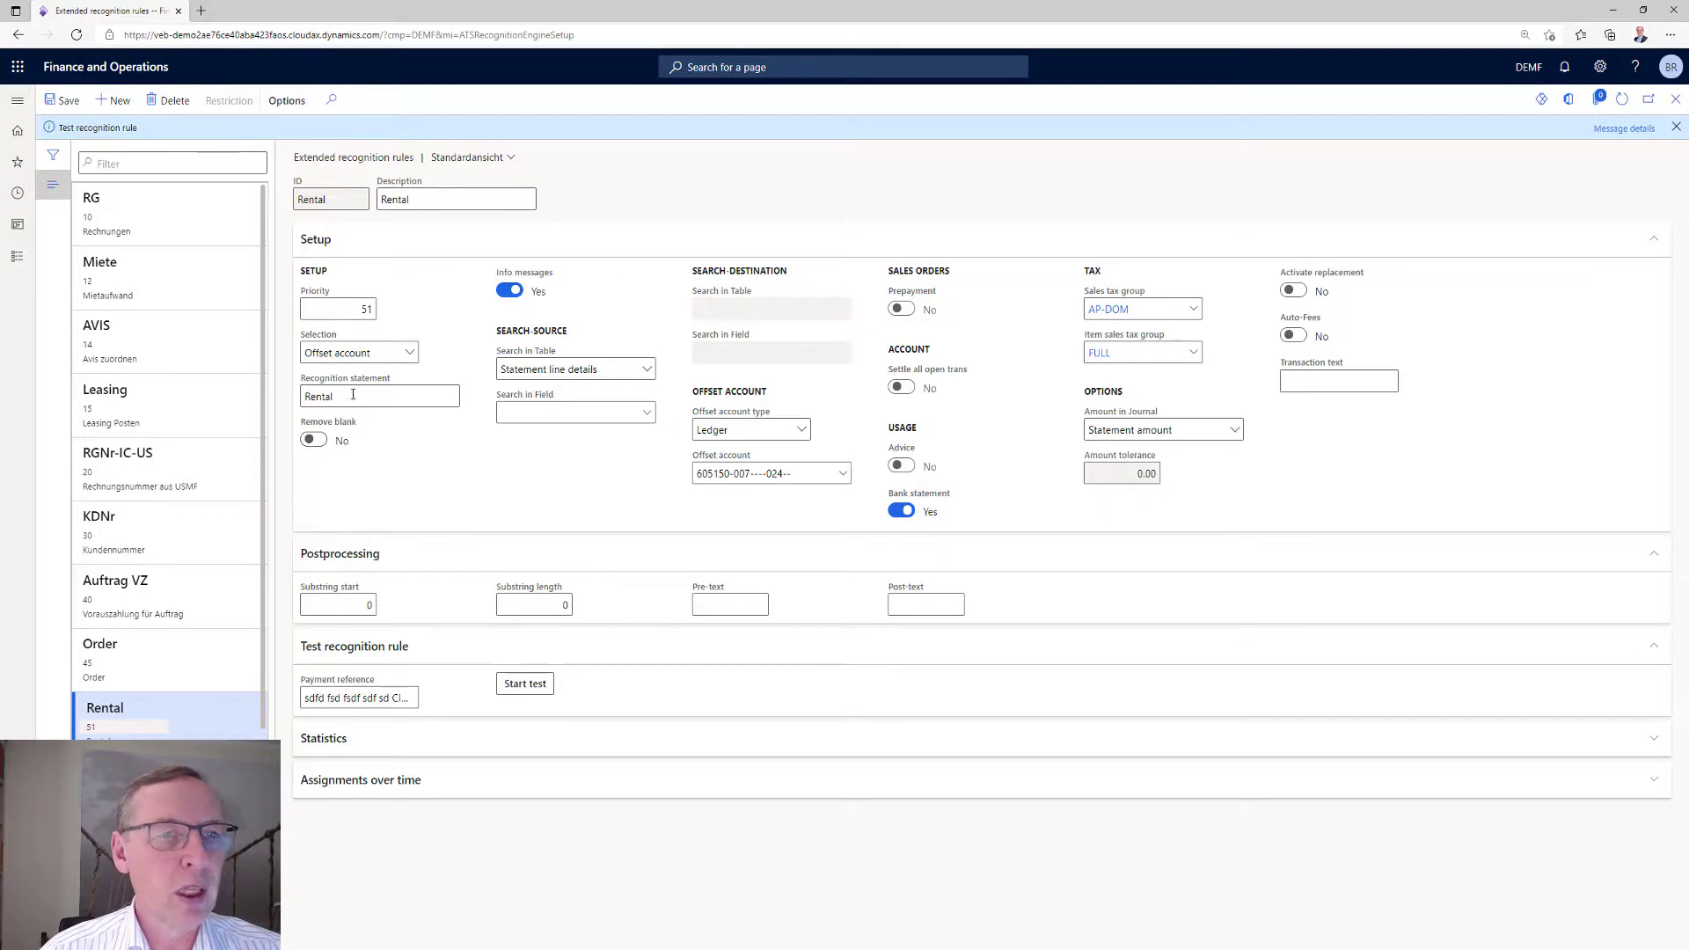
drag(352, 397, 303, 398)
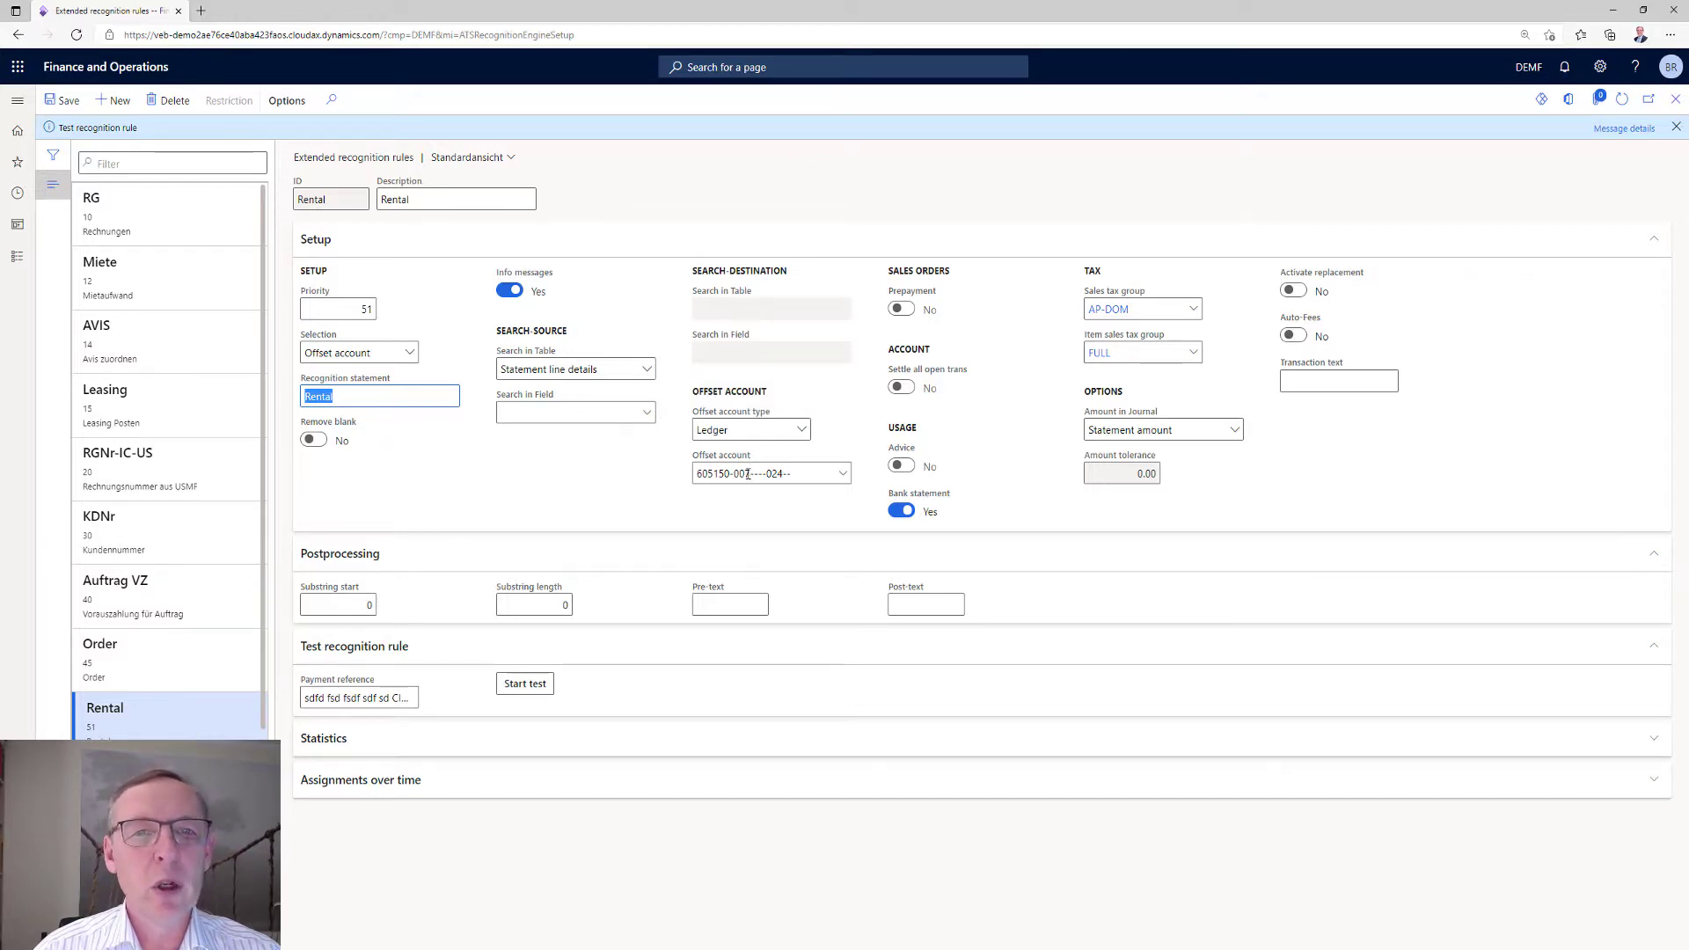
mouse_move(747, 473)
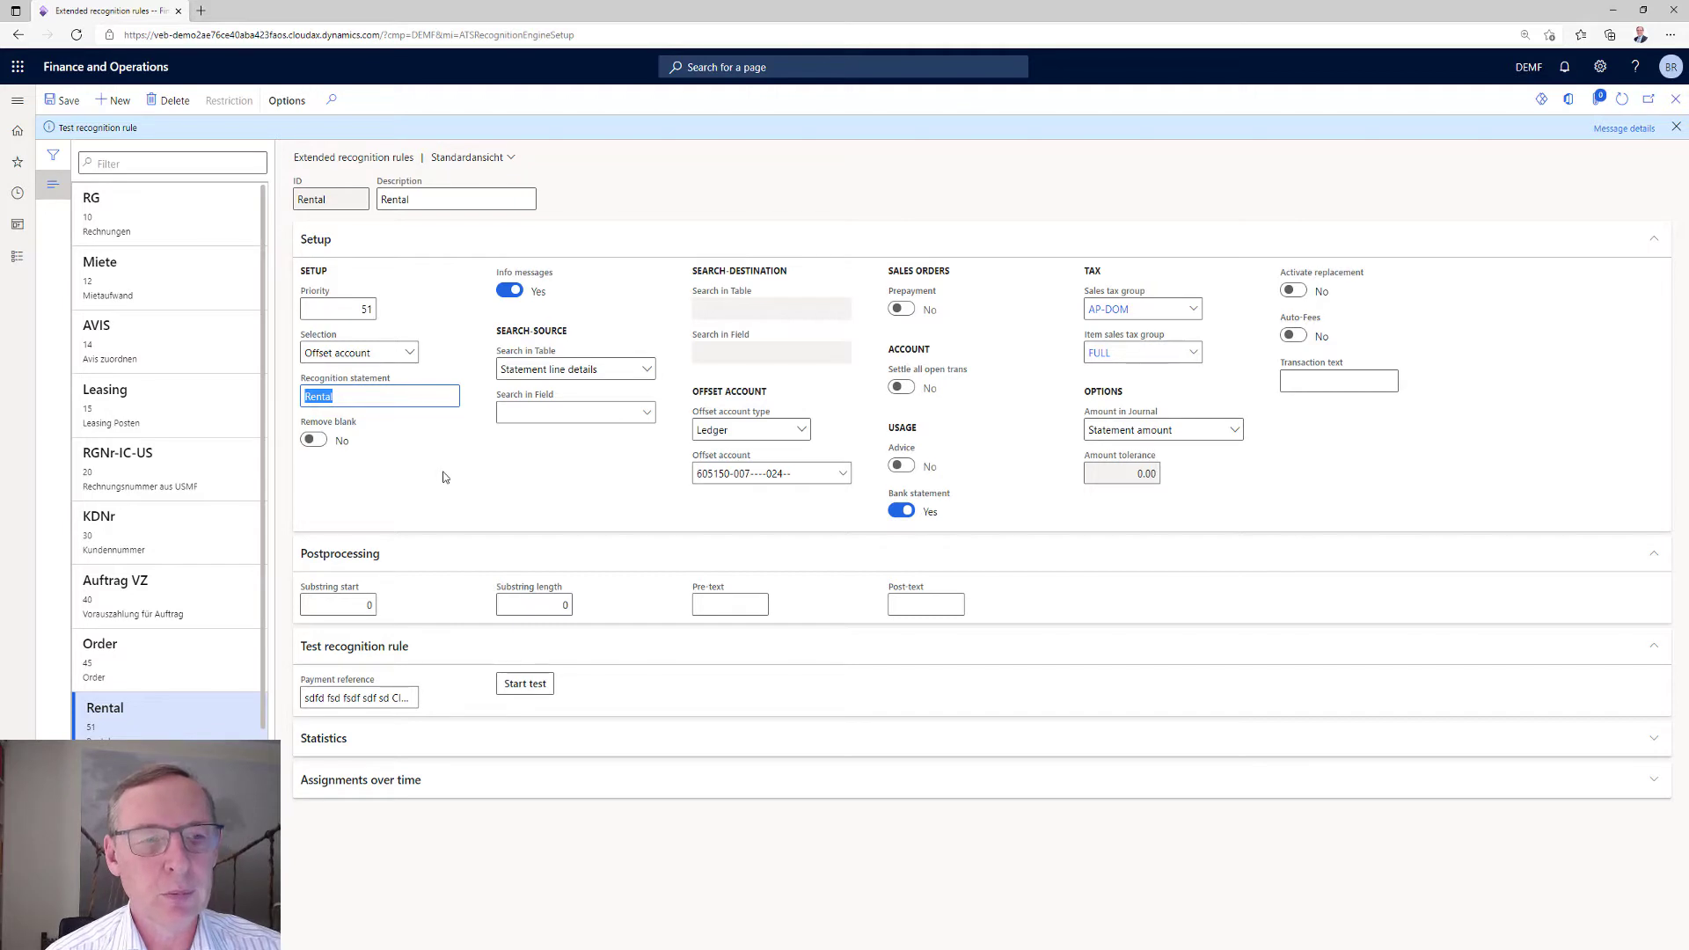
click(1677, 128)
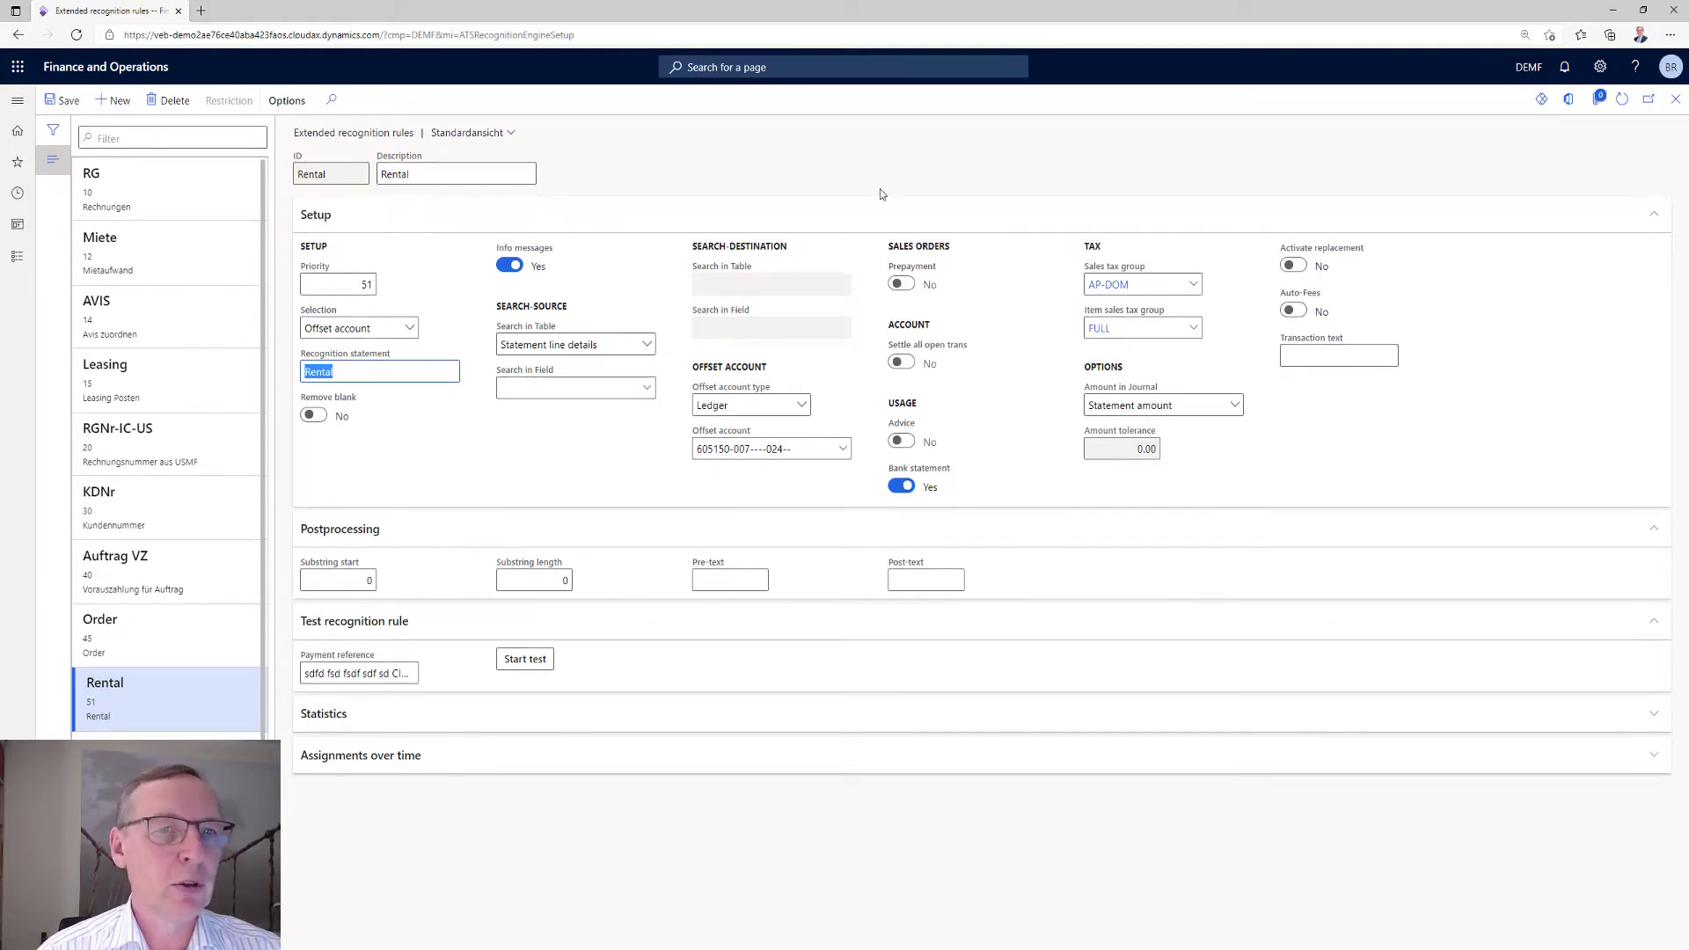